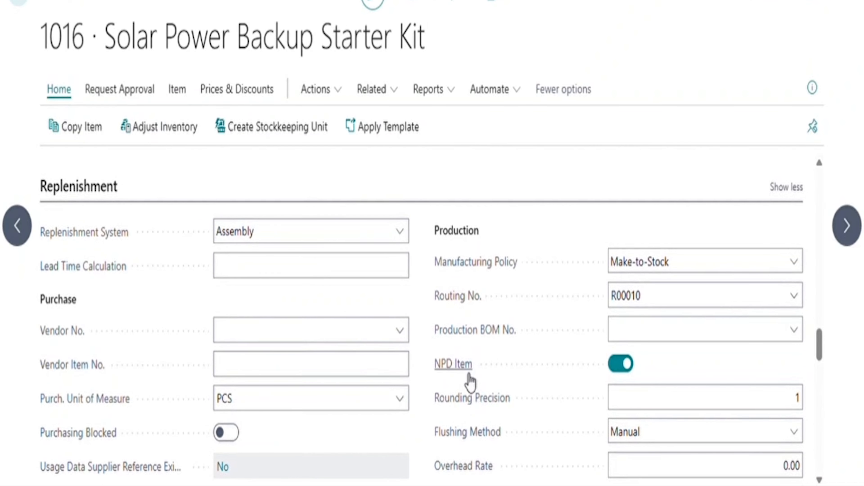
Flag item 1016 Solar Power Backup Starter Kit as an NPD item.
mouse_move(469, 380)
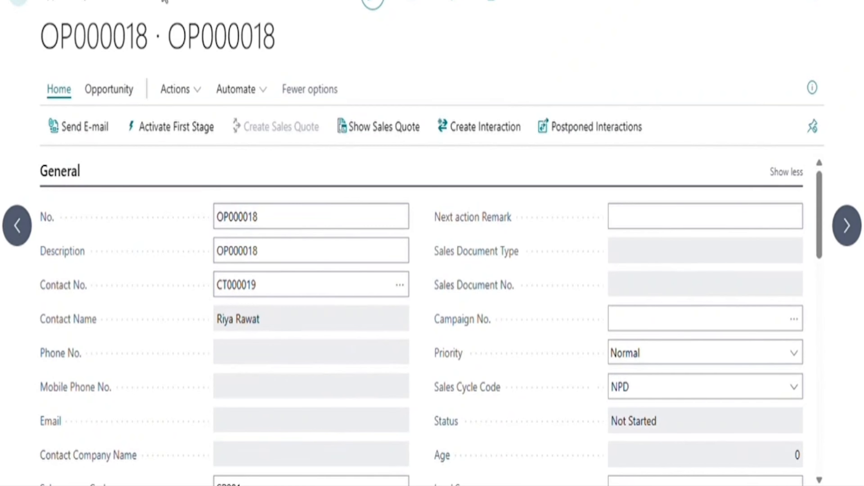
Review the stages of the NPD sales cycle from opportunity OP000018.
scroll(421, 318, "down", 2)
scroll(421, 318, "up", 2)
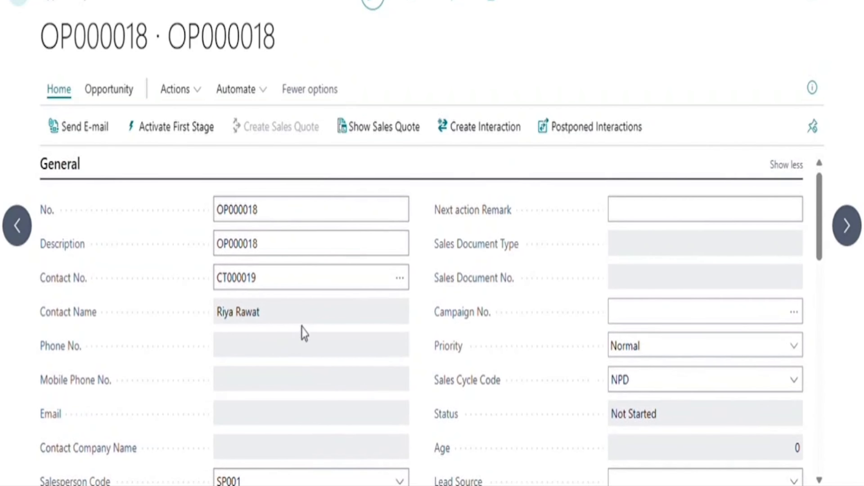
scroll(405, 370, "down", 3)
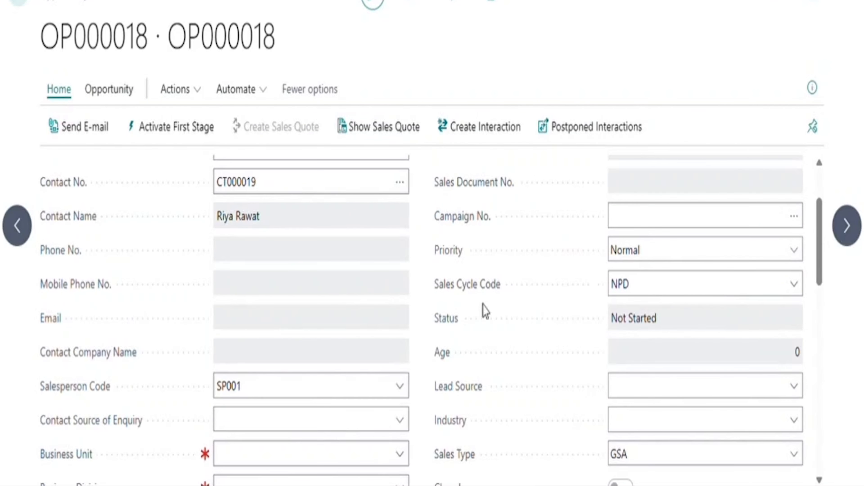
left_click(797, 289)
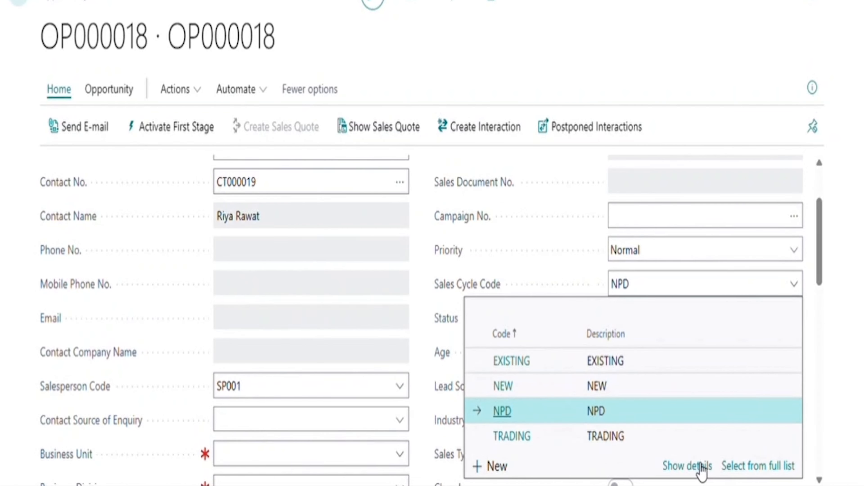
left_click(702, 470)
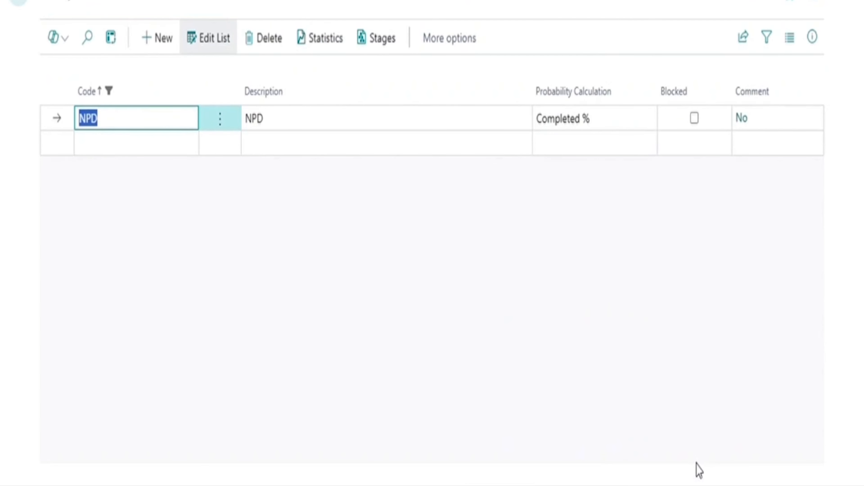
left_click(375, 41)
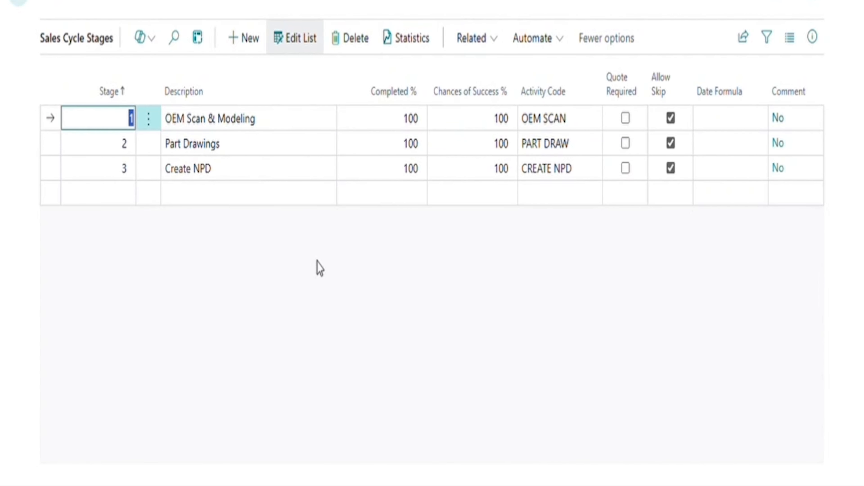
left_click(298, 37)
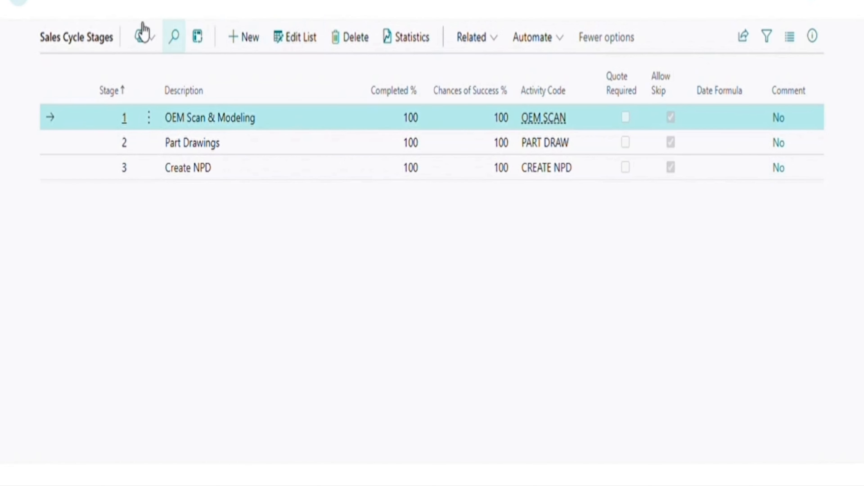
left_click(31, 1)
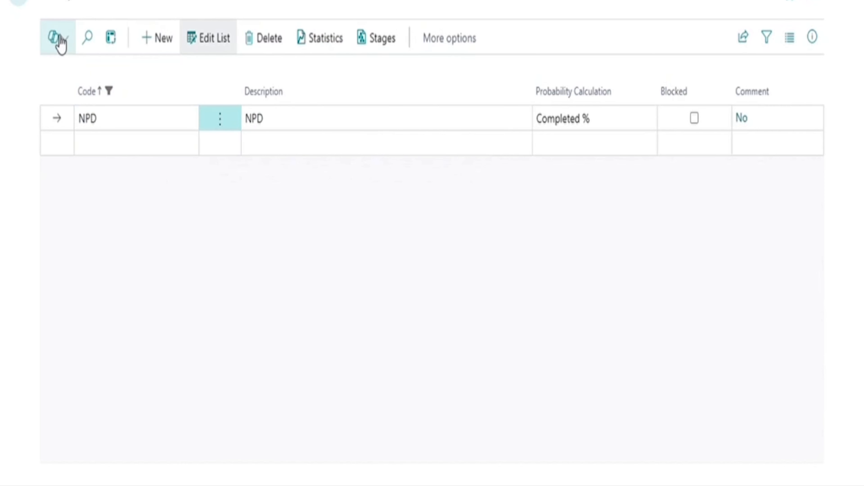
left_click(19, 4)
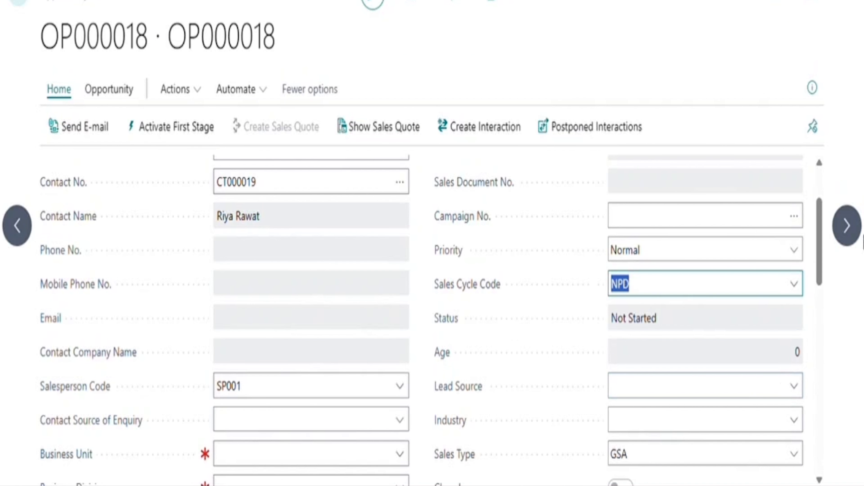
Review the TRADING sales cycle stages, then set the sales cycle code back to NPD.
left_click(796, 284)
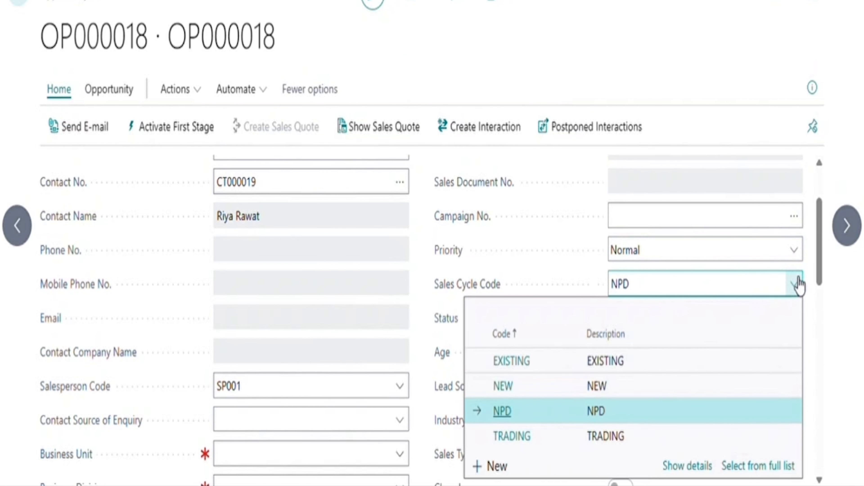
left_click(670, 439)
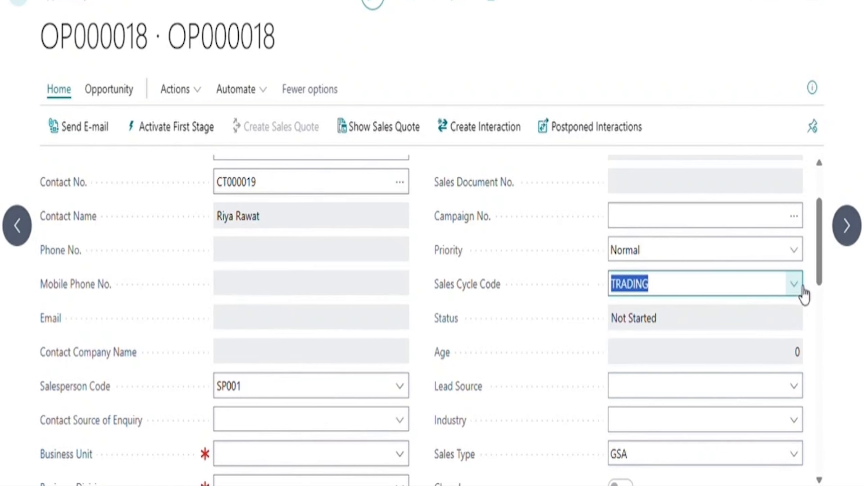
left_click(798, 287)
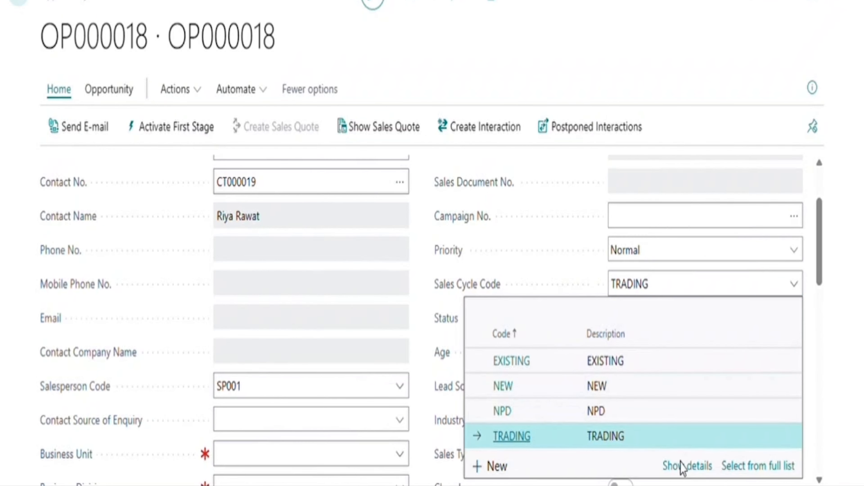
left_click(680, 465)
left_click(393, 42)
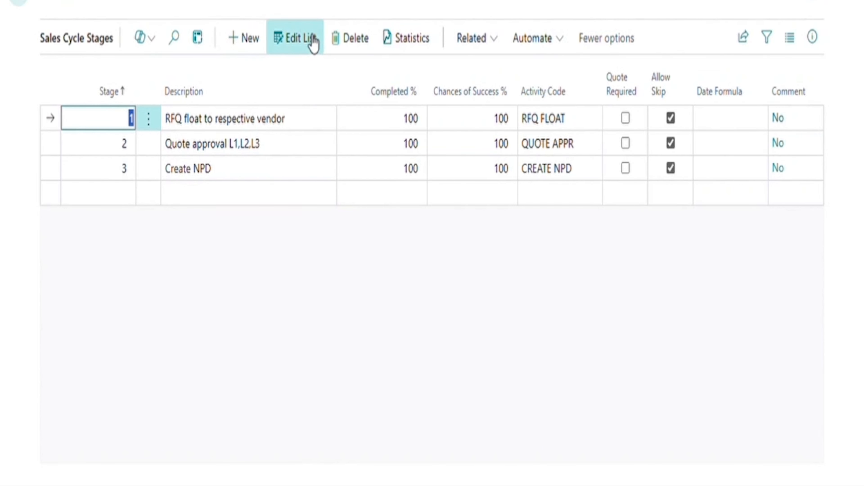
left_click(24, 5)
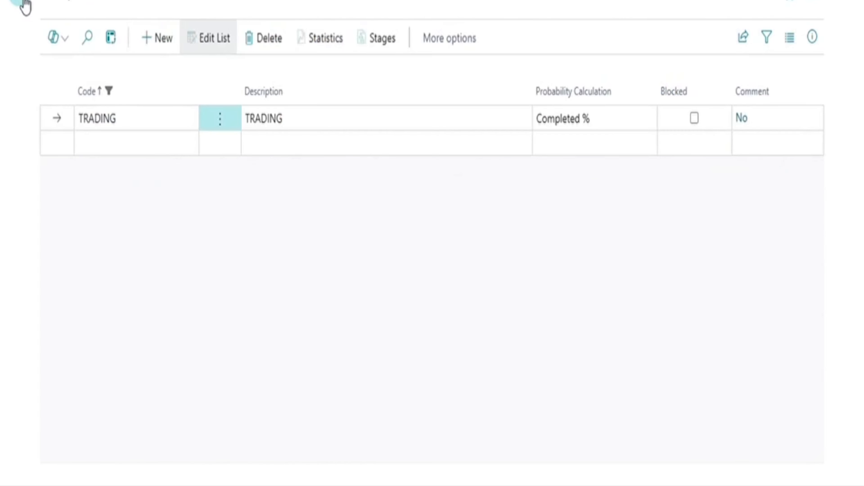
left_click(24, 5)
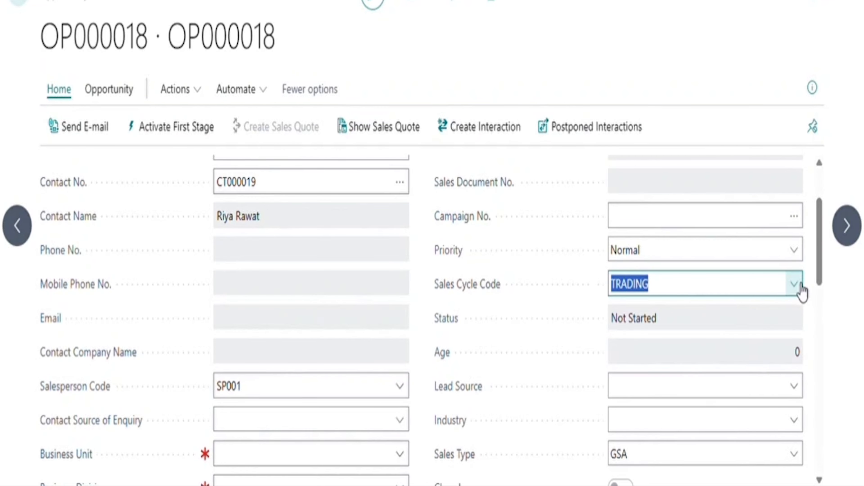
left_click(795, 284)
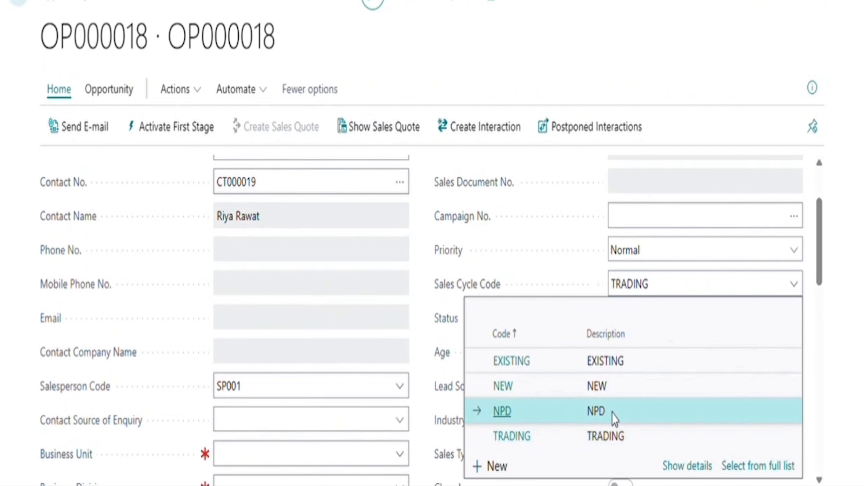
left_click(614, 419)
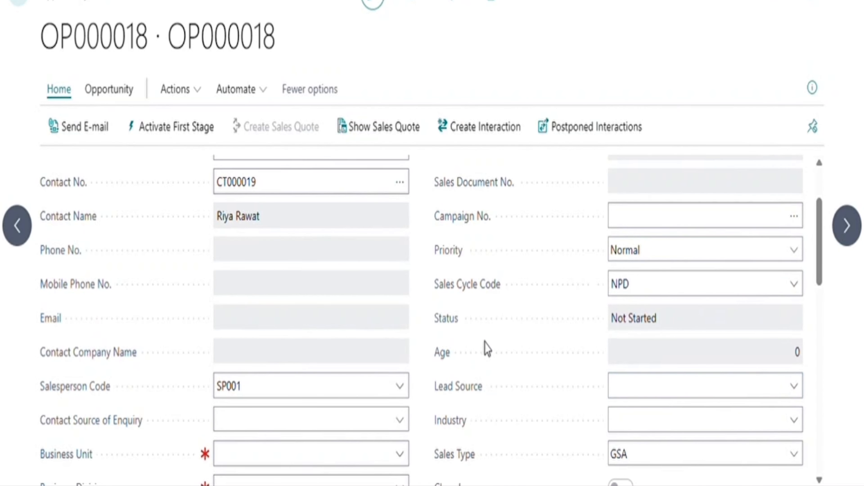
Choose New Product Development as OP000018's Opportunity Classification.
scroll(487, 349, "down", 10)
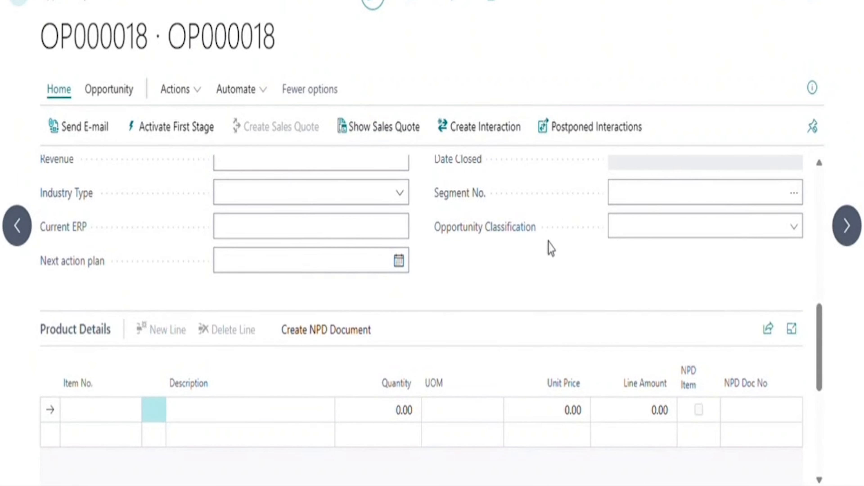
left_click(795, 228)
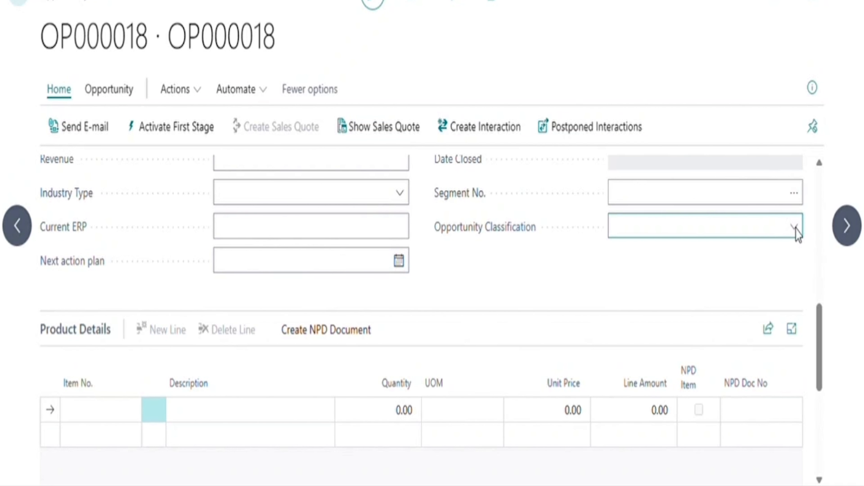
scroll(687, 255, "up", 1)
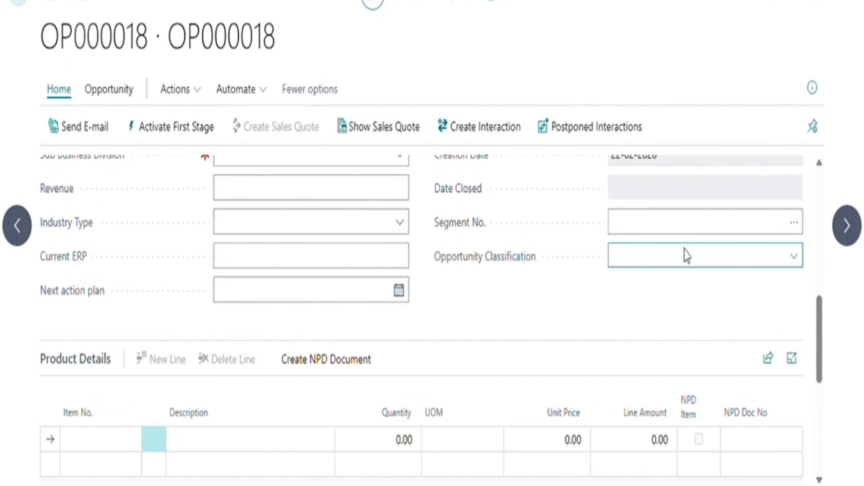
scroll(495, 338, "down", 2)
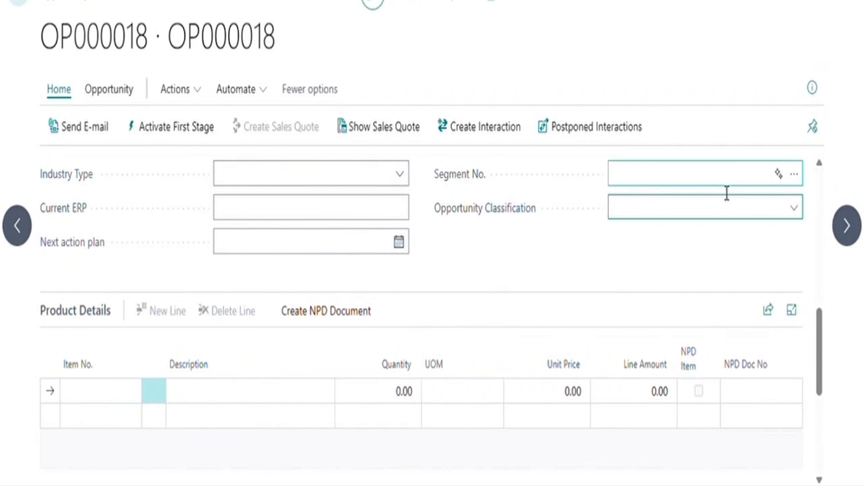
left_click(638, 250)
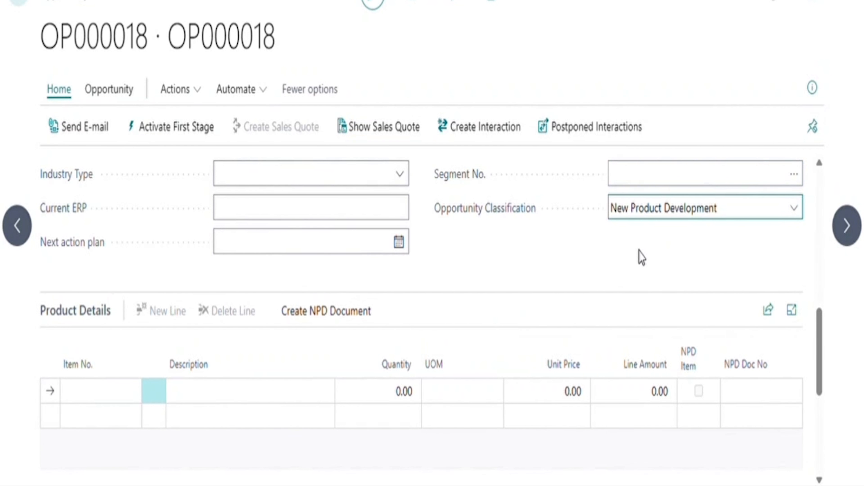
scroll(526, 269, "down", 2)
Add item 1016 Solar Power Backup Starter Kit to the first product line.
left_click(113, 353)
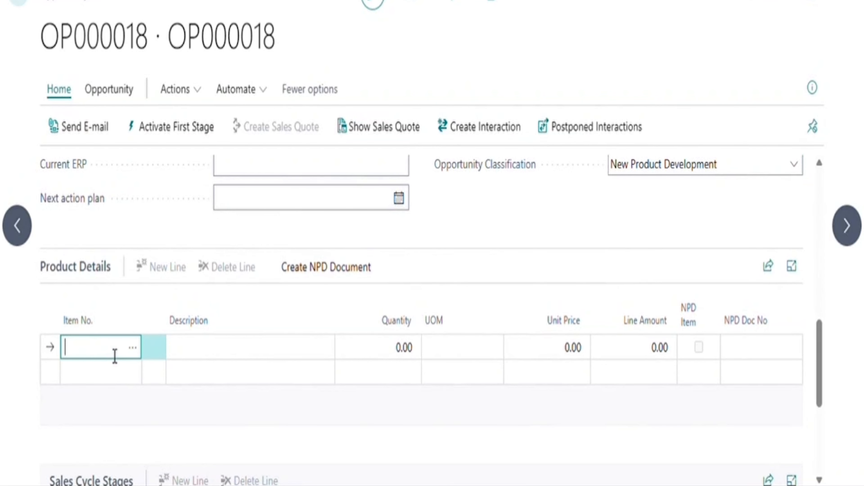
left_click(135, 348)
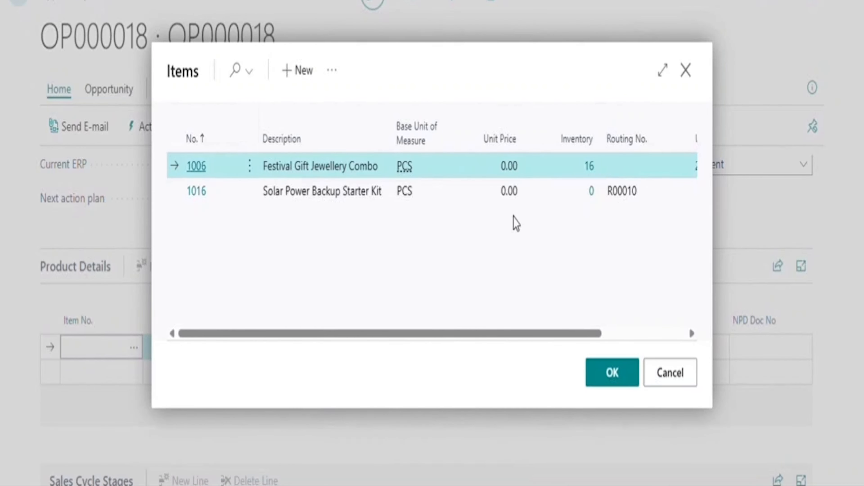
scroll(428, 240, "right", 3)
scroll(427, 239, "left", 3)
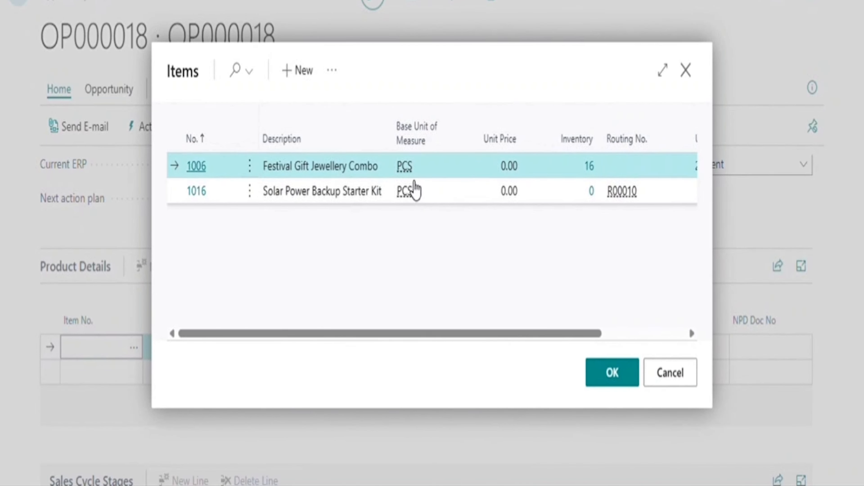
left_click(460, 196)
left_click(620, 375)
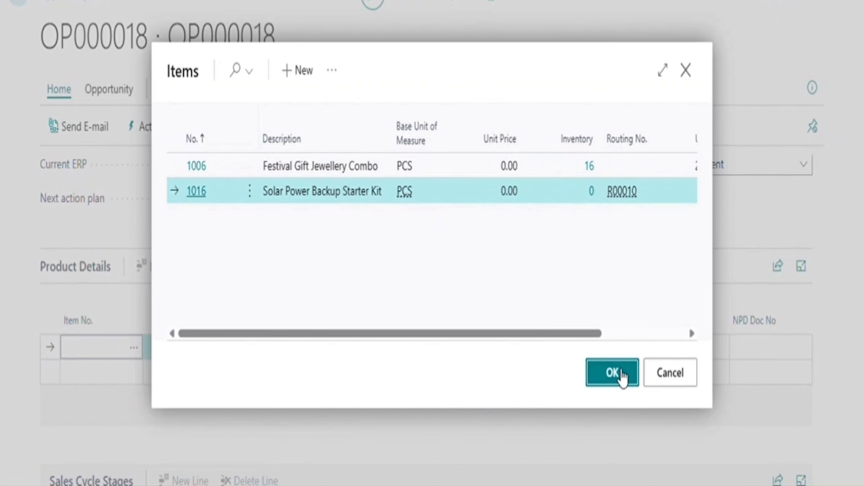
Set the product line quantity to 1 PCS and scroll to Sales Cycle Stages.
scroll(394, 278, "down", 2)
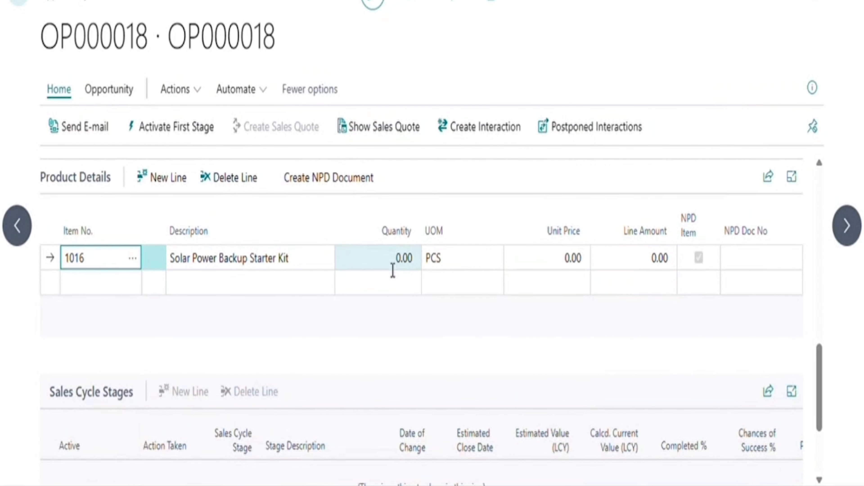
left_click(393, 270)
type("1")
key("Tab")
scroll(471, 332, "down", 2)
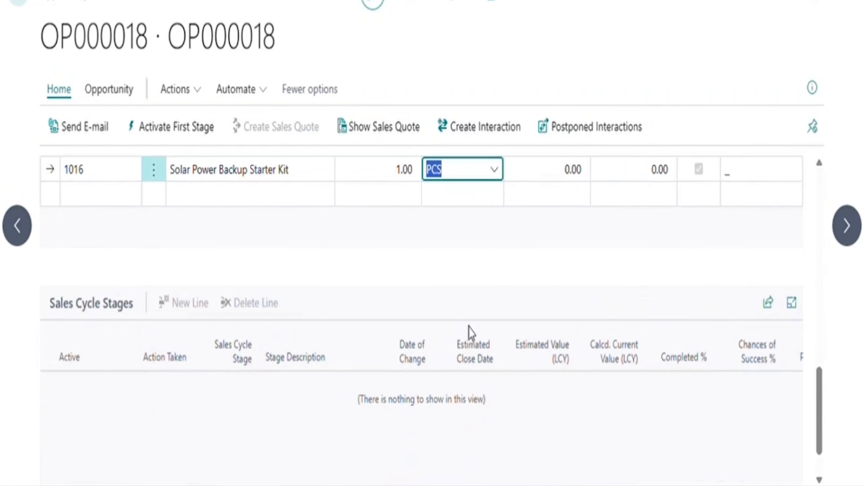
scroll(471, 332, "up", 2)
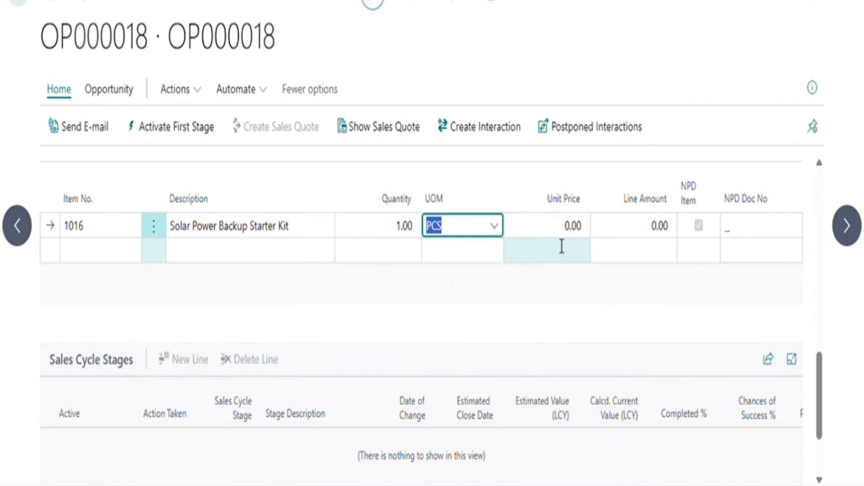
scroll(563, 293, "up", 1)
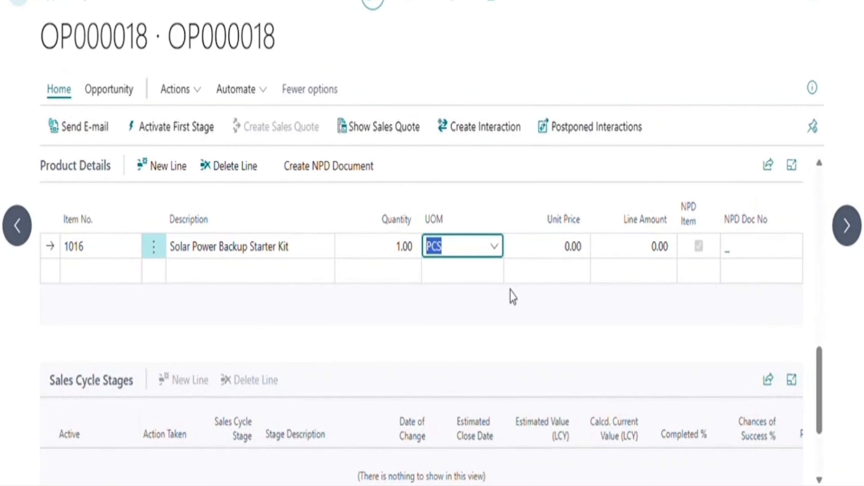
scroll(450, 278, "down", 3)
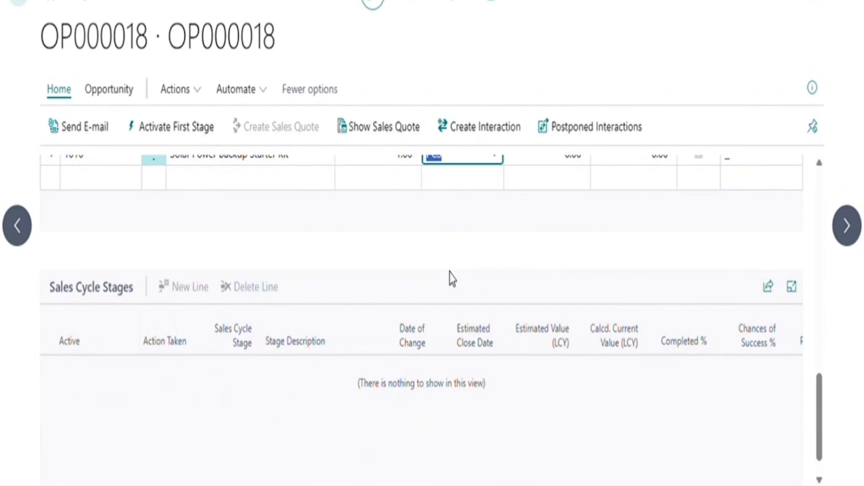
scroll(453, 280, "down", 1)
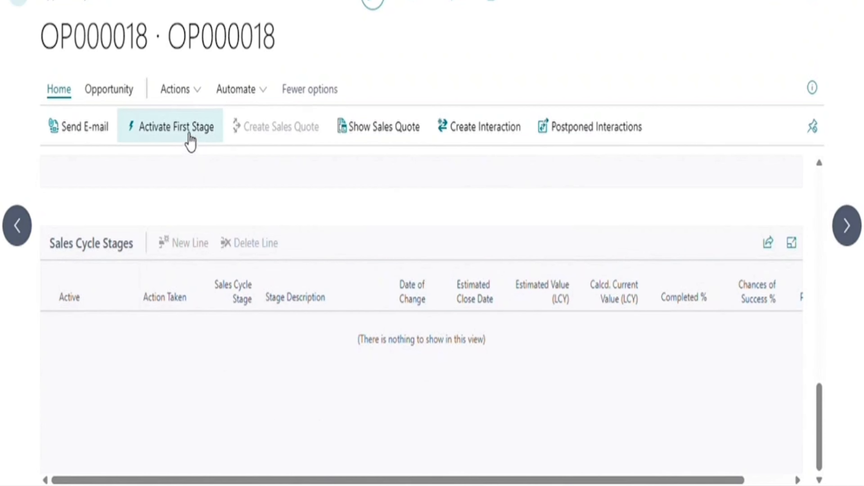
Activate the first stage and advance to Part Drawings with estimated value 1 and remark 'don'.
left_click(186, 132)
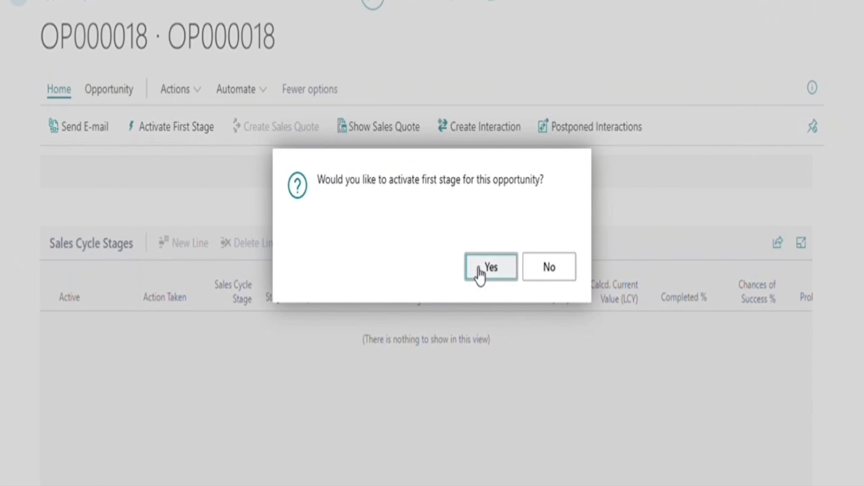
left_click(480, 272)
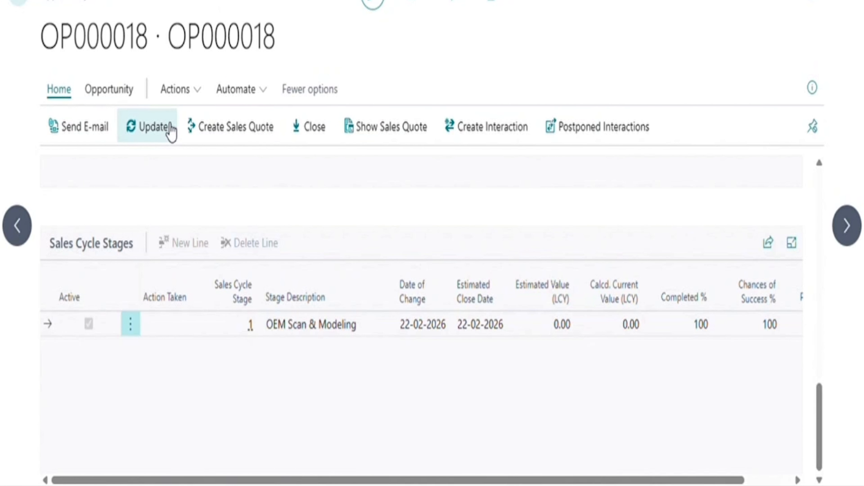
left_click(170, 131)
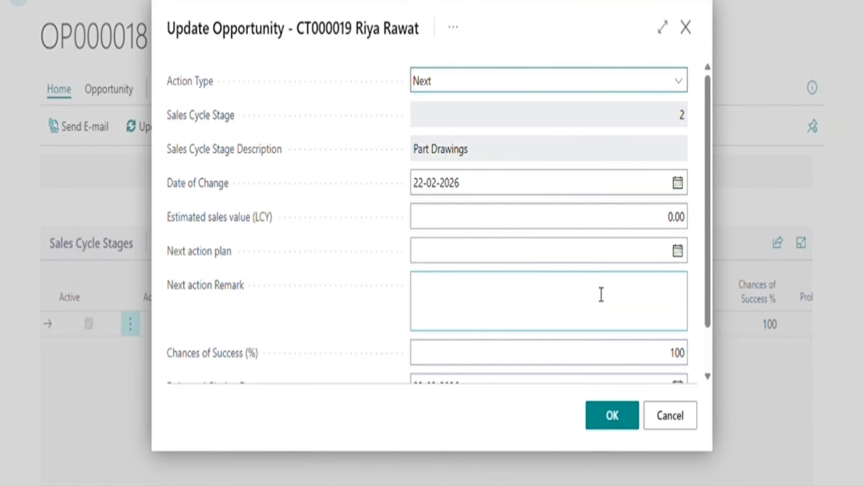
left_click(648, 225)
type("1")
key("Tab")
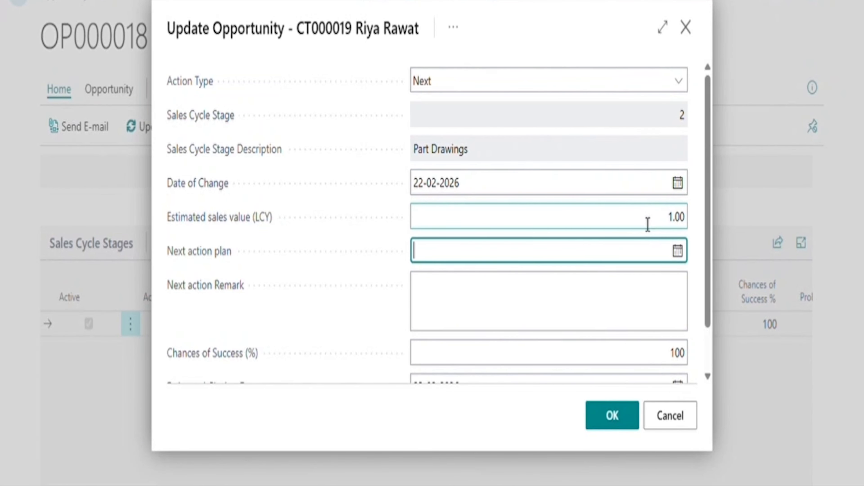
key("Tab")
type("don")
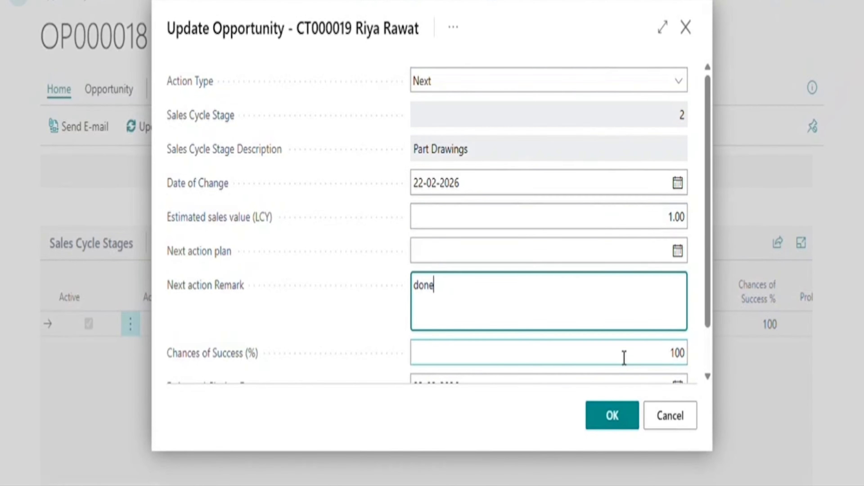
left_click(613, 416)
Advance the opportunity to stage 3, Create NPD, with remark 'd'.
left_click(141, 134)
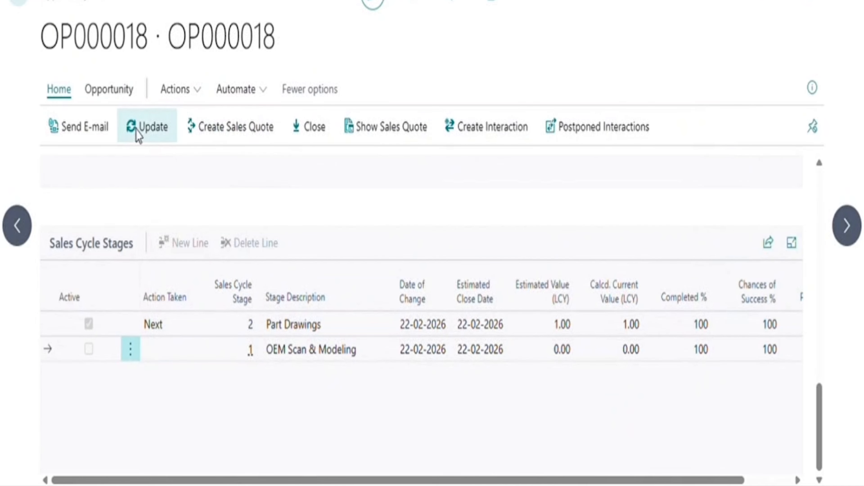
left_click(571, 308)
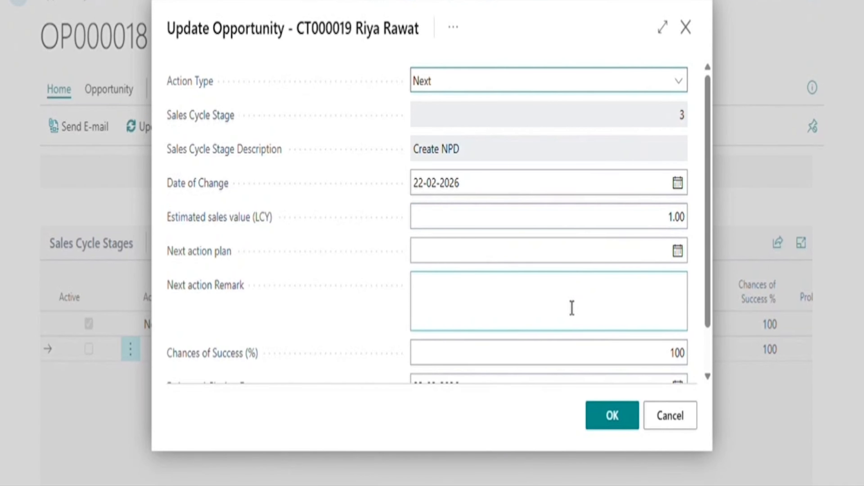
type("done")
left_click(601, 424)
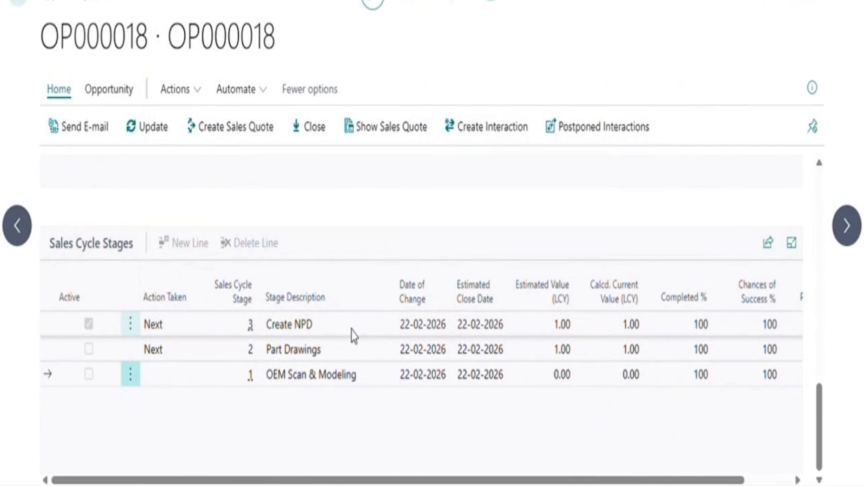
scroll(441, 271, "up", 5)
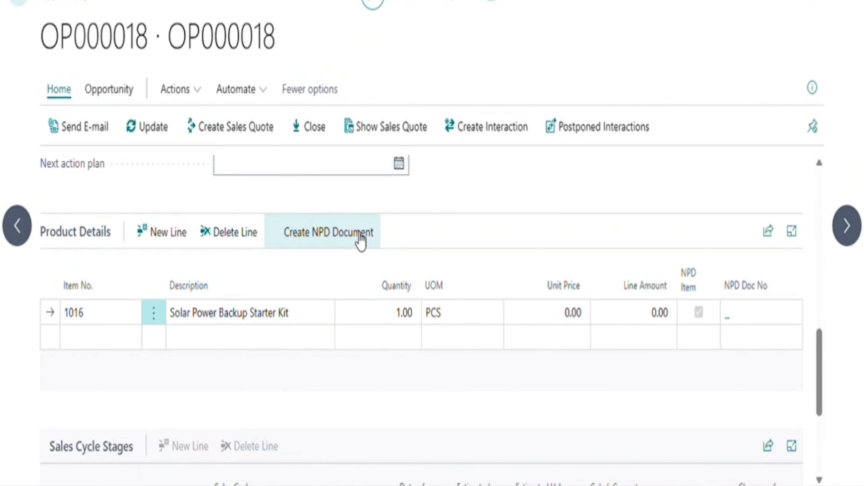
Create NPD document NPD\0015 from the opportunity's product details and confirm.
left_click(361, 240)
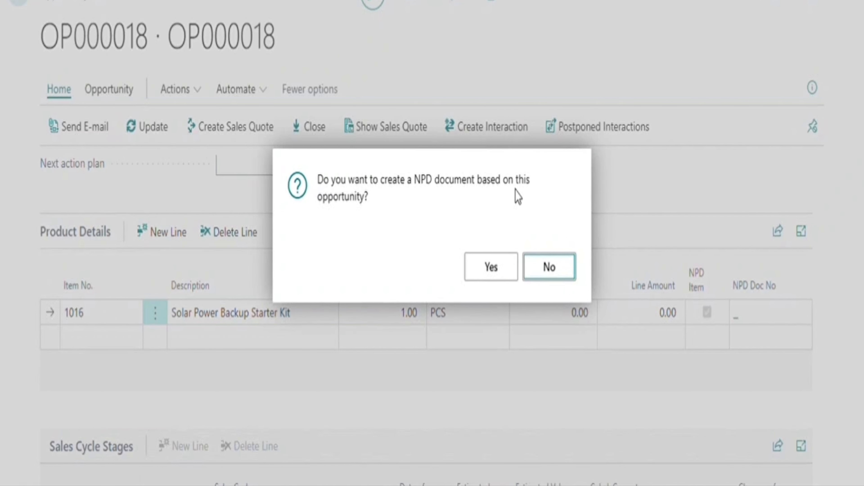
left_click(494, 269)
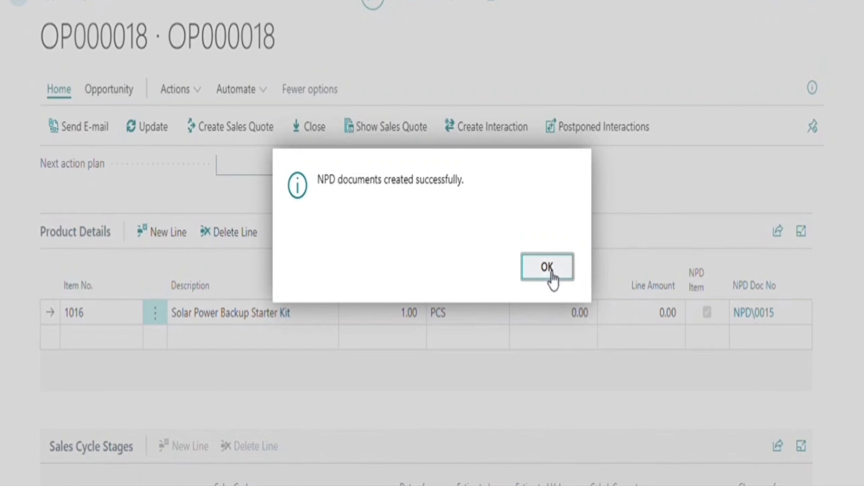
left_click(550, 274)
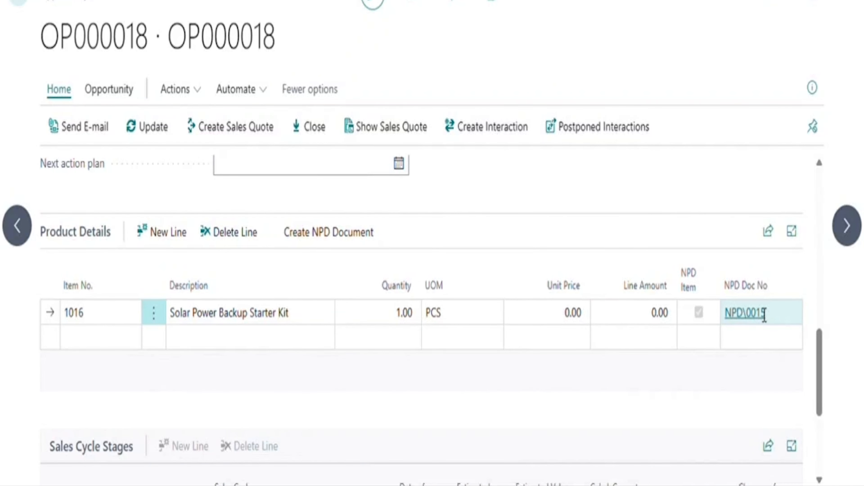
Open NPD document NPD\0015 and look over its lines and components.
left_click(761, 314)
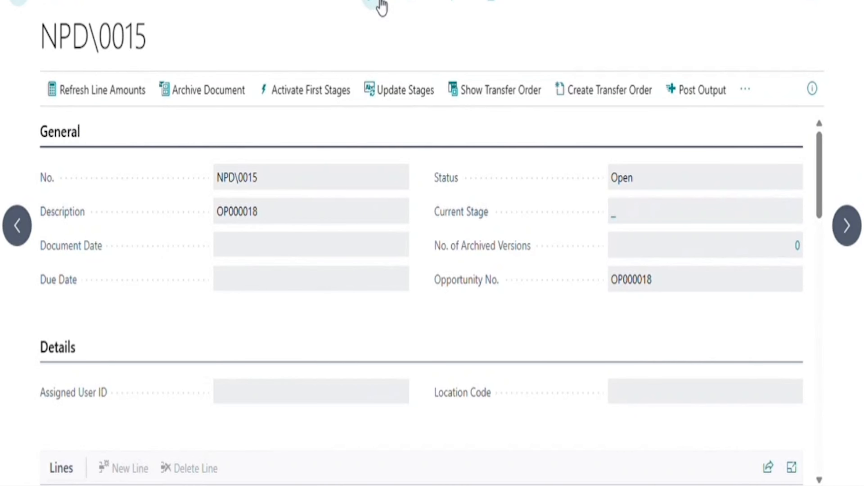
scroll(455, 343, "down", 5)
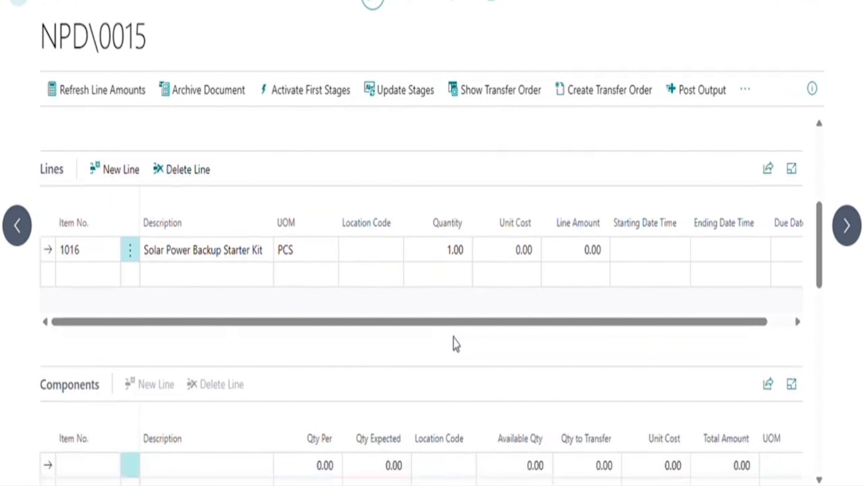
scroll(455, 344, "down", 5)
scroll(456, 343, "up", 6)
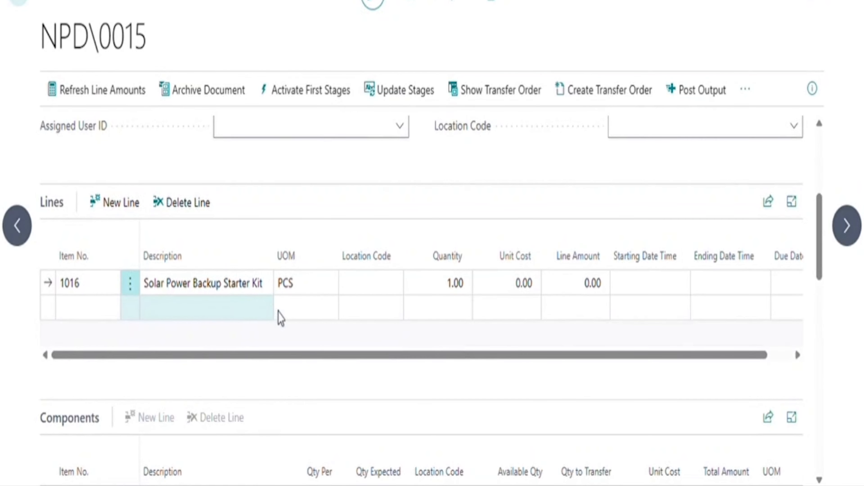
left_click_drag(334, 356, 369, 357)
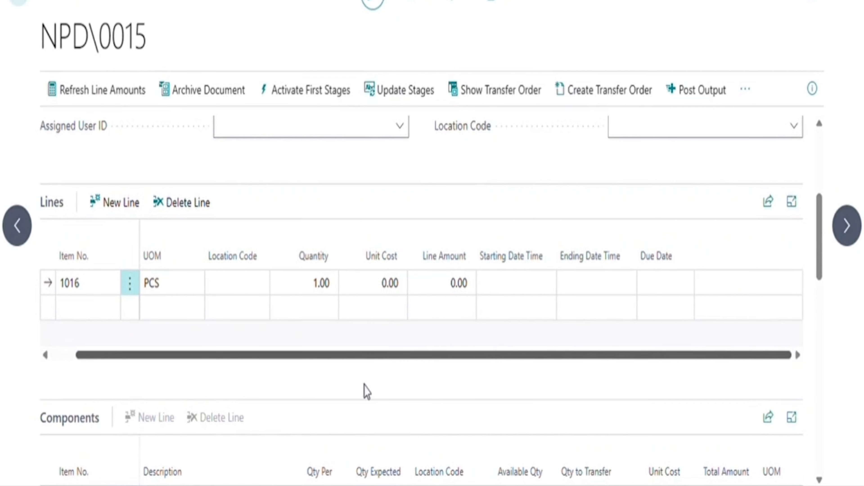
left_click_drag(367, 391, 282, 382)
scroll(448, 226, "up", 3)
Set document date 22-02-2026, the assigned user, and location BLUE on NPD\0015 and its lines.
scroll(309, 218, "up", 1)
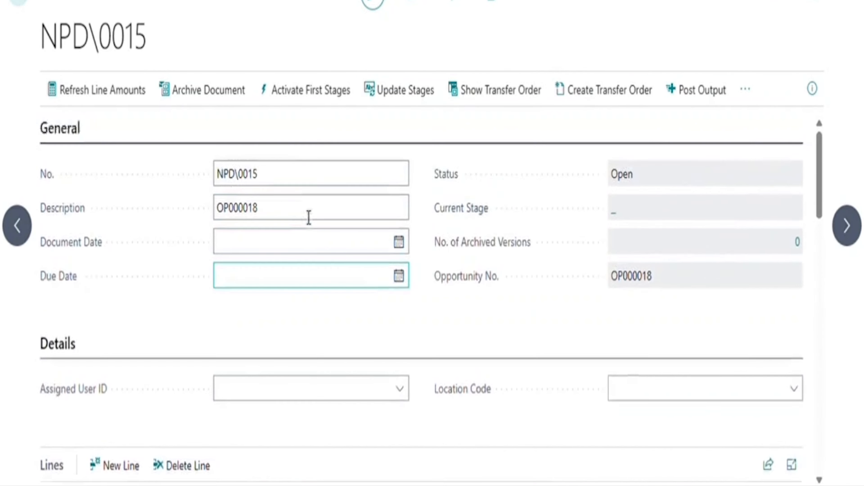
left_click(266, 252)
type("t")
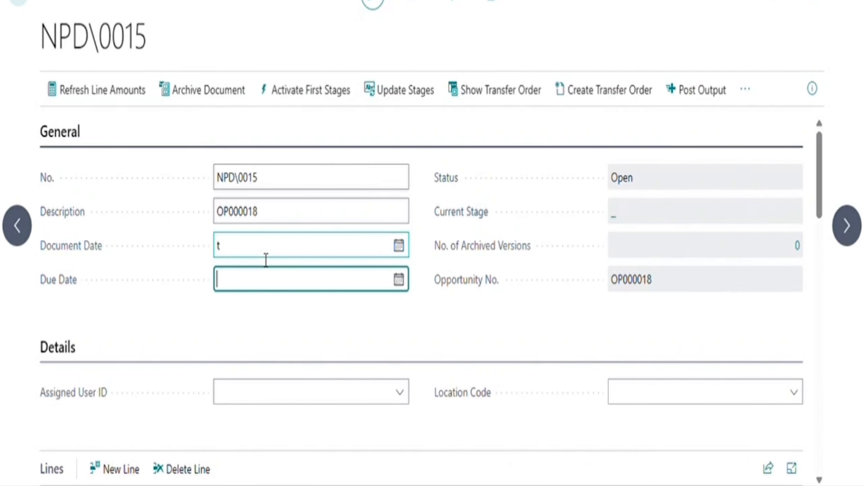
scroll(493, 313, "down", 3)
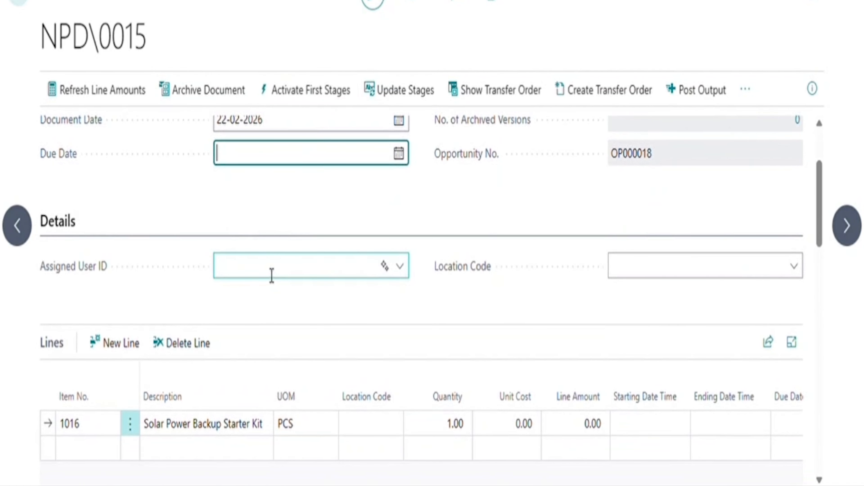
left_click(272, 275)
type("muskan")
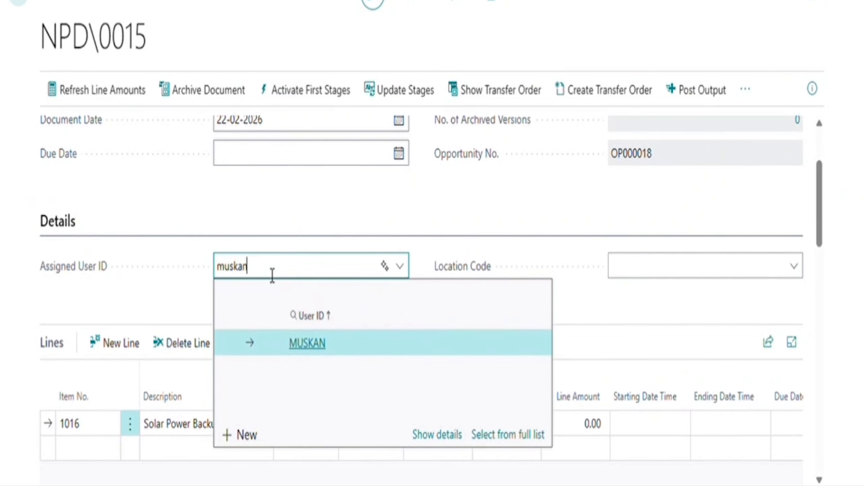
key("Tab")
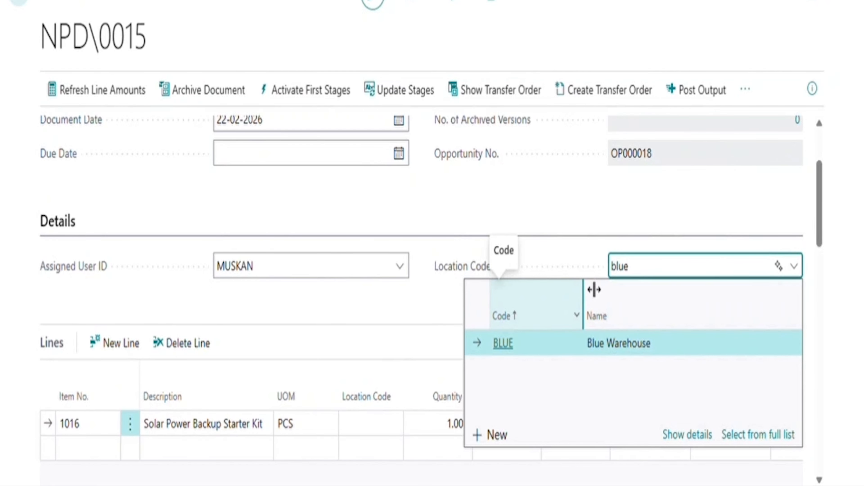
left_click(550, 342)
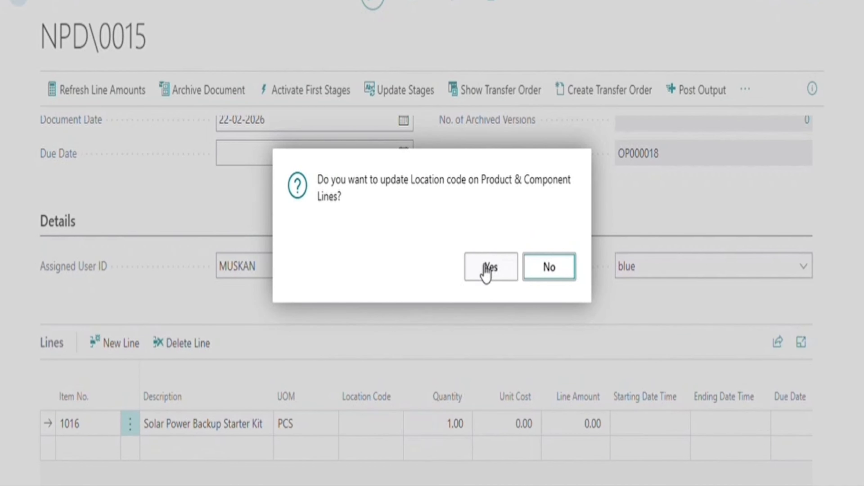
left_click(486, 269)
scroll(378, 309, "down", 5)
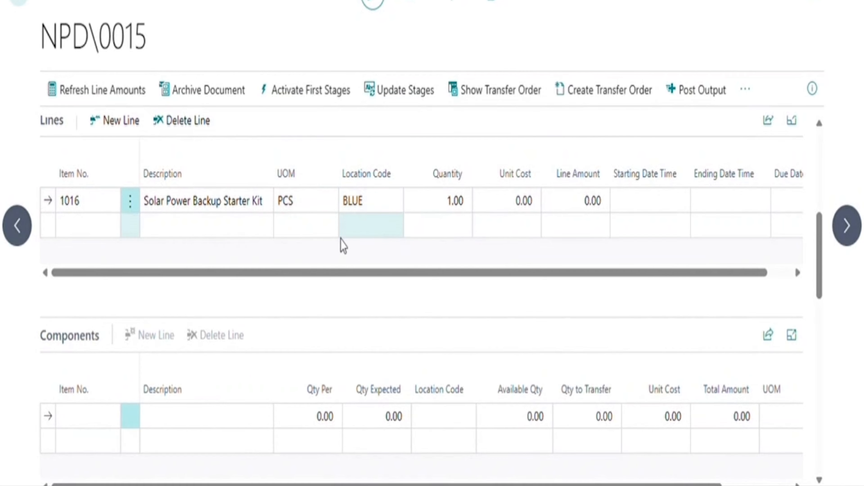
Add components 1014 2000mAh Battery and 1015 USB Charging Cable to NPD\0015.
scroll(343, 245, "down", 3)
left_click(107, 348)
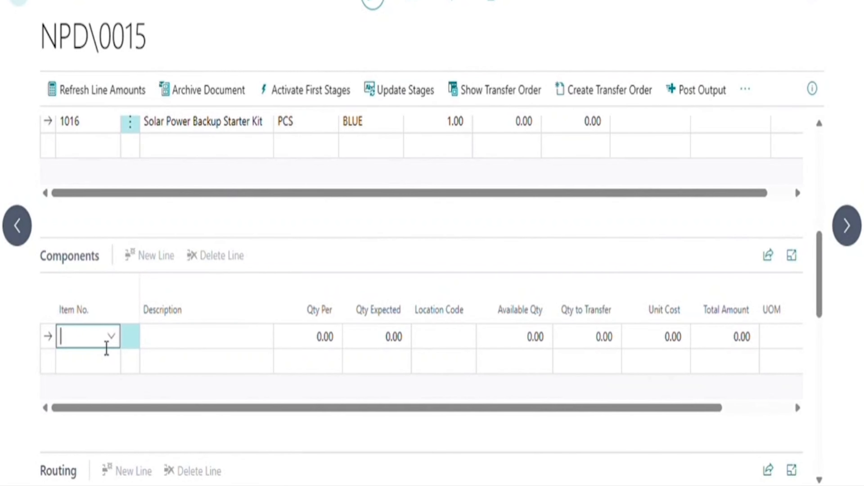
left_click(113, 344)
left_click(114, 345)
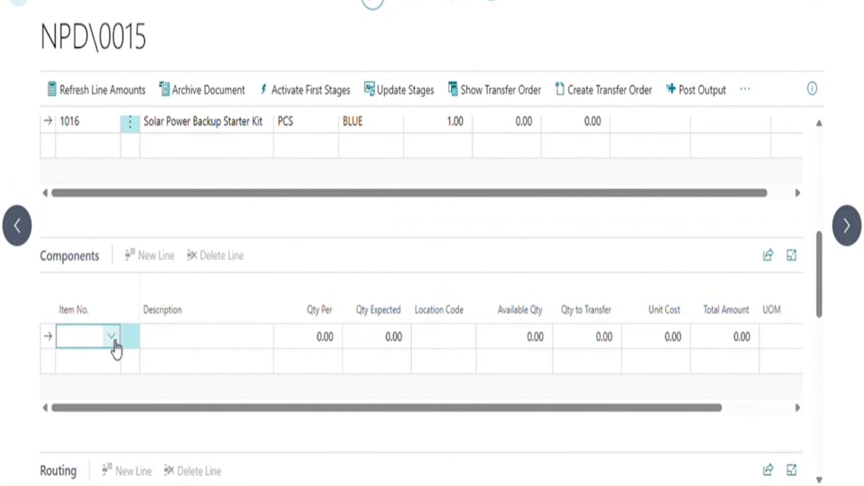
left_click(114, 342)
scroll(197, 236, "down", 5)
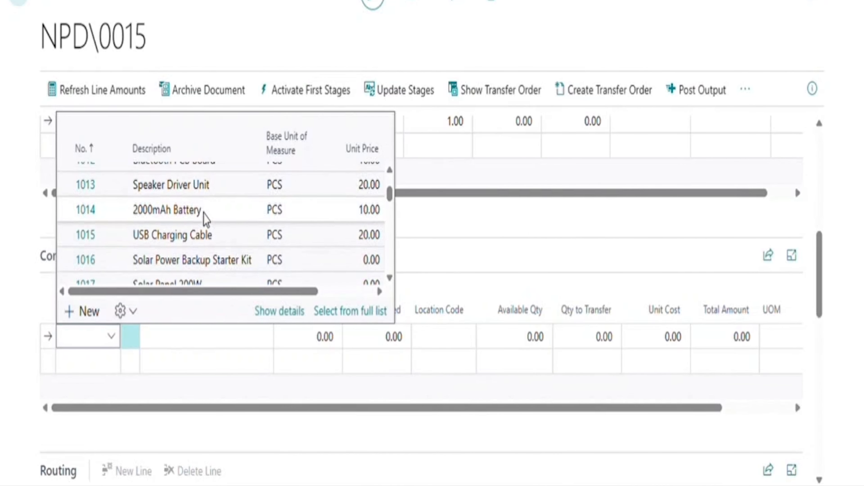
left_click(203, 217)
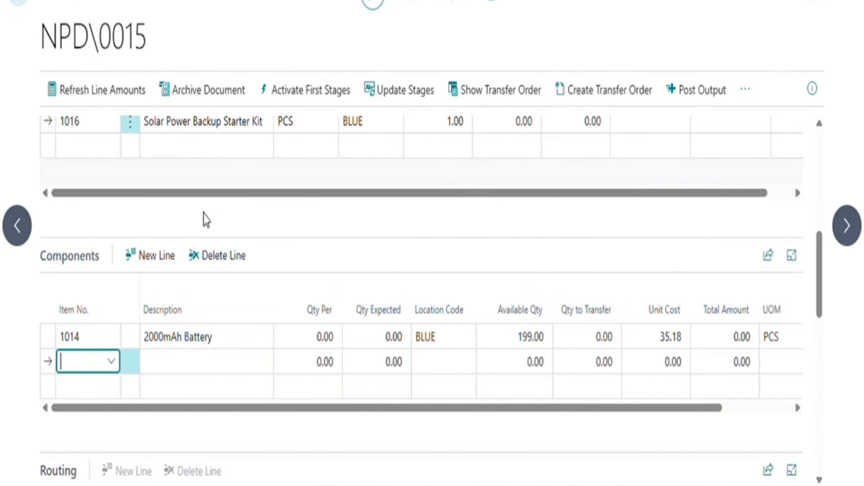
left_click(112, 361)
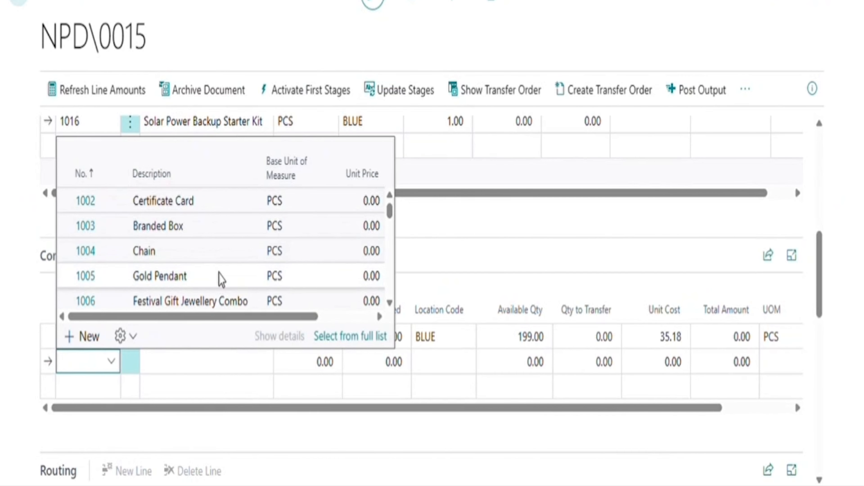
scroll(218, 276, "down", 8)
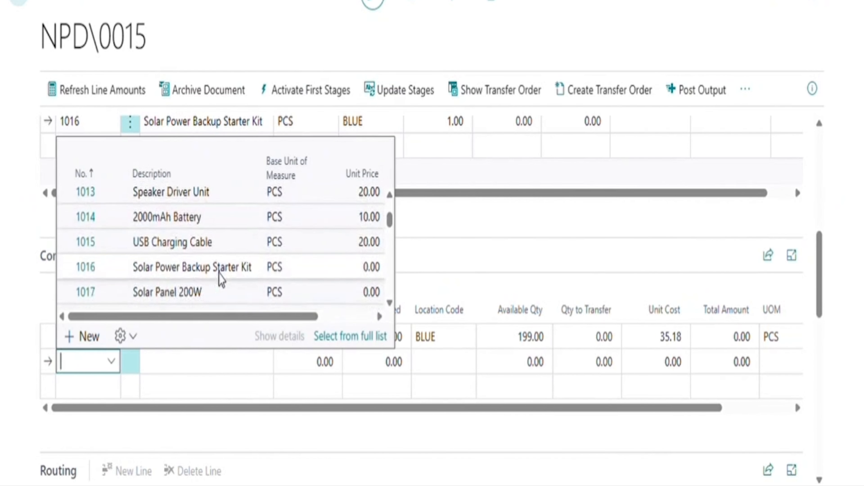
left_click(226, 242)
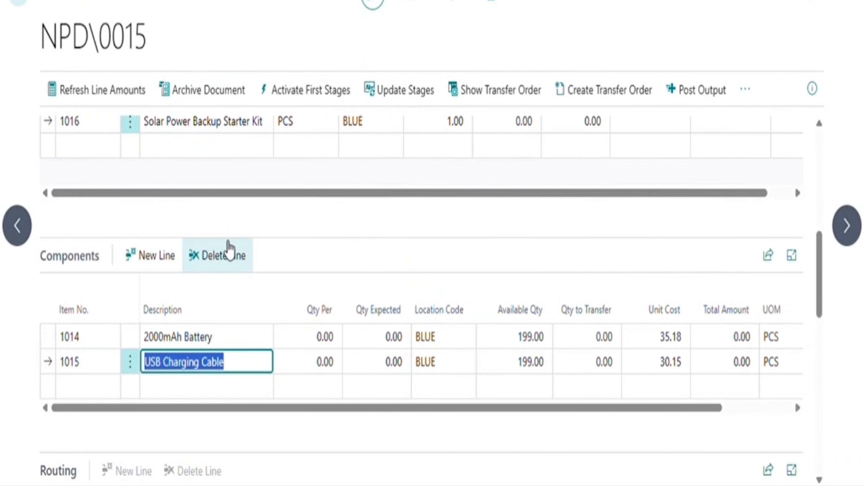
Set quantity per to 1 for both the battery and the cable.
left_click(306, 346)
type("1")
key("Tab")
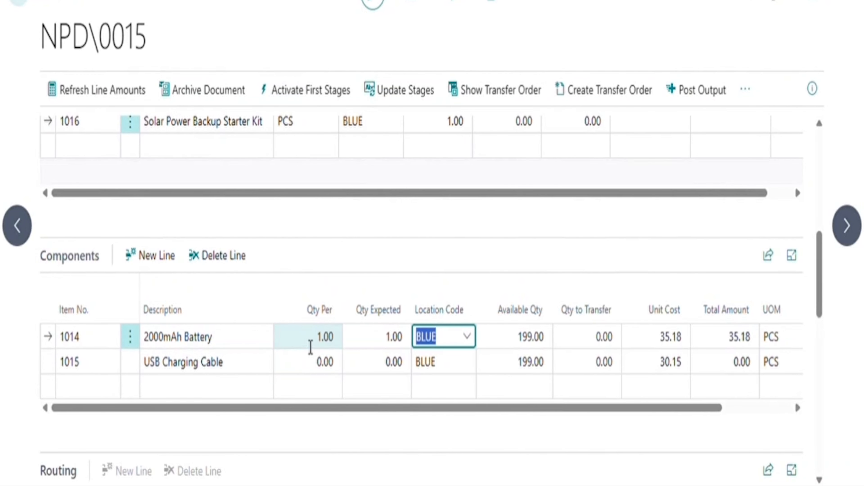
key("Down")
key("Left")
key("Left")
type("1")
key("Tab")
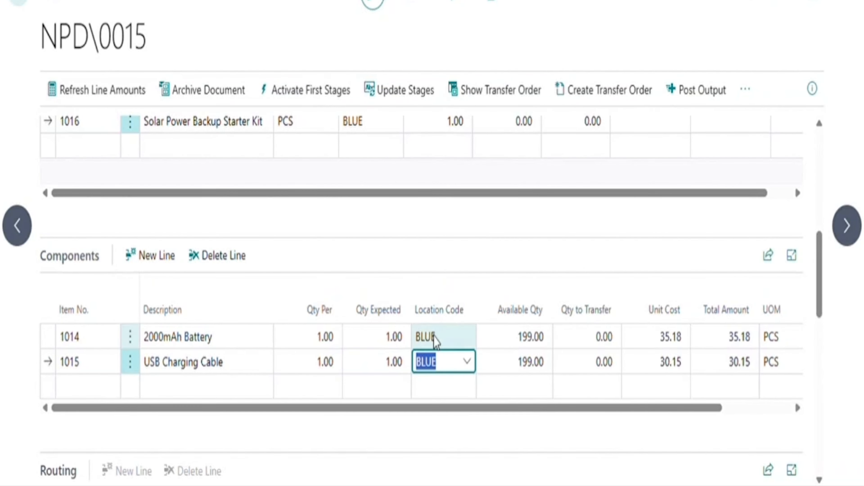
scroll(372, 299, "up", 3)
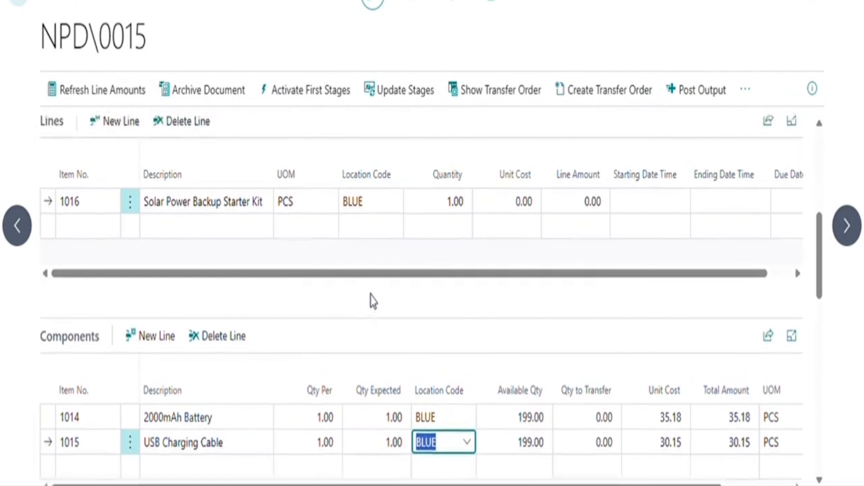
scroll(388, 333, "down", 2)
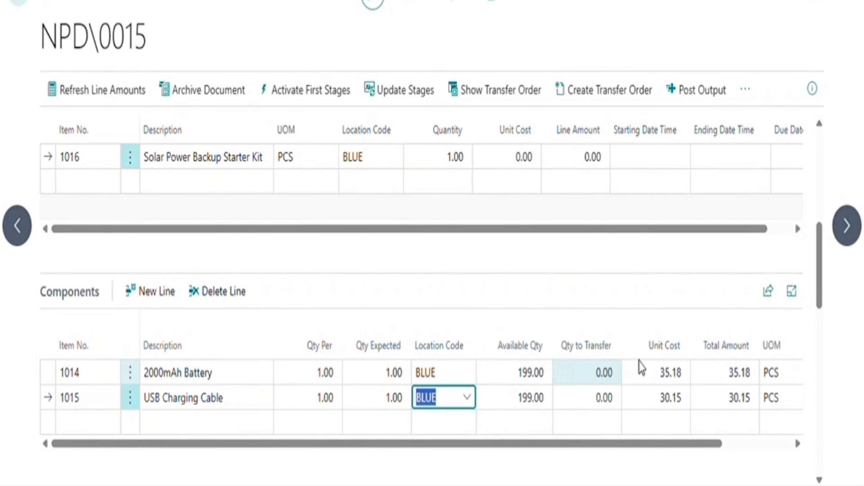
scroll(562, 412, "down", 1)
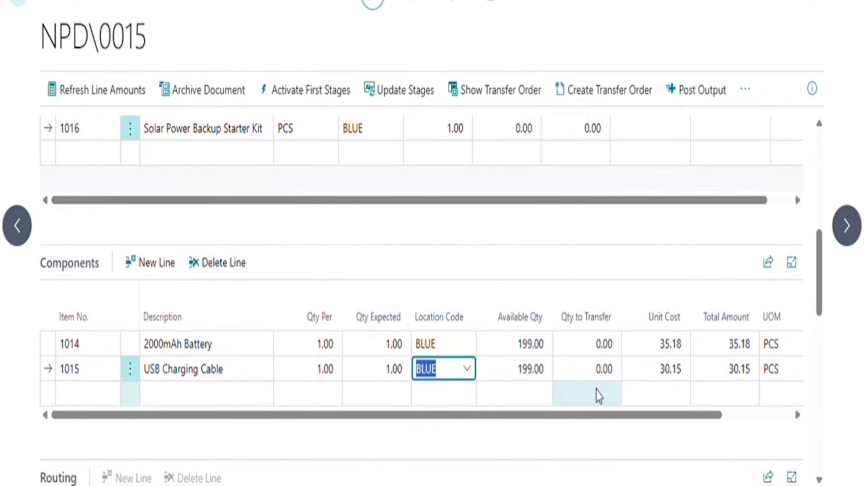
Set the 2000mAh Battery's unit cost to 20.00.
left_click(653, 347)
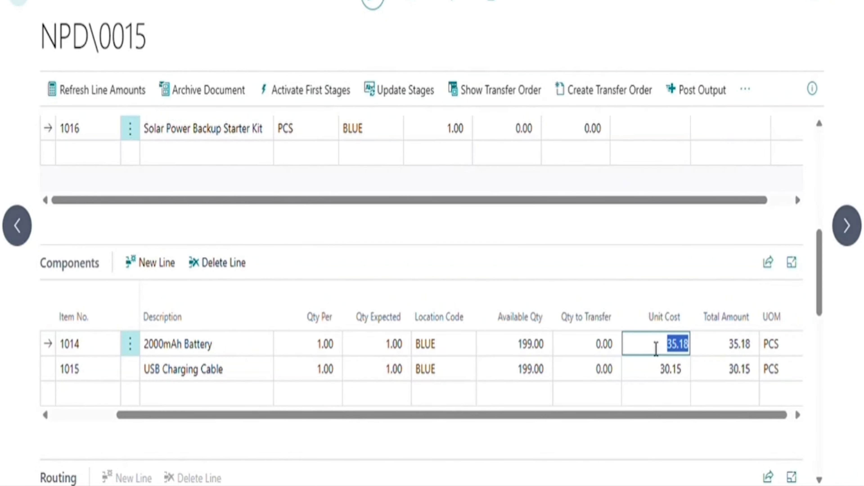
type("20")
key("Tab")
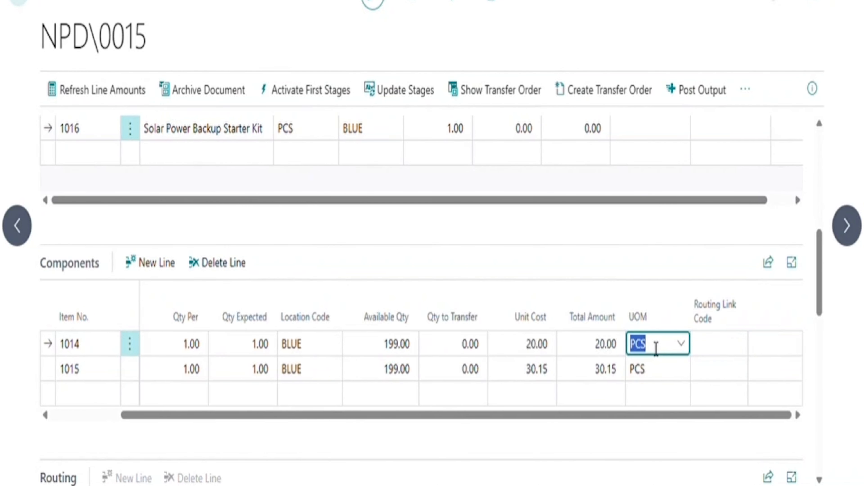
scroll(737, 411, "down", 4)
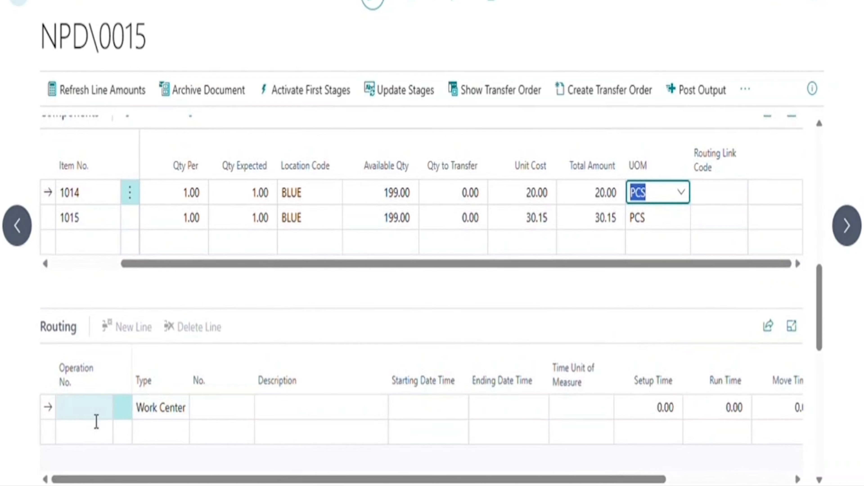
Add routing operation 10 at work center W00010 Assembly.
left_click(96, 422)
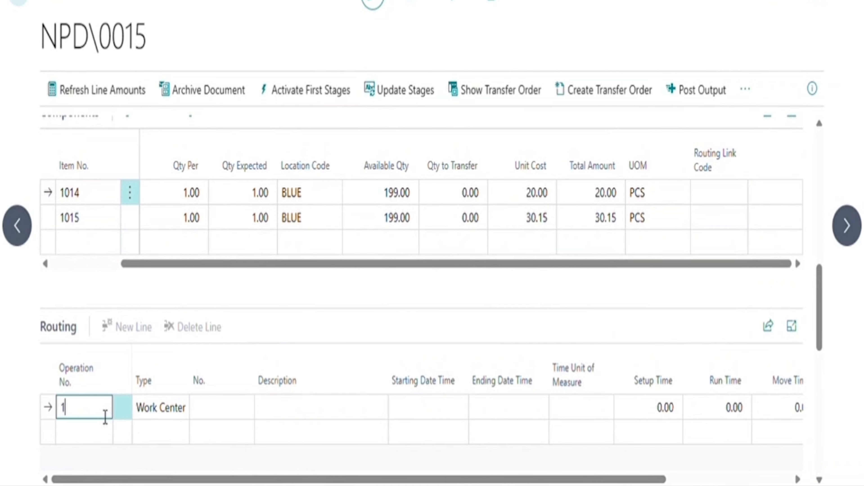
key("Tab")
key("Tab")
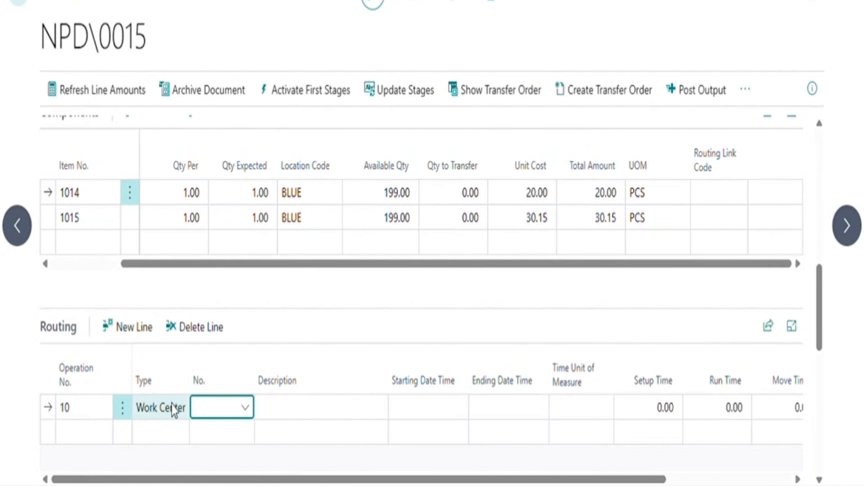
left_click(245, 409)
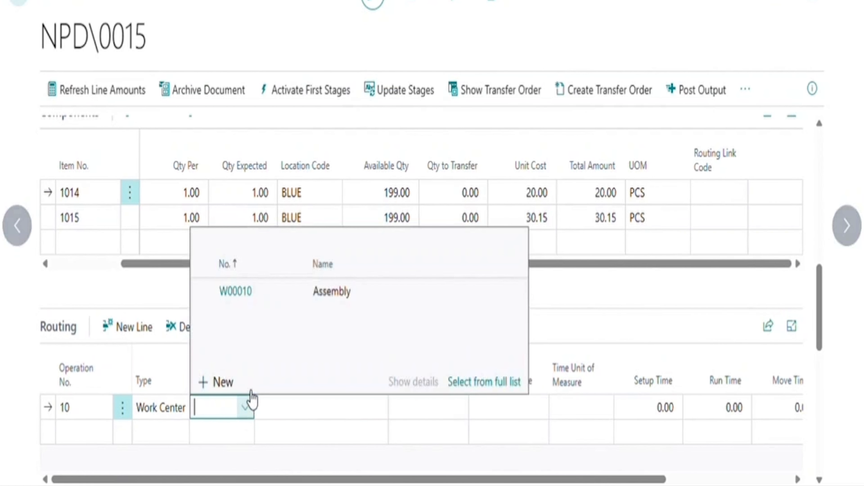
left_click(300, 289)
Give operation 10 time unit HOUR, setup time 10, run time 5 and move time 10.
key("Tab")
key("Tab")
key("Tab")
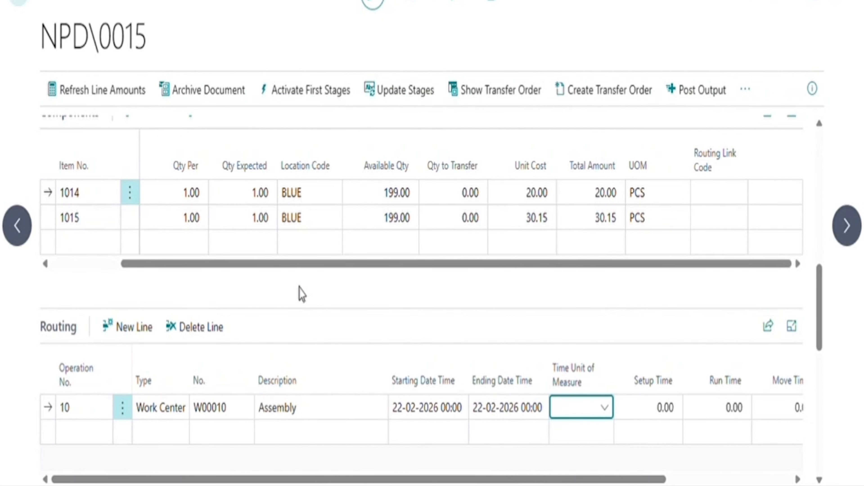
type("hr")
key("Tab")
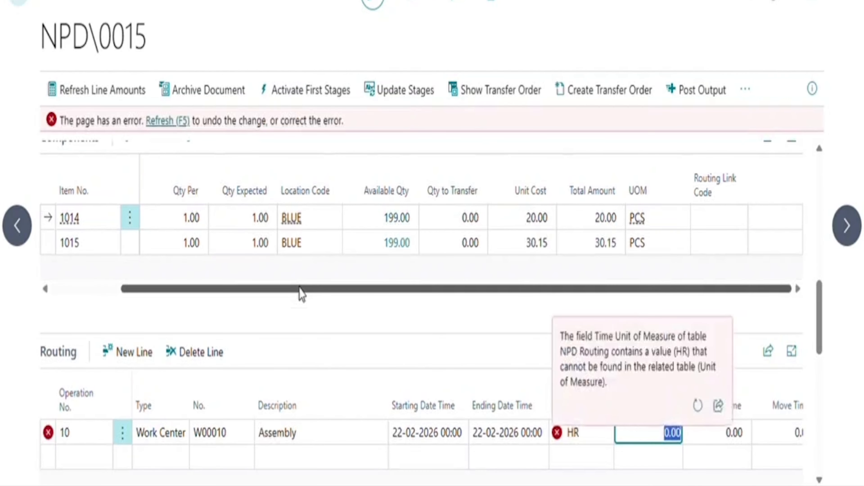
type("1")
left_click(594, 437)
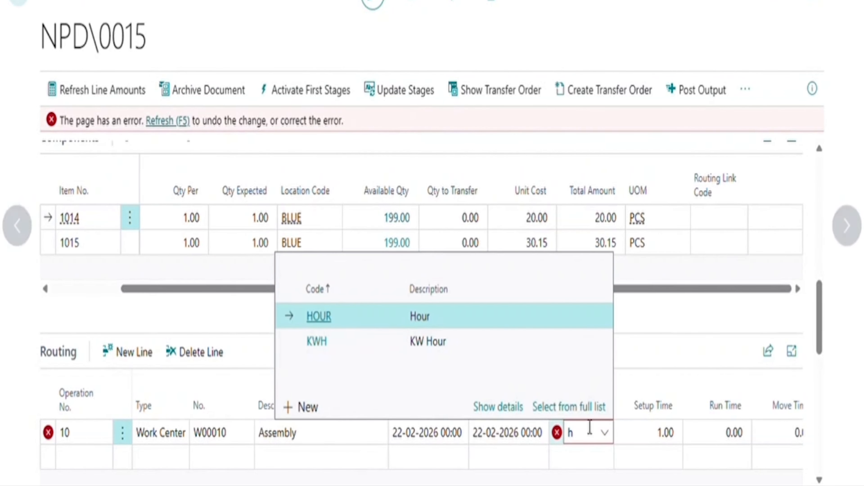
left_click(474, 316)
key("Tab")
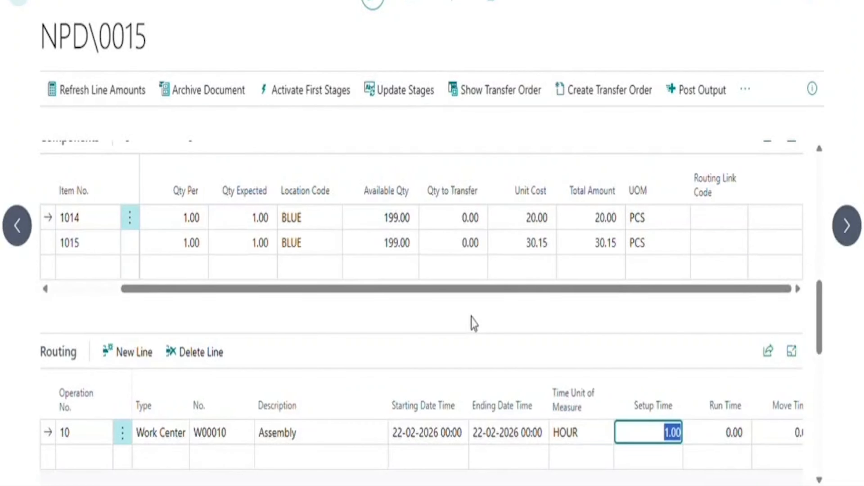
type("10")
key("Tab")
type("5")
key("Tab")
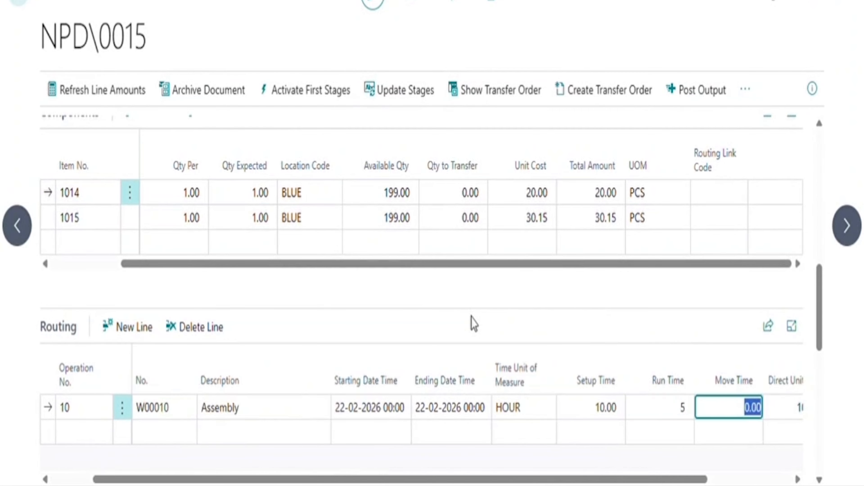
type("10")
key("Return")
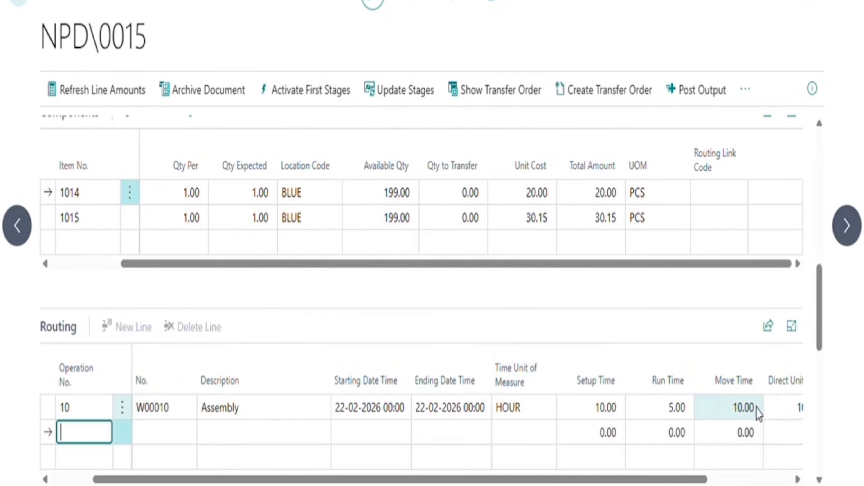
Add an Others cost line for resource R0010 with quantity 1 at unit cost 180.
scroll(624, 397, "down", 10)
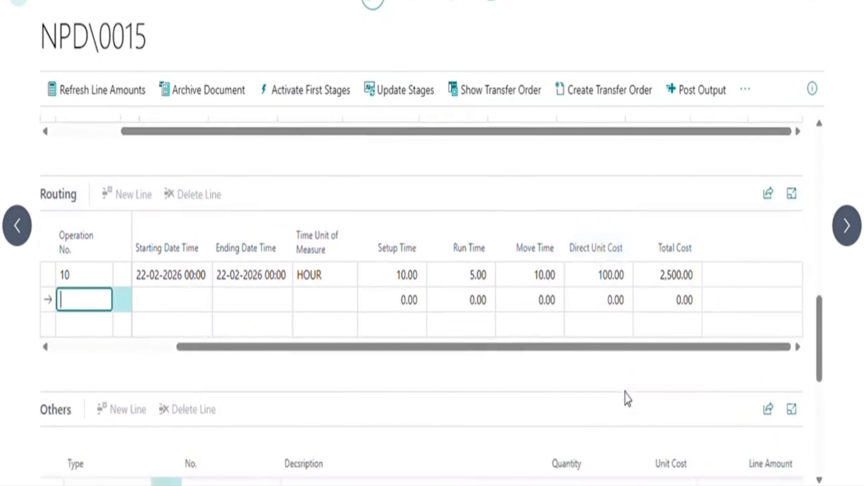
left_click(278, 307)
left_click(271, 295)
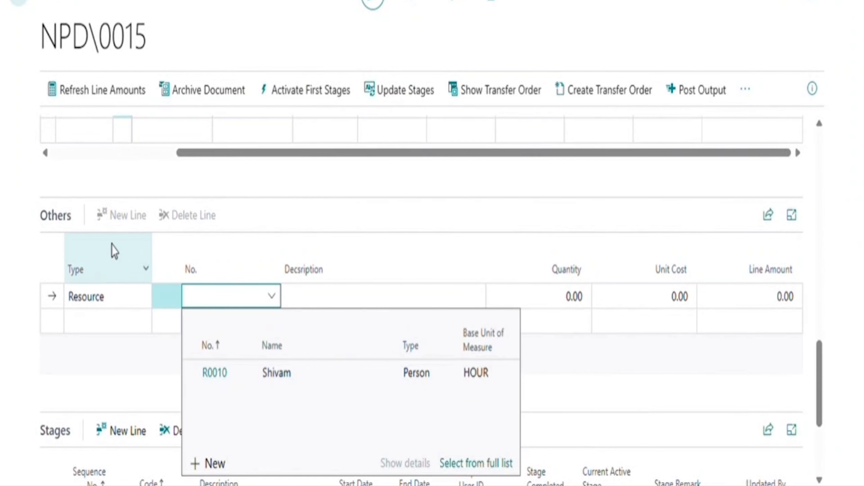
left_click(362, 373)
key("Tab")
key("Tab")
type("1")
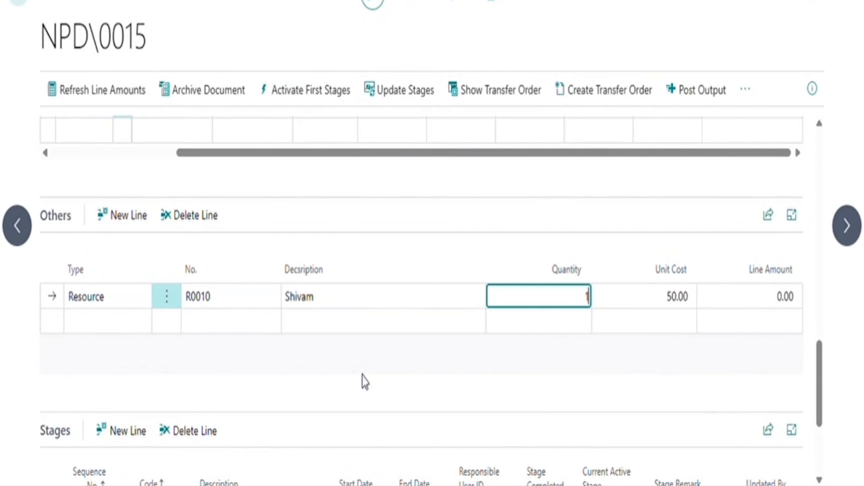
key("Tab")
type("1")
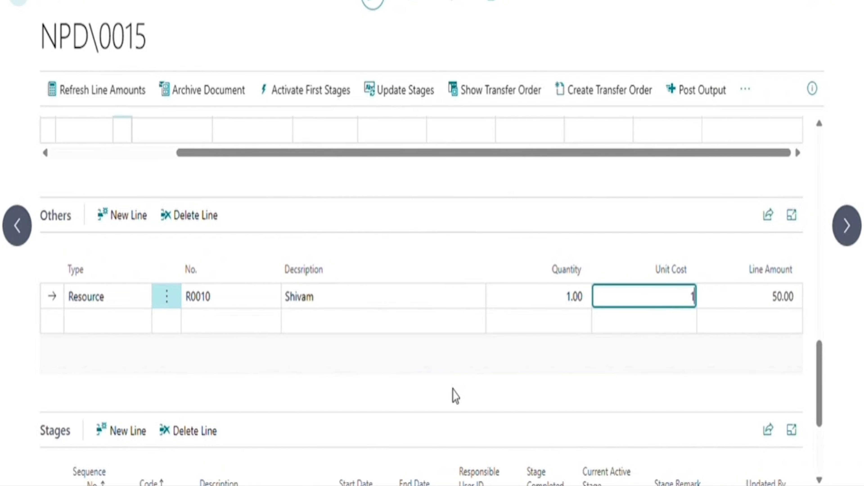
type("80")
key("Tab")
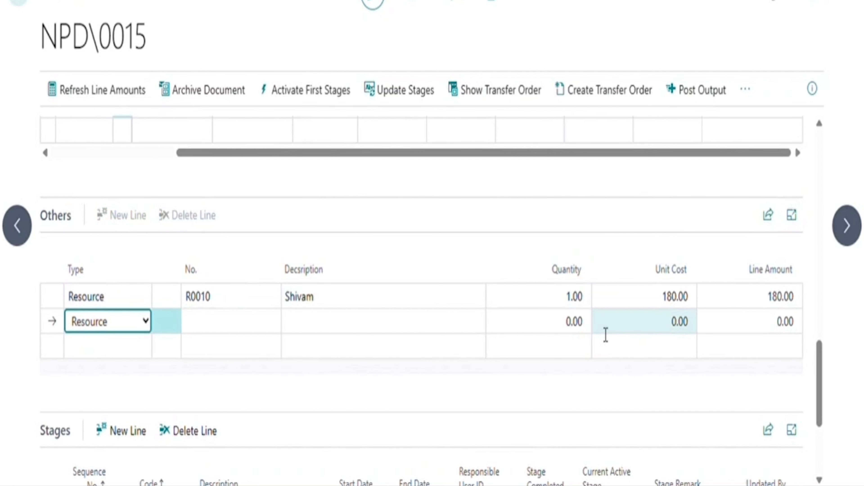
scroll(604, 337, "down", 4)
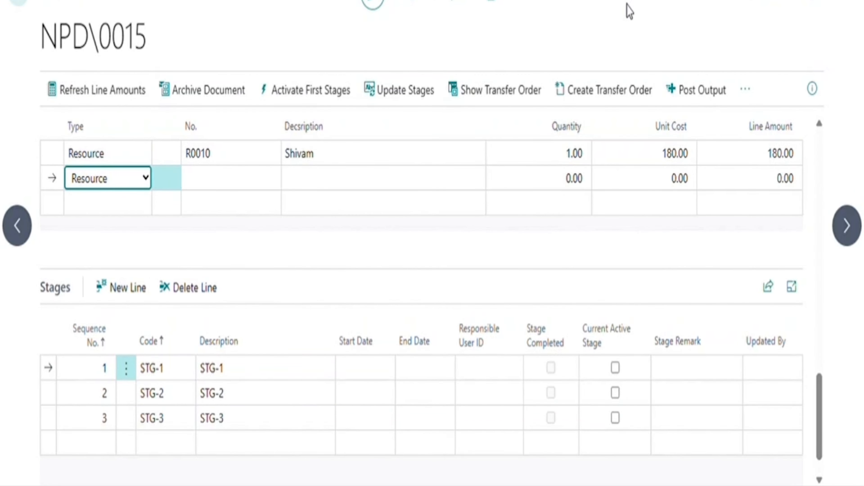
key("alt+q")
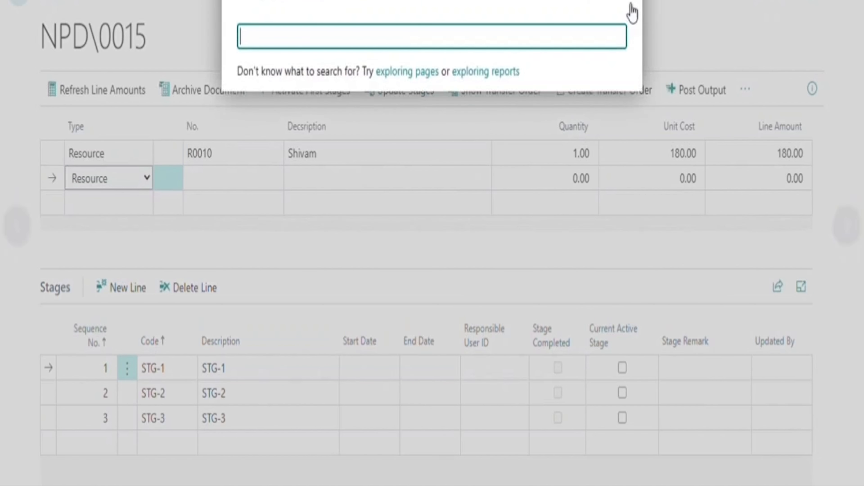
type("stage")
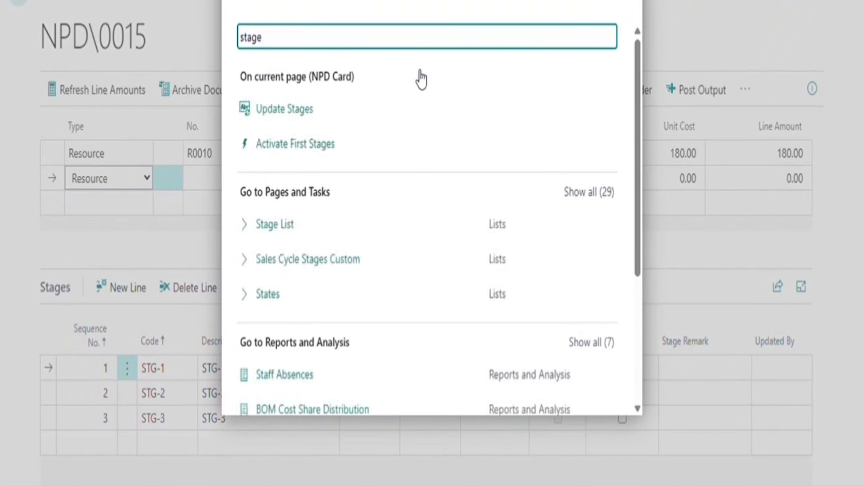
left_click(334, 234)
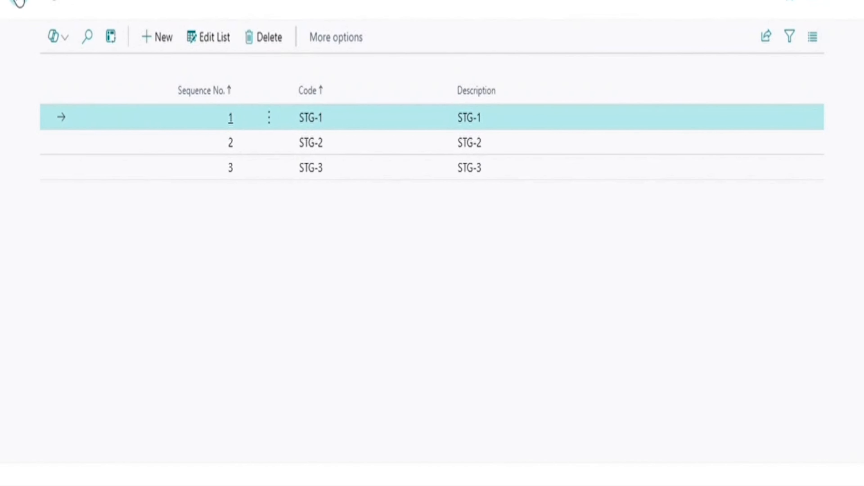
left_click(18, 3)
scroll(341, 277, "down", 2)
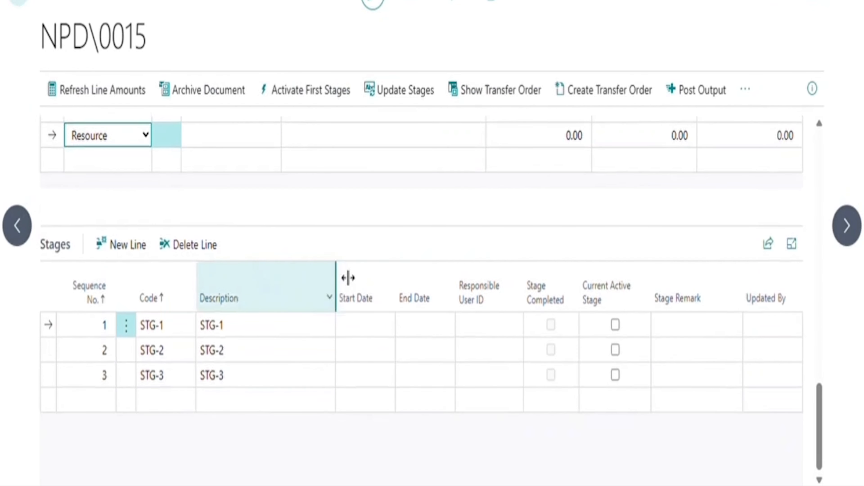
Add stage line 4 with code STG-4, then activate the first stage STG-1.
left_click(80, 405)
type("4")
key("Tab")
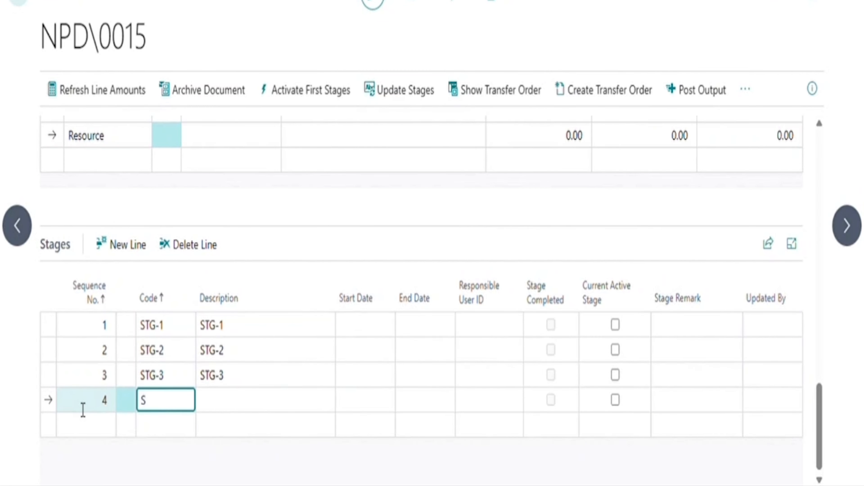
type("STG-4")
key("Tab")
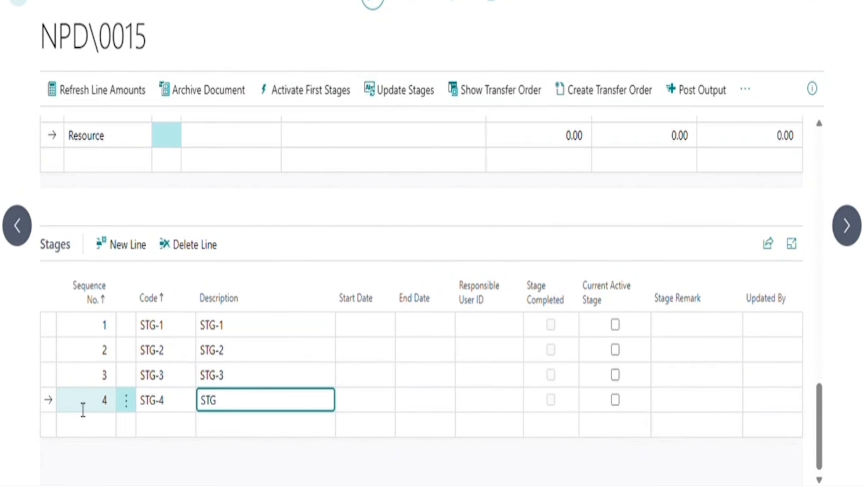
key("Tab")
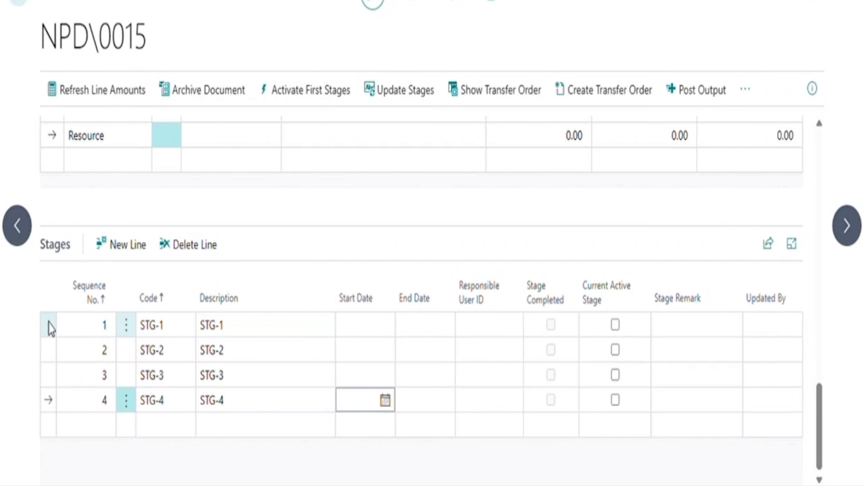
left_click(50, 326)
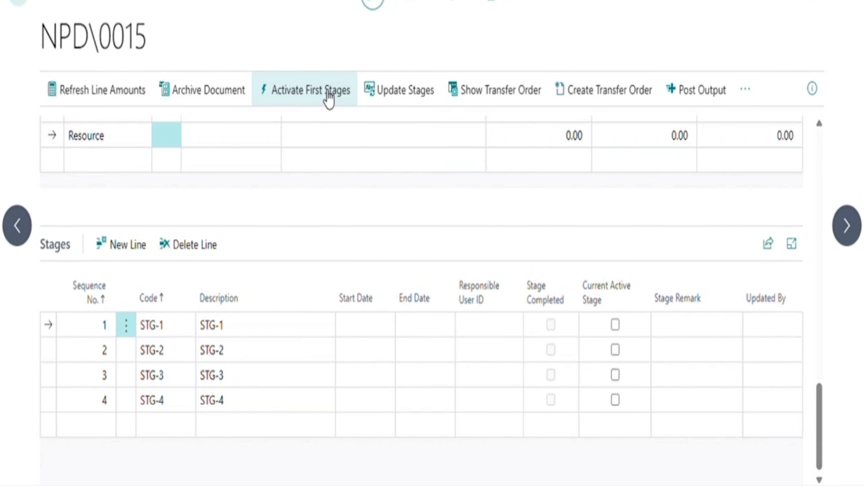
left_click(326, 97)
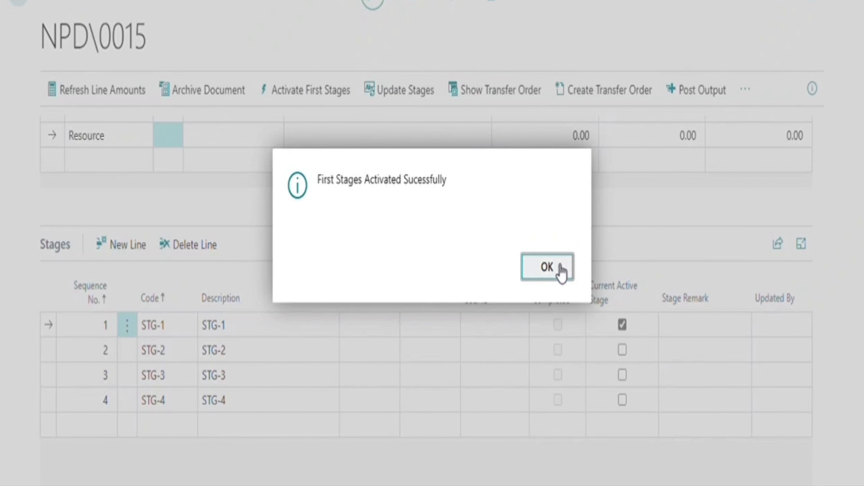
left_click(558, 271)
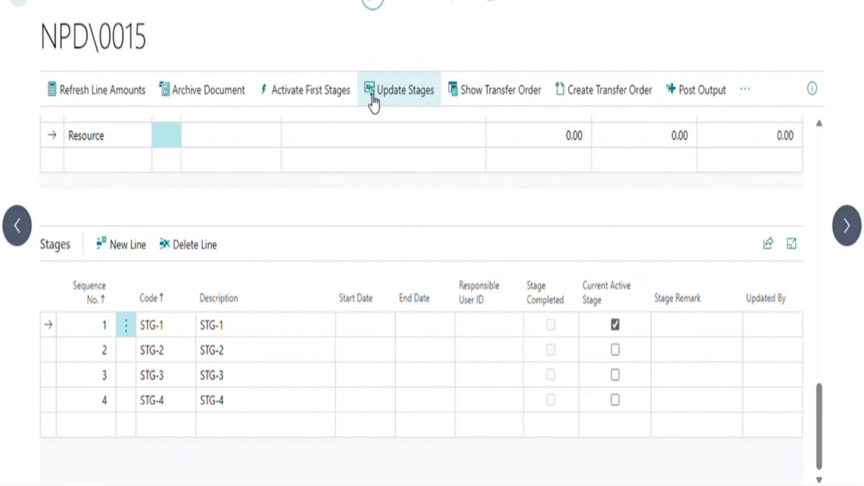
Complete stage STG-1 with today's start and end dates and the responsible user.
left_click(371, 102)
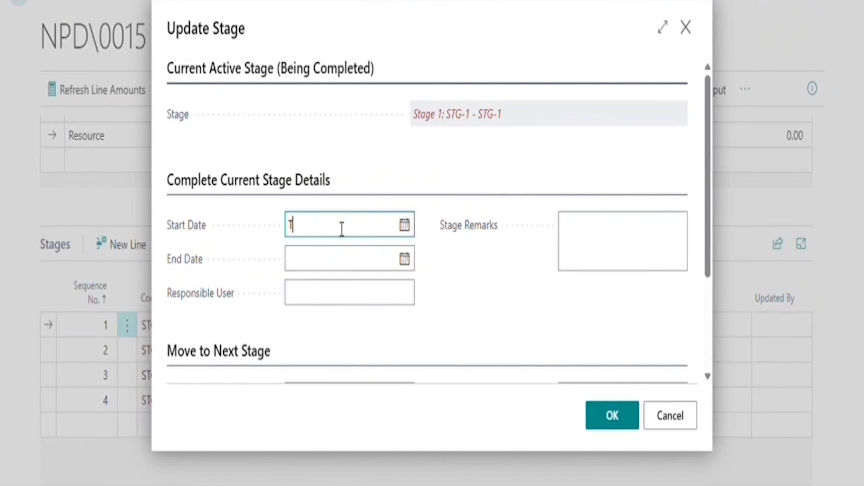
key("Tab")
type("t")
key("Tab")
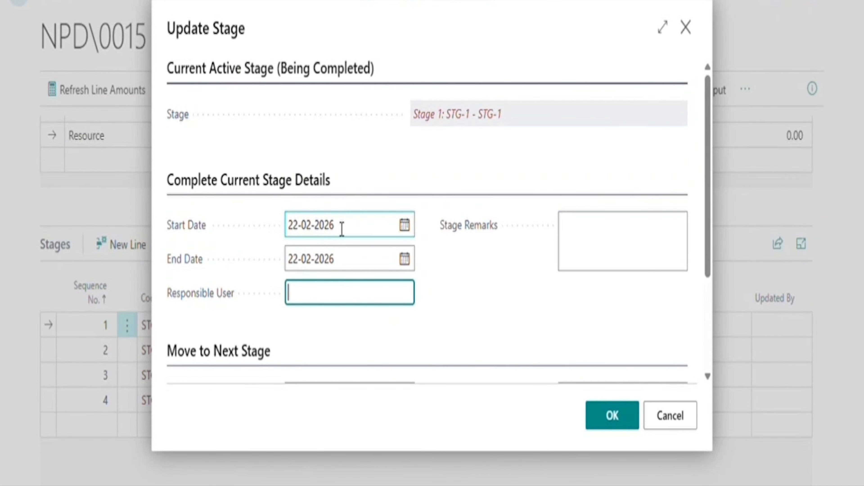
type("muskan")
key("Tab")
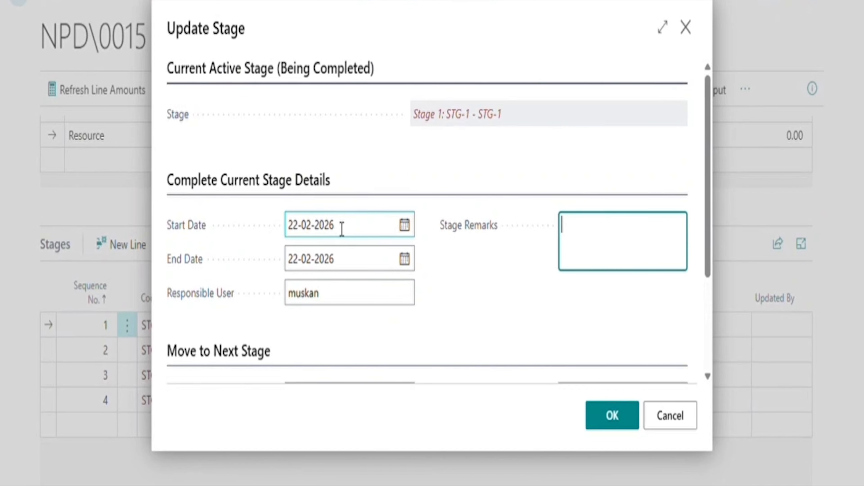
scroll(536, 335, "down", 4)
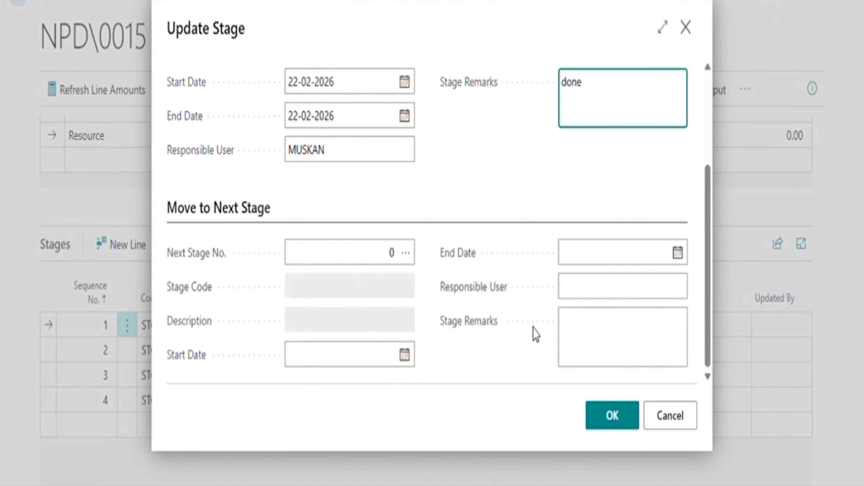
Set STG-2 as the next stage with today's dates and remark 'done', and submit.
left_click(410, 258)
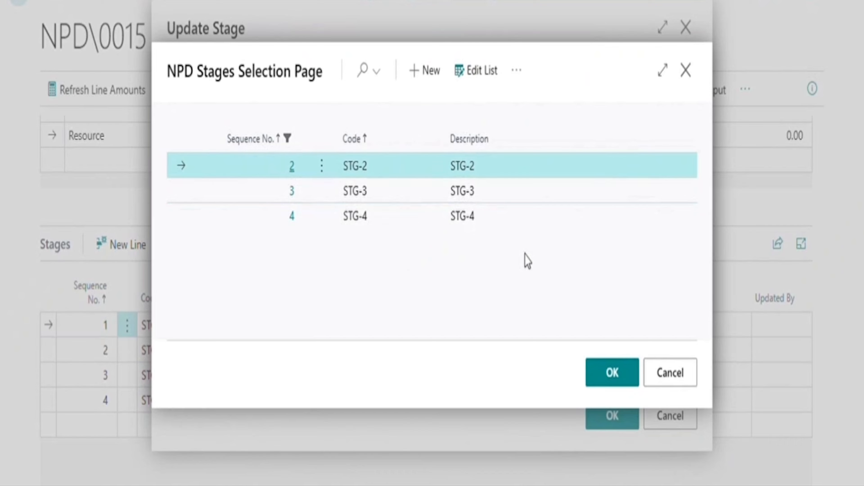
left_click(609, 383)
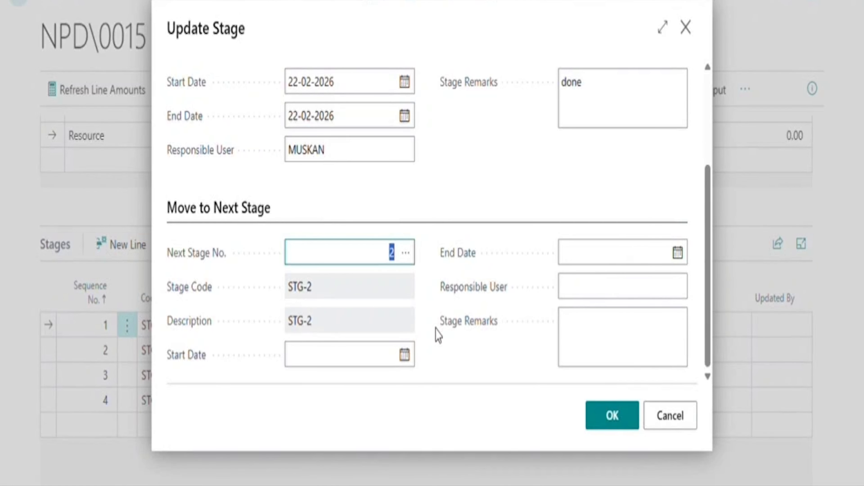
left_click(329, 366)
type("t")
key("Tab")
type("t")
key("Tab")
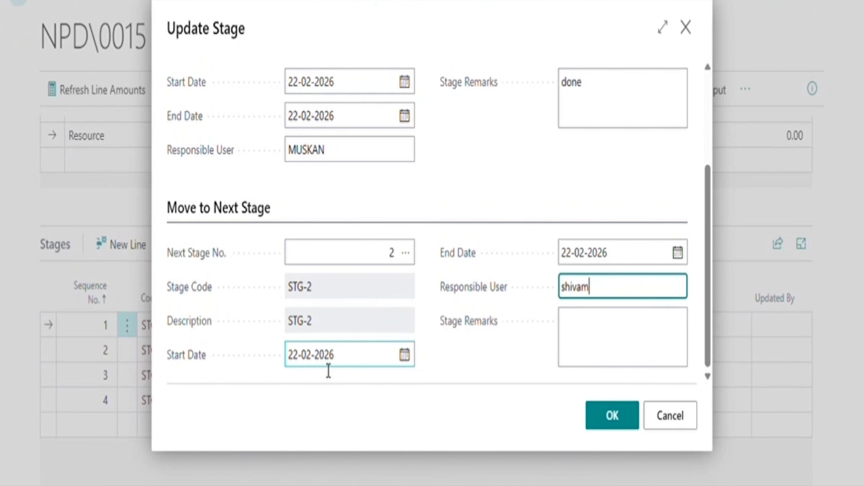
key("Tab")
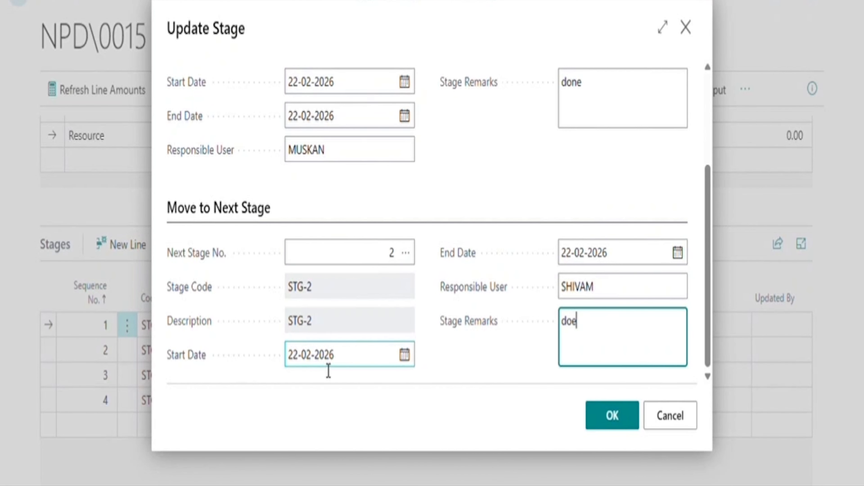
type("done")
left_click(596, 422)
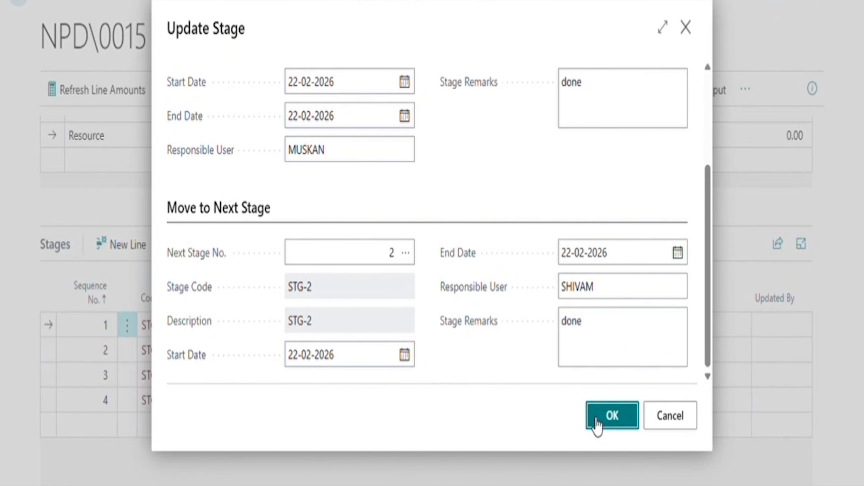
left_click(546, 267)
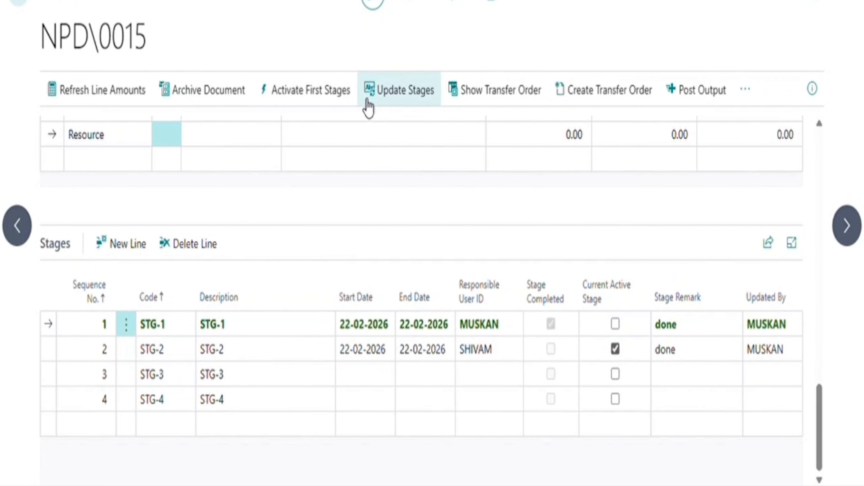
Complete the remaining stages STG-2 through STG-4 via Update Stages, then return to the Lines section.
left_click(407, 100)
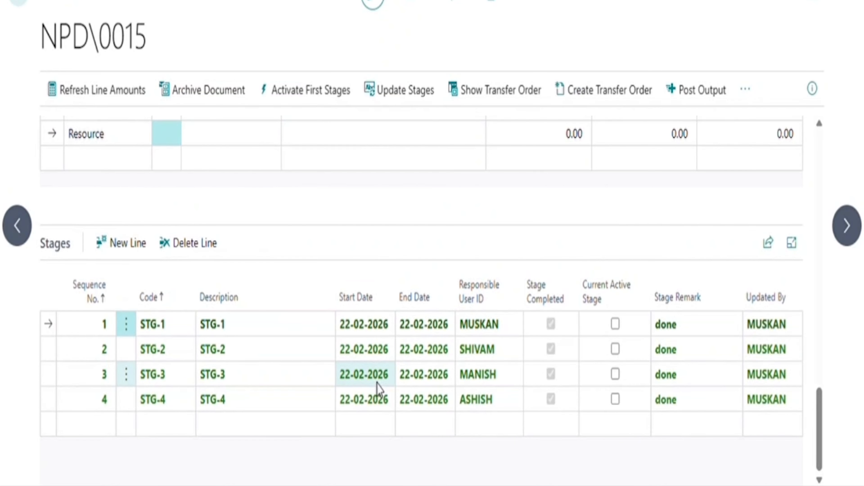
scroll(415, 200, "up", 10)
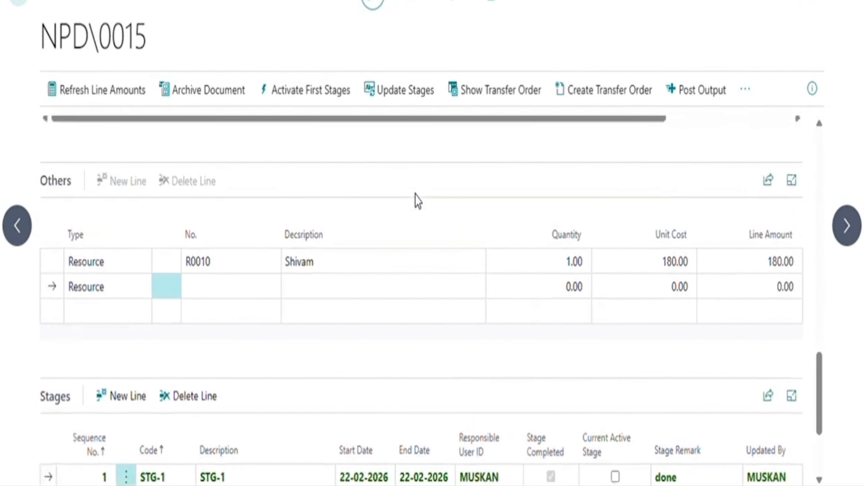
scroll(416, 200, "up", 6)
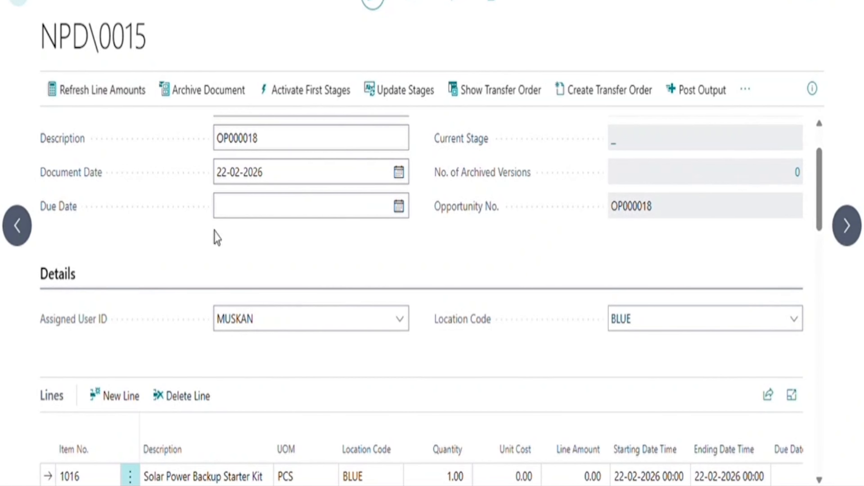
scroll(340, 264, "down", 3)
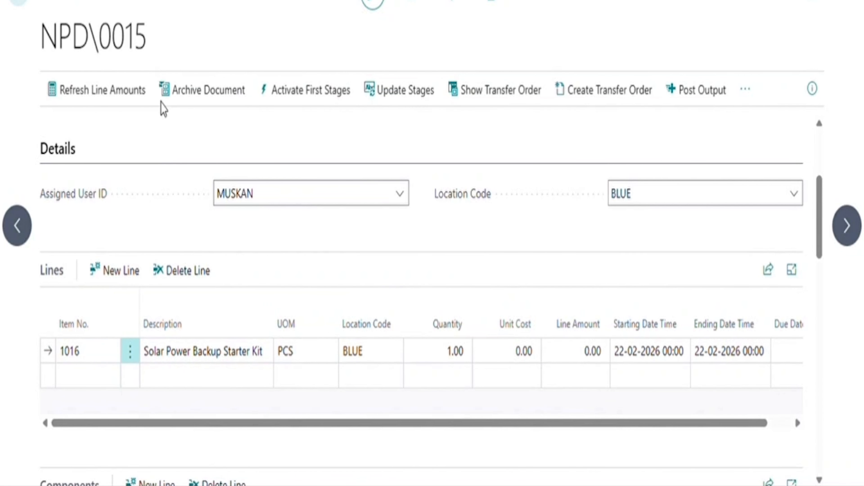
left_click(126, 95)
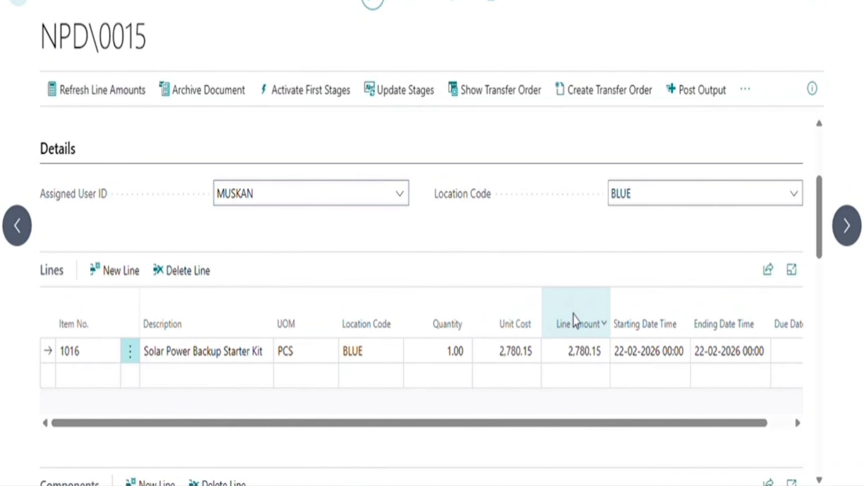
scroll(575, 324, "down", 3)
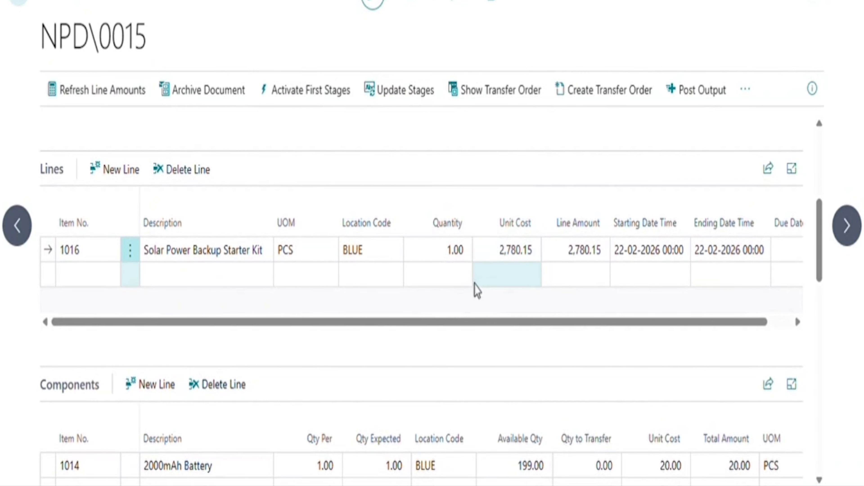
scroll(521, 310, "down", 3)
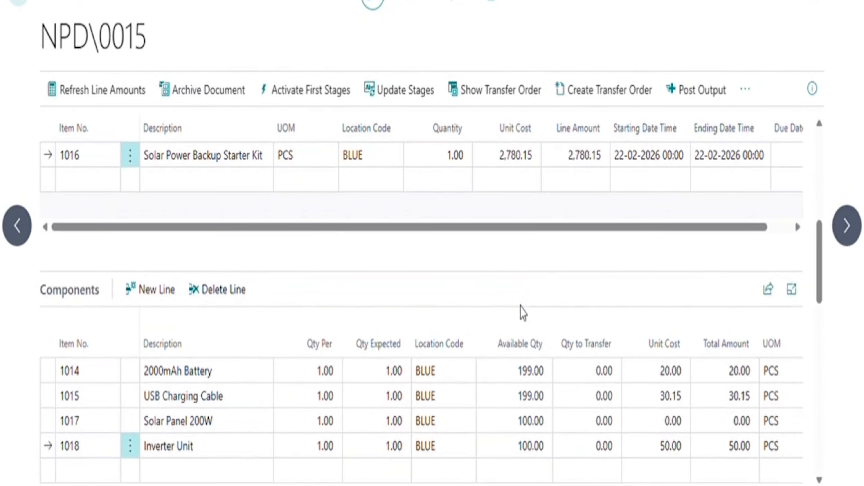
scroll(521, 312, "down", 3)
scroll(532, 358, "down", 6)
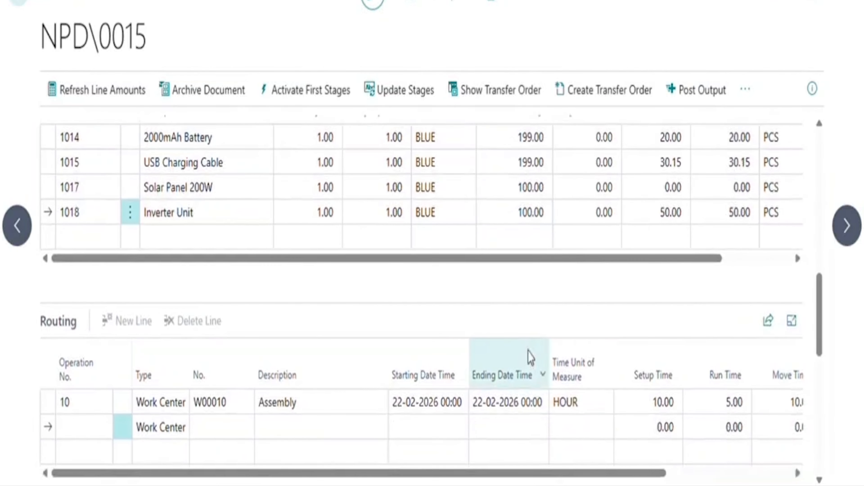
scroll(530, 357, "up", 3)
scroll(530, 357, "up", 10)
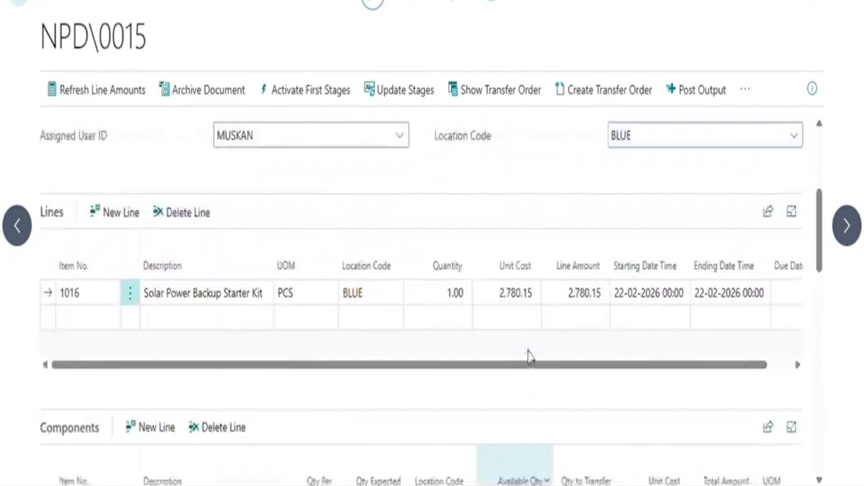
scroll(663, 266, "up", 1)
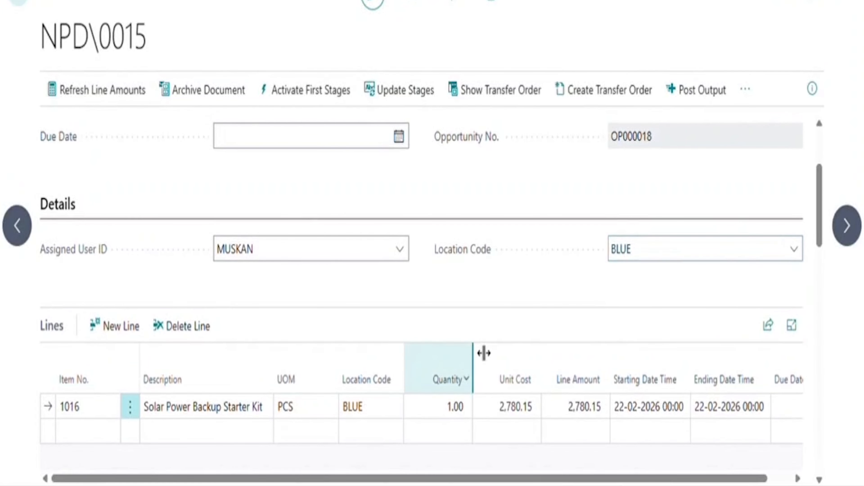
scroll(484, 354, "down", 3)
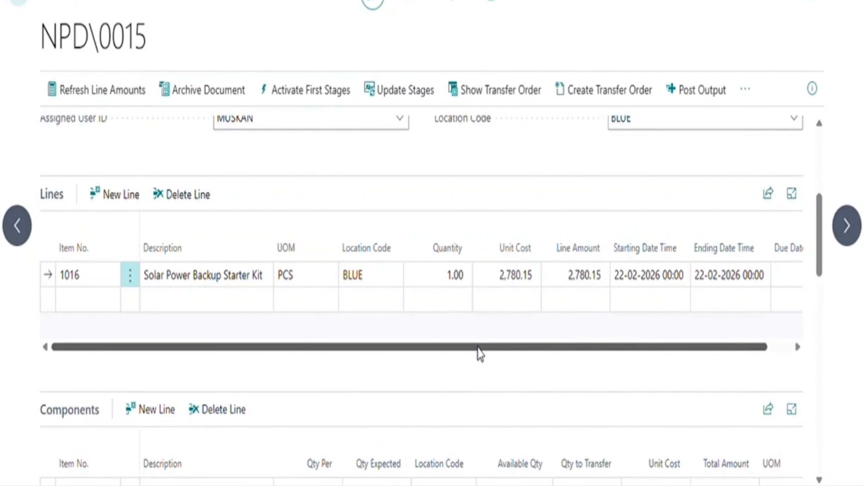
scroll(480, 354, "down", 2)
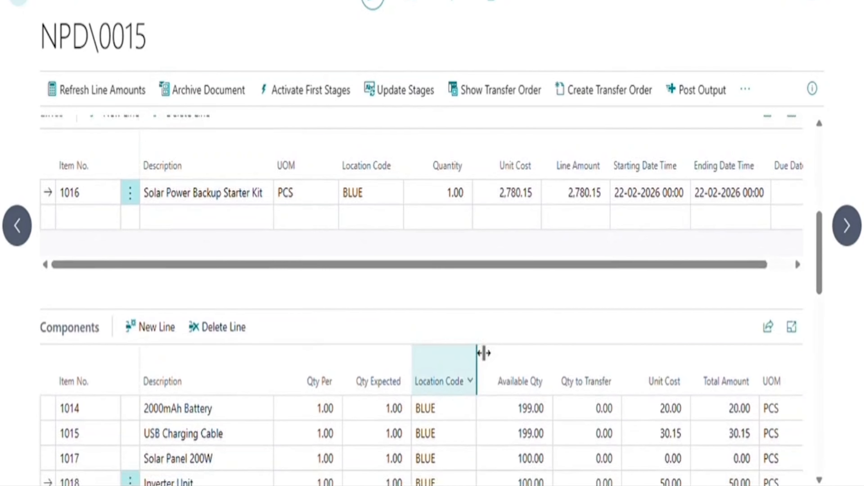
scroll(559, 316, "down", 5)
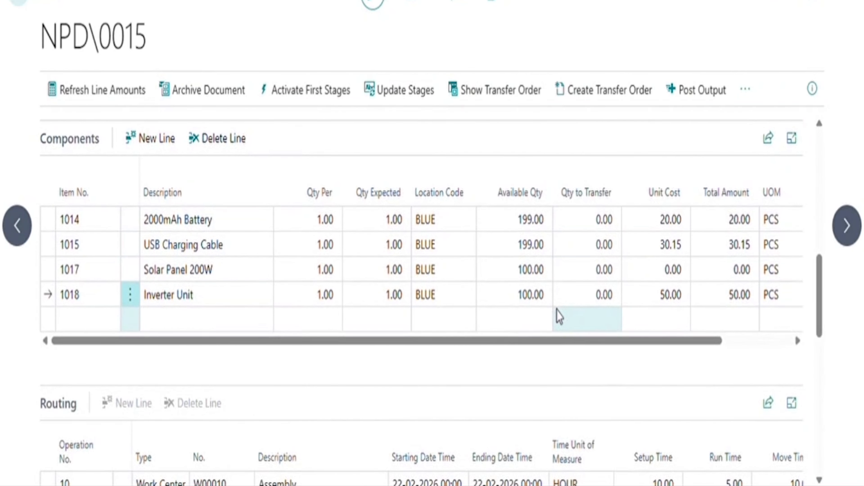
scroll(424, 269, "up", 5)
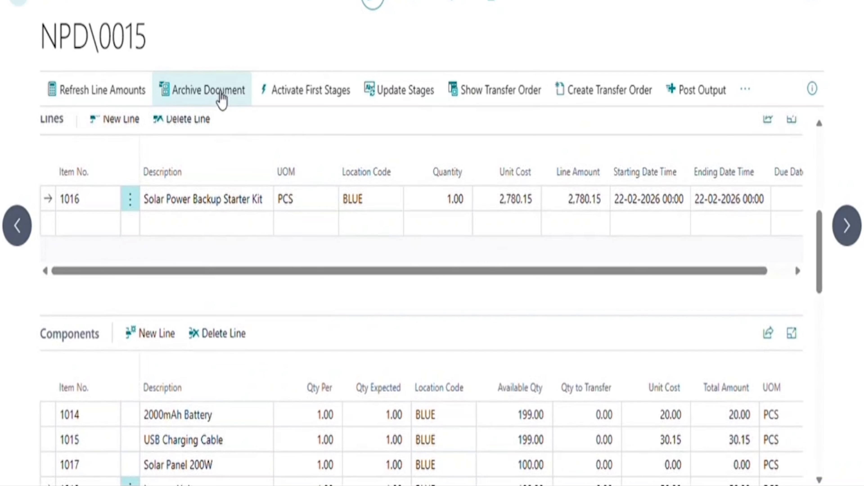
Archive NPD\0015 and check that No. of Archived Versions now shows 1.
left_click(221, 99)
left_click(501, 274)
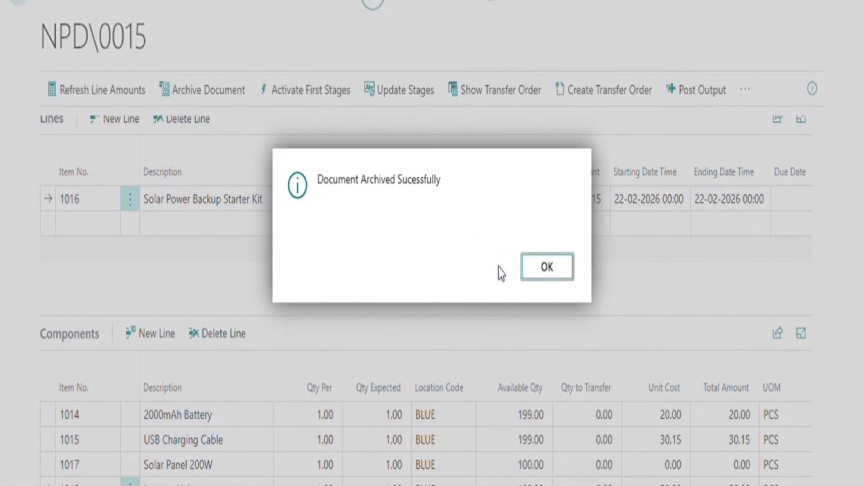
left_click(555, 271)
scroll(433, 273, "up", 5)
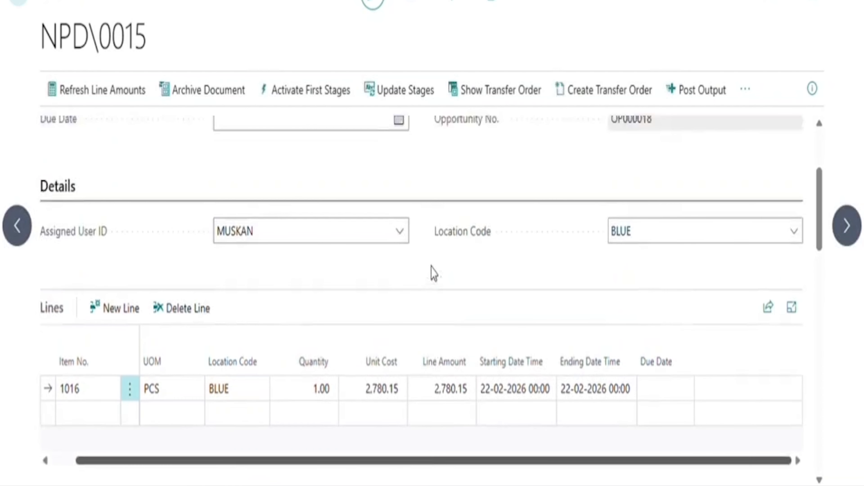
scroll(433, 273, "up", 4)
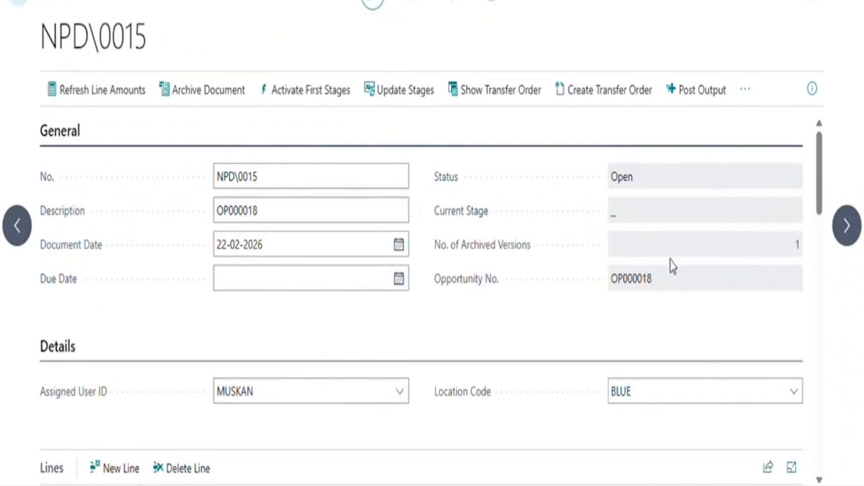
scroll(563, 336, "down", 8)
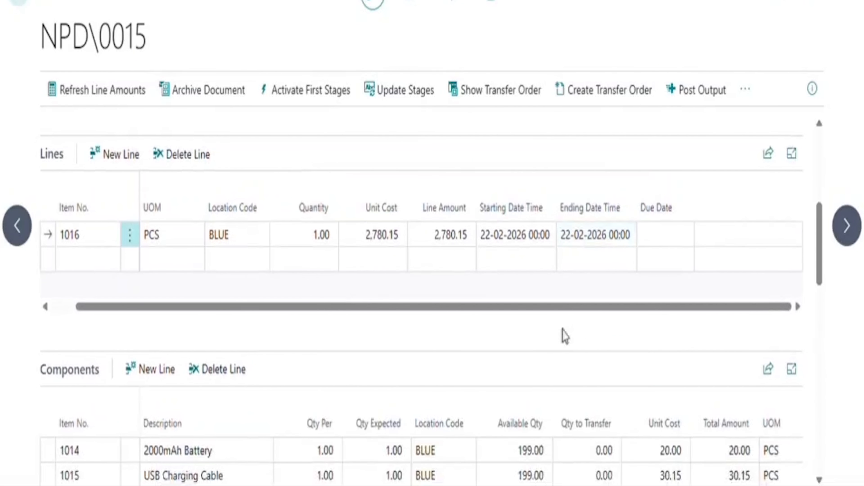
scroll(563, 336, "down", 5)
Set Qty Per to 2 for components 1014, 1015, 1017 and 1018.
left_click(297, 272)
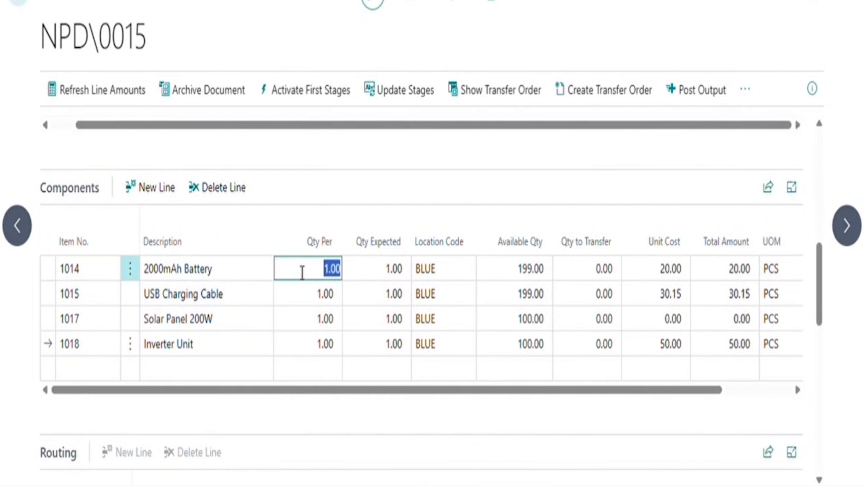
type("2")
key("Return")
key("Return")
type("2")
key("Return")
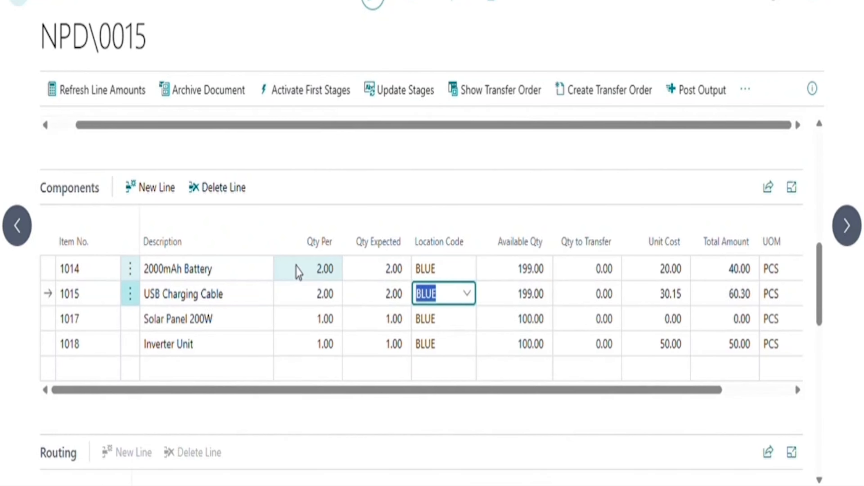
key("Return")
type("2")
key("Return")
key("Return")
type("2")
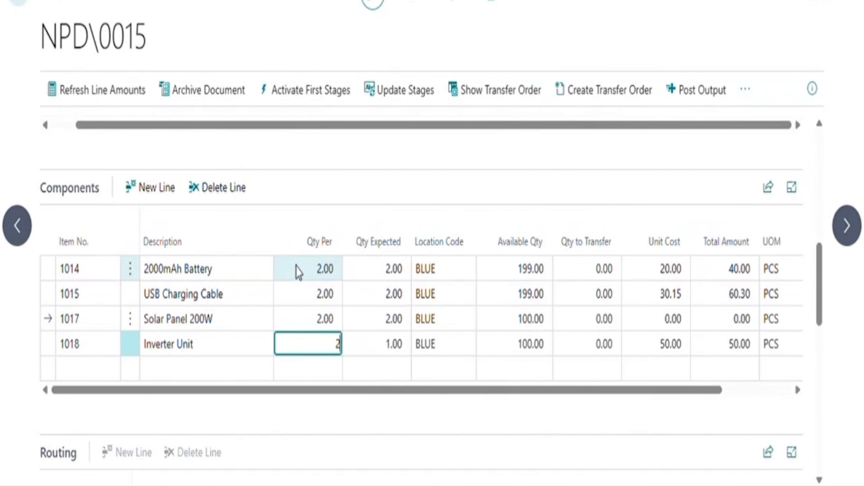
key("Return")
left_click(473, 175)
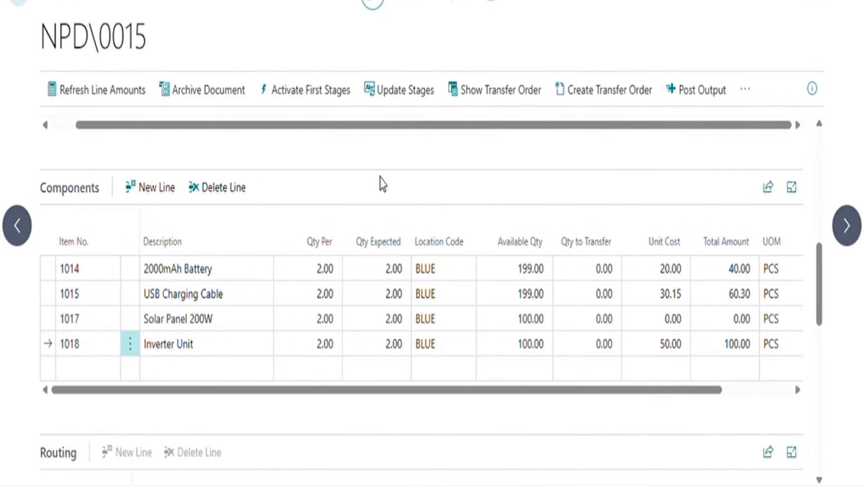
scroll(381, 184, "up", 10)
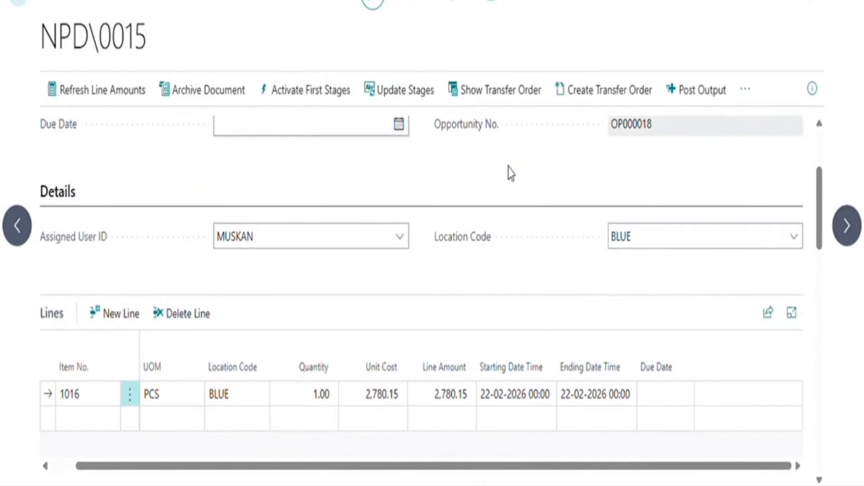
scroll(508, 172, "up", 5)
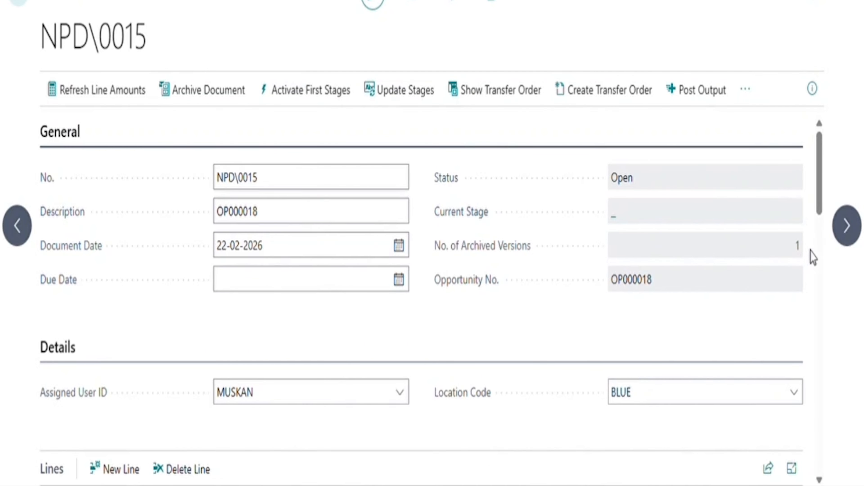
Review archived version 1 of NPD\0015, with components still at 1.00 per, then go back.
left_click(802, 246)
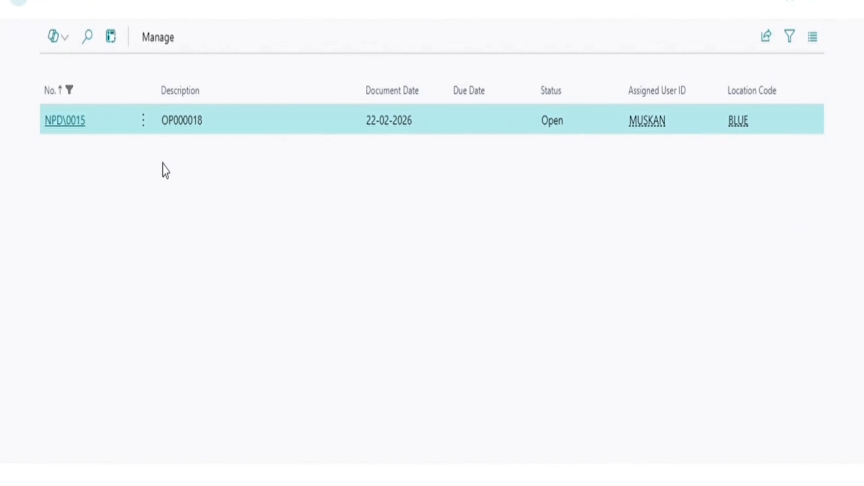
left_click(62, 119)
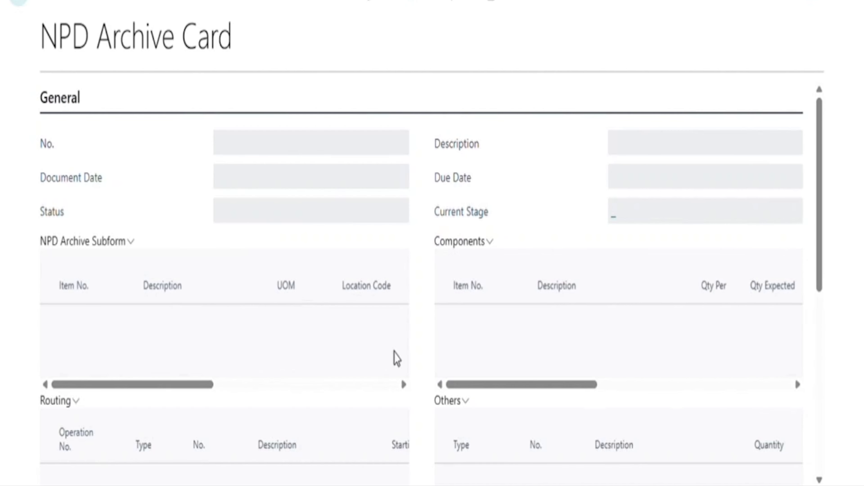
scroll(422, 334, "down", 3)
scroll(425, 336, "down", 5)
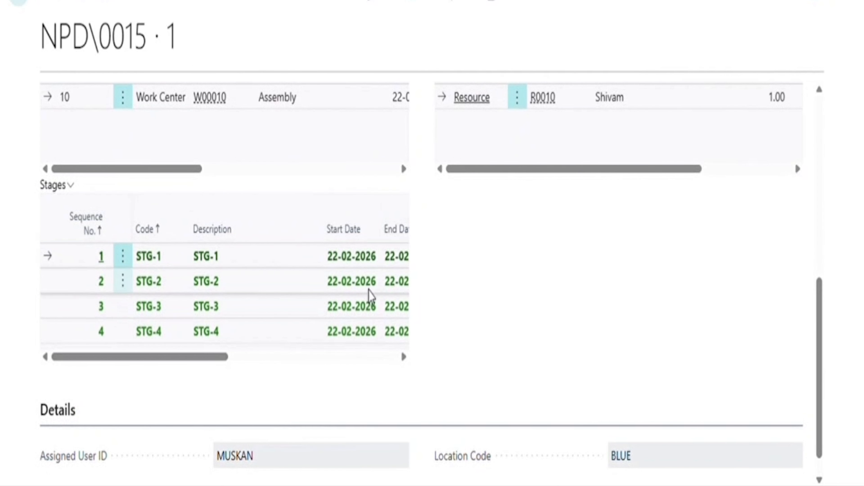
scroll(320, 293, "up", 4)
scroll(320, 295, "up", 2)
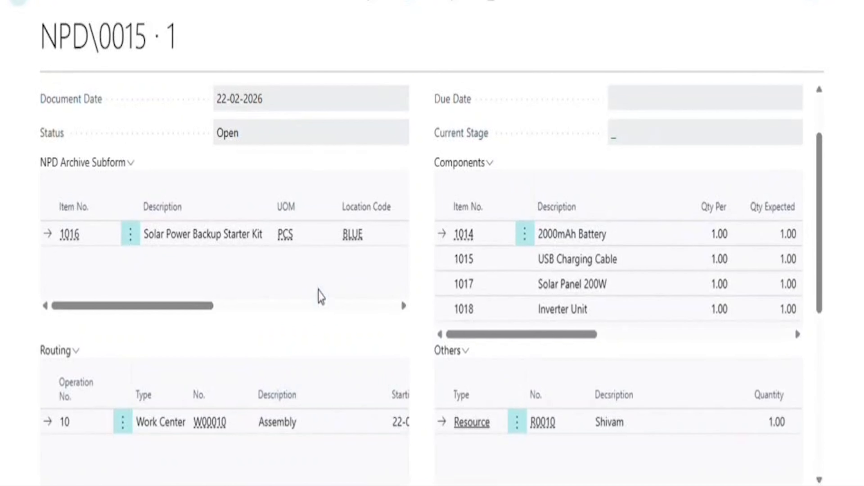
scroll(658, 295, "right", 3)
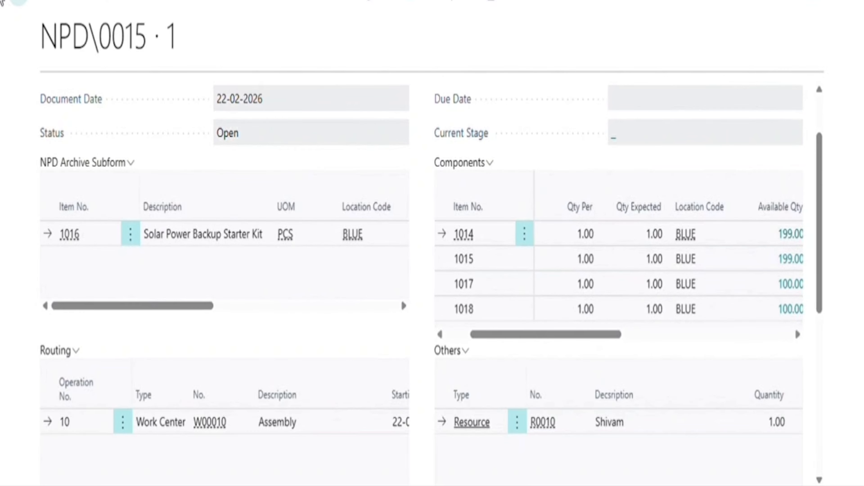
left_click(21, 5)
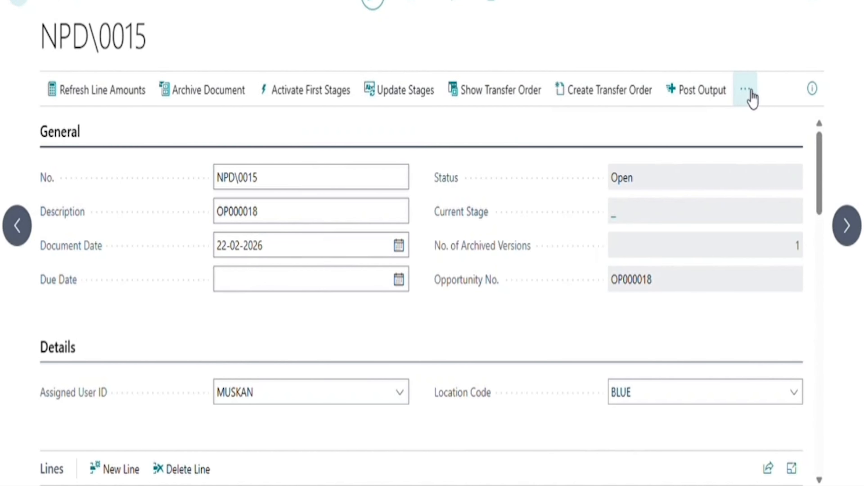
Release the NPD\0015 document.
left_click(749, 96)
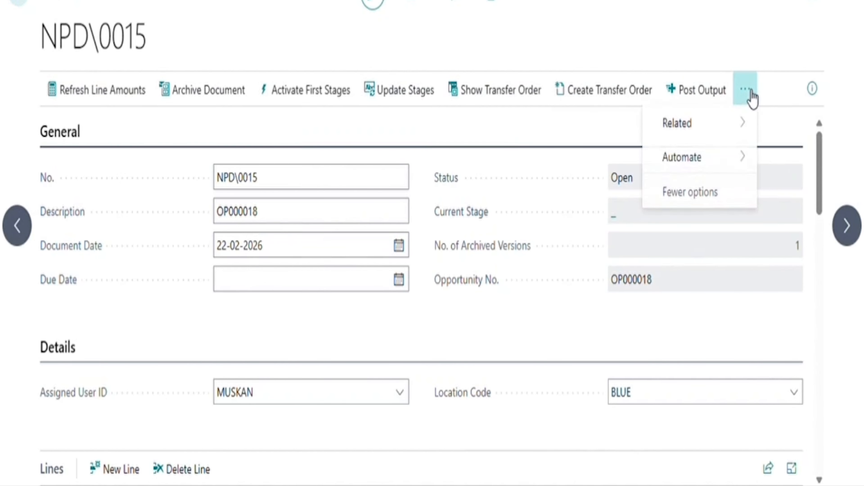
mouse_move(712, 131)
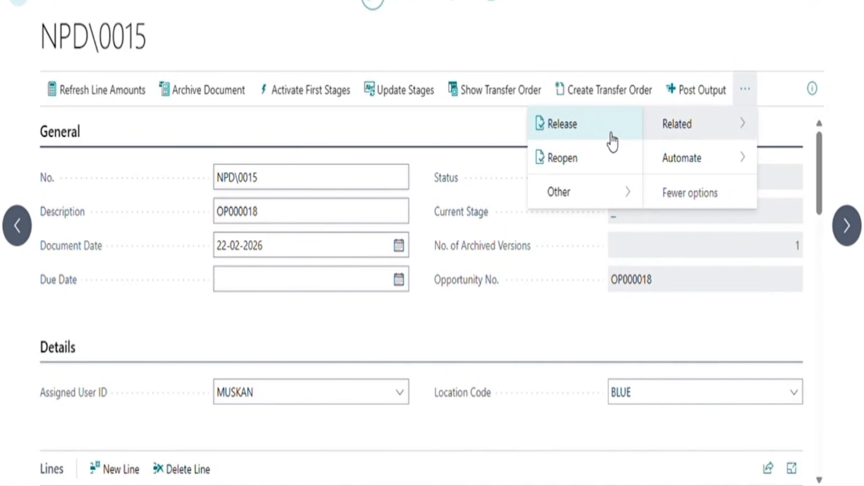
left_click(609, 139)
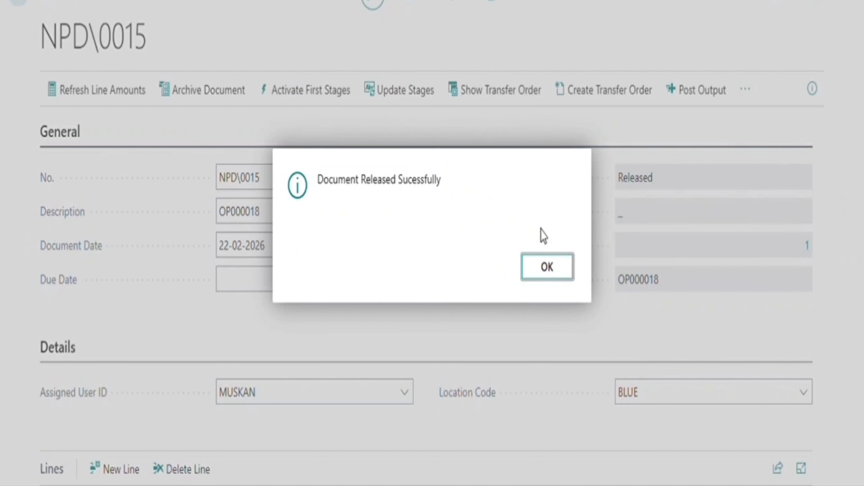
left_click(563, 276)
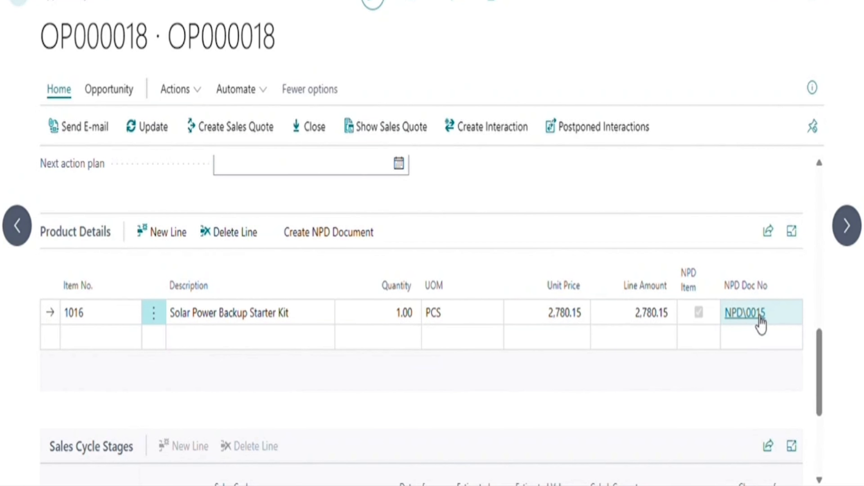
Post the output for NPD\0015, leaving its status Closed.
left_click(746, 312)
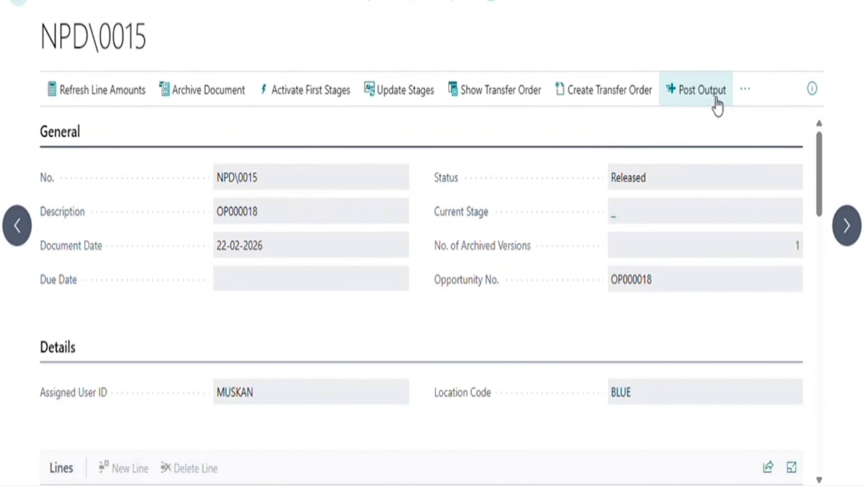
left_click(716, 97)
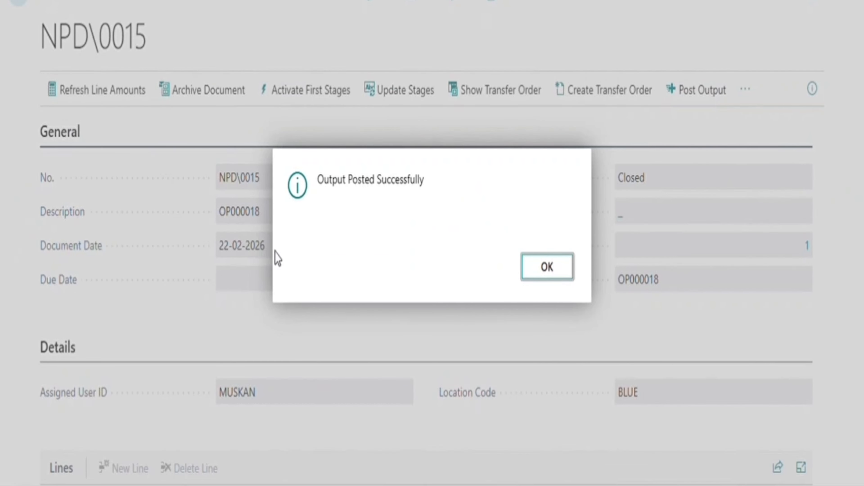
left_click(558, 277)
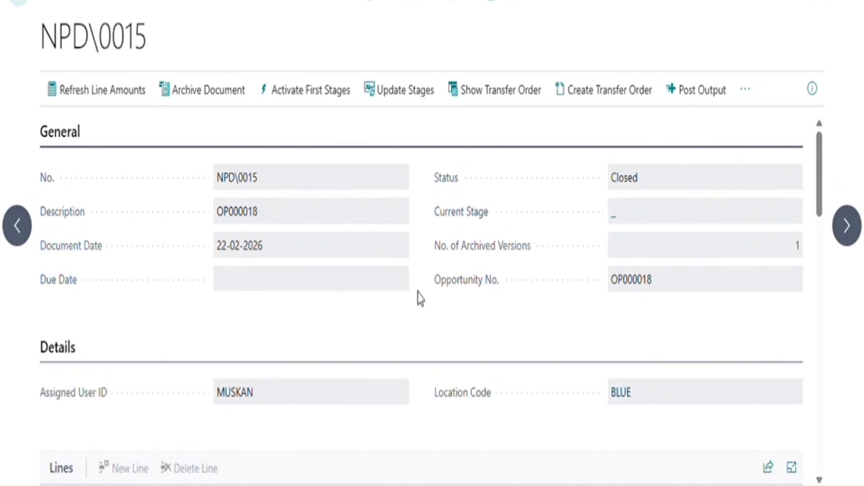
Inspect item 1016's ledger entry: a positive adjustment from NPD\0015 at location BLUE.
scroll(418, 297, "down", 10)
scroll(418, 297, "down", 5)
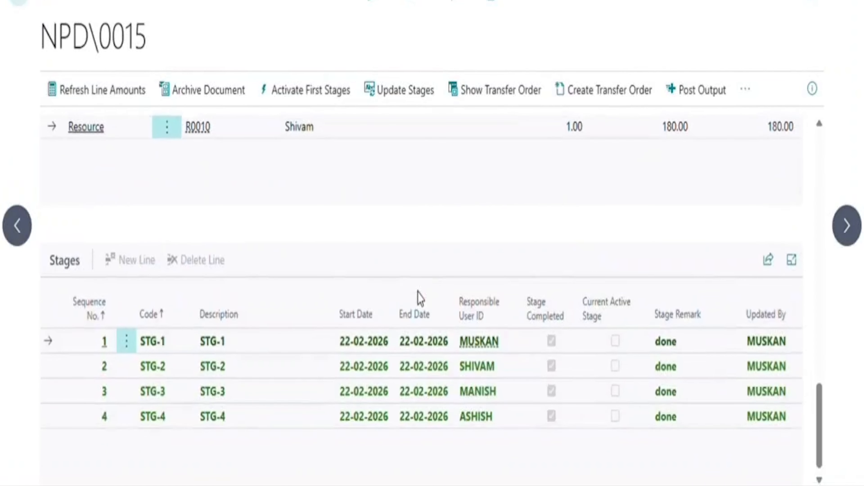
scroll(419, 297, "up", 7)
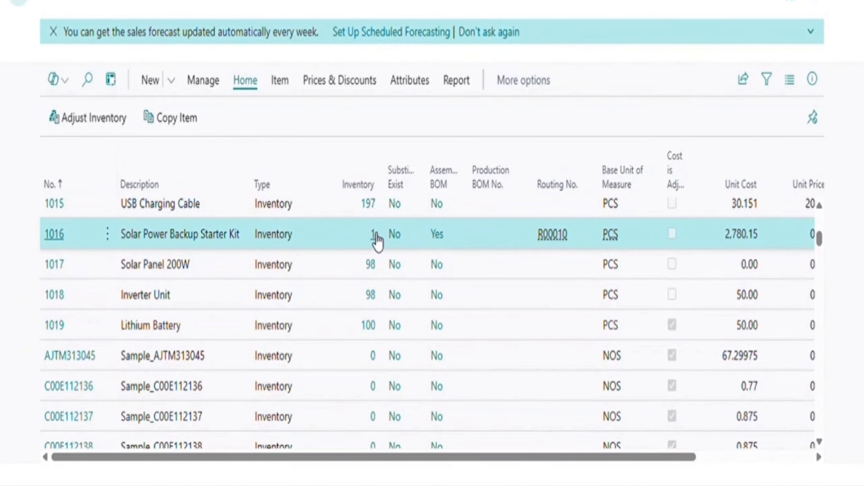
left_click(373, 234)
scroll(589, 322, "right", 6)
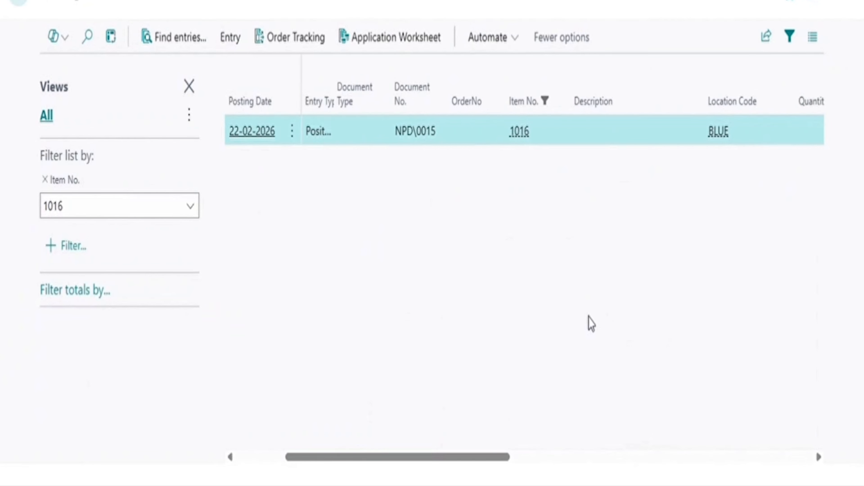
scroll(591, 324, "left", 4)
scroll(591, 323, "right", 4)
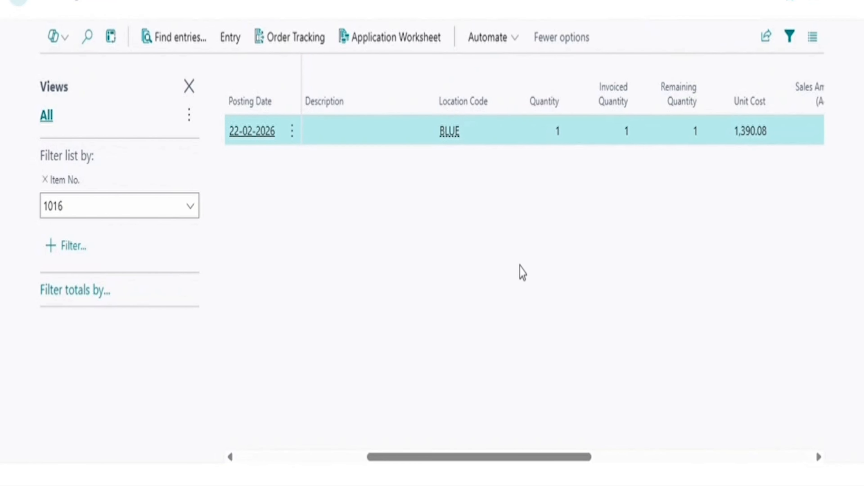
scroll(523, 273, "right", 2)
scroll(522, 272, "right", 2)
scroll(575, 286, "left", 6)
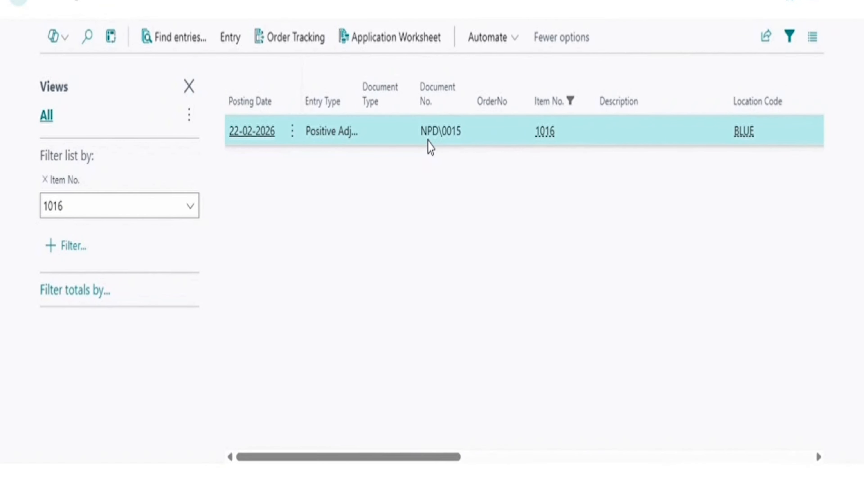
scroll(576, 226, "right", 1)
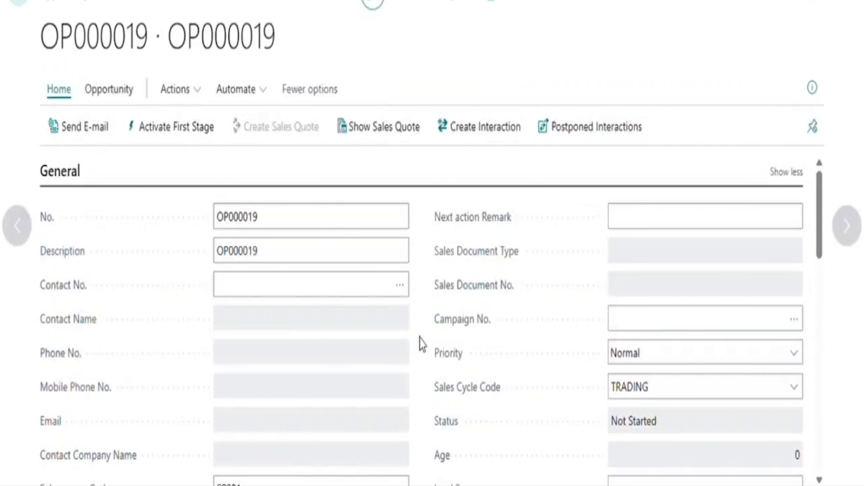
Activate the first sales cycle stage of opportunity OP000019.
scroll(422, 344, "down", 4)
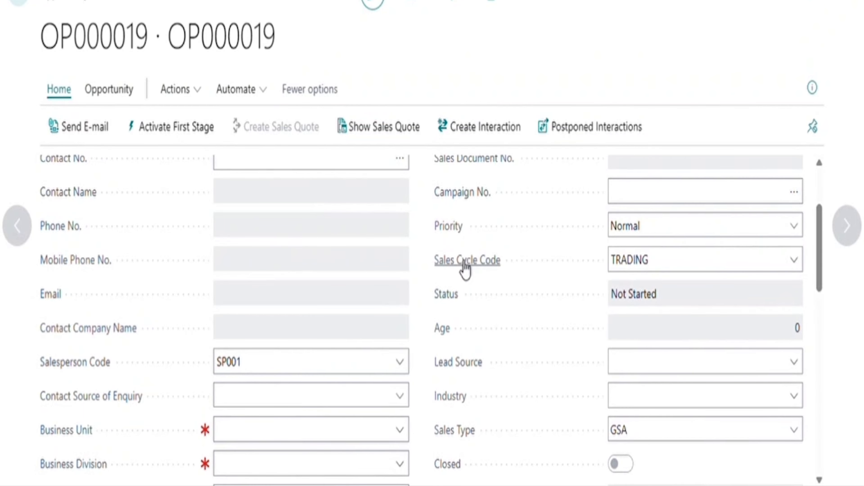
scroll(670, 274, "down", 4)
scroll(669, 274, "down", 4)
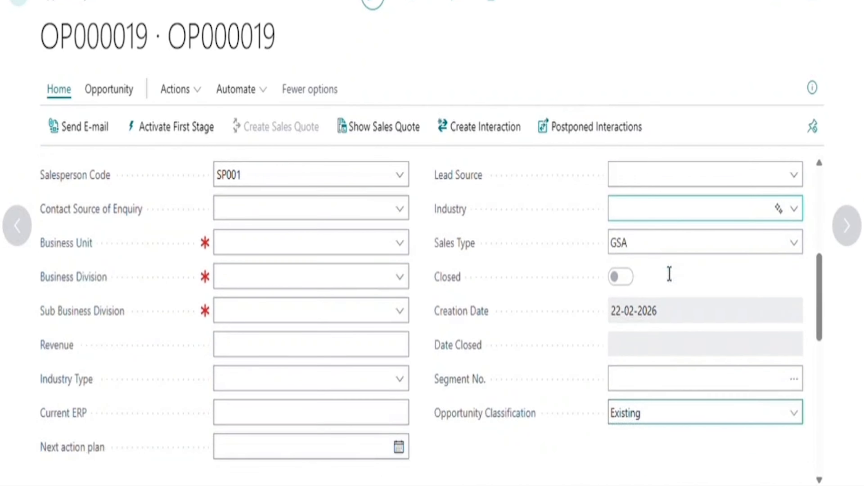
mouse_move(541, 318)
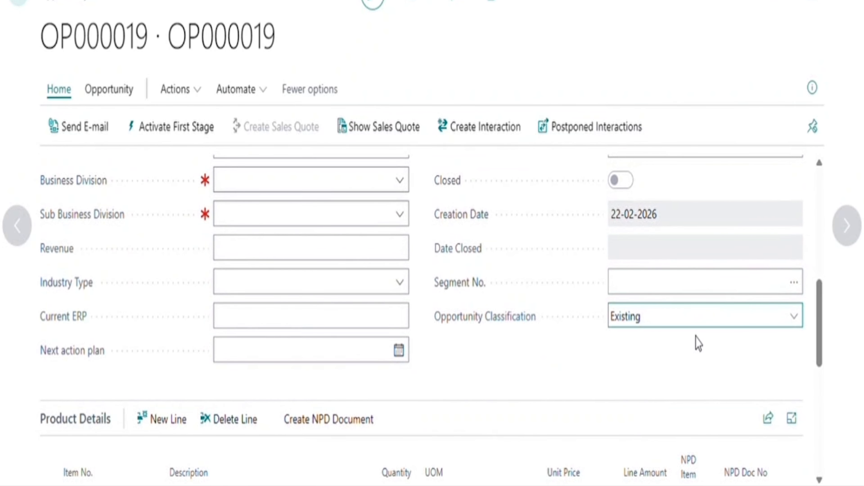
scroll(697, 343, "down", 4)
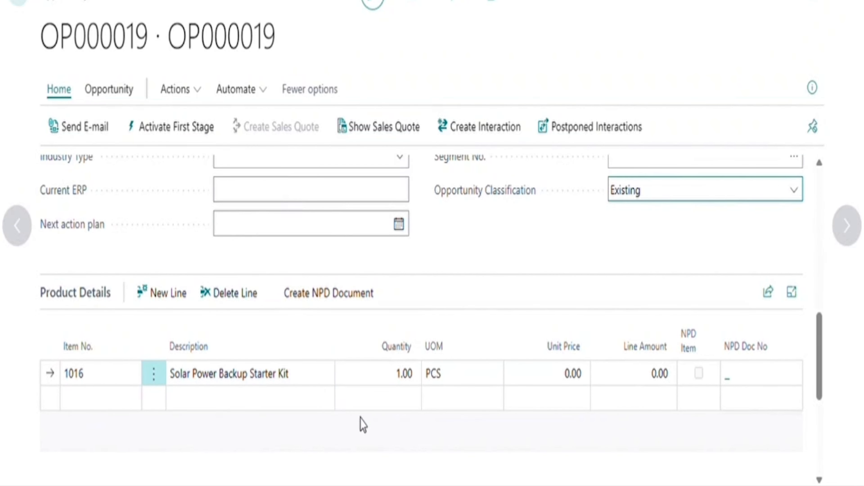
scroll(366, 419, "down", 2)
scroll(387, 335, "down", 5)
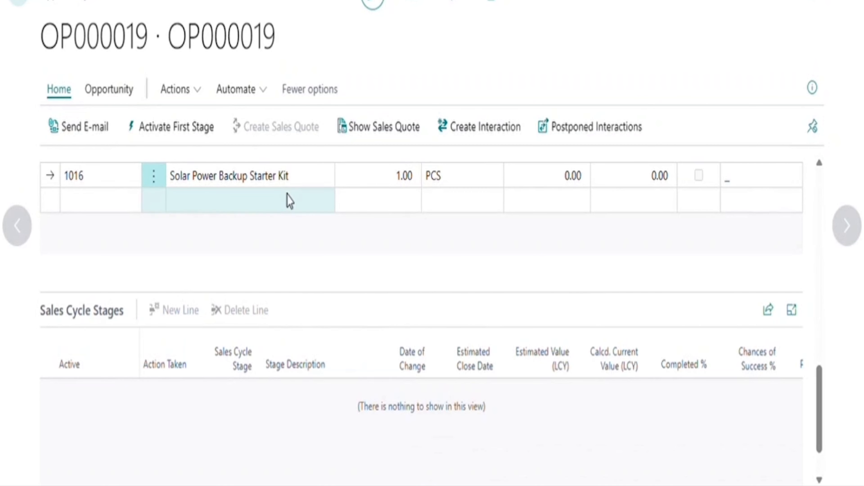
left_click(188, 138)
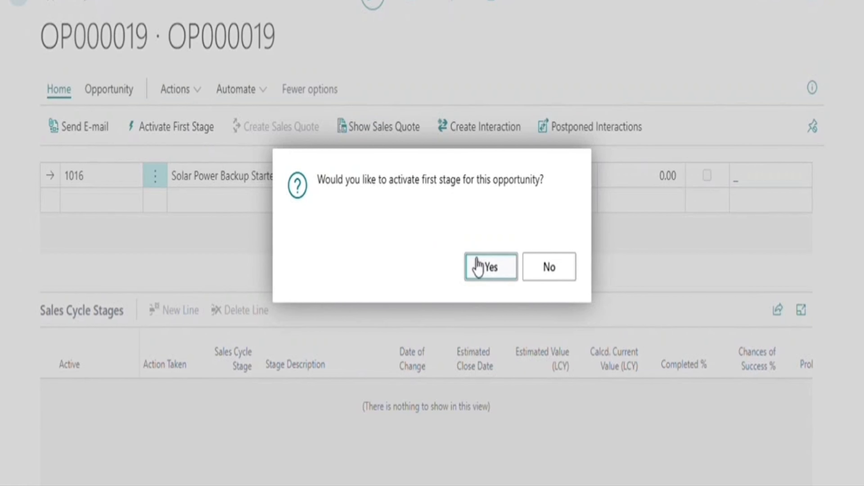
left_click(496, 272)
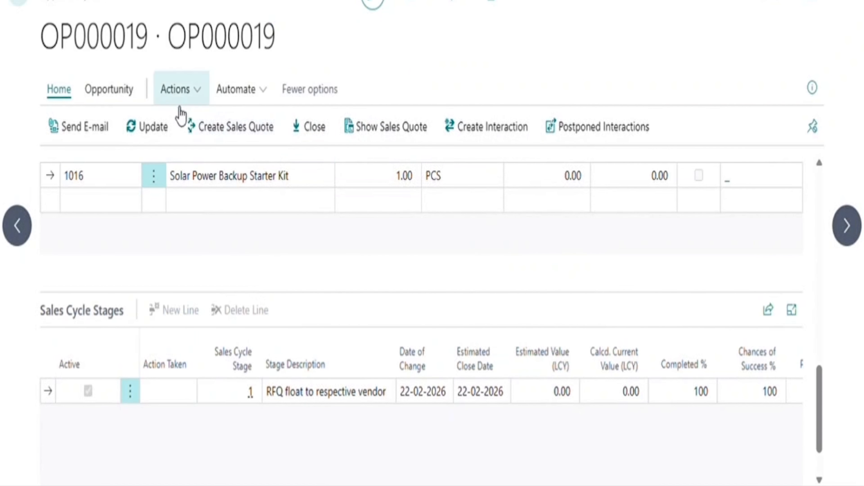
Advance OP000019 to Quote approval with estimated sales value 1 and remark 'done'.
left_click(147, 140)
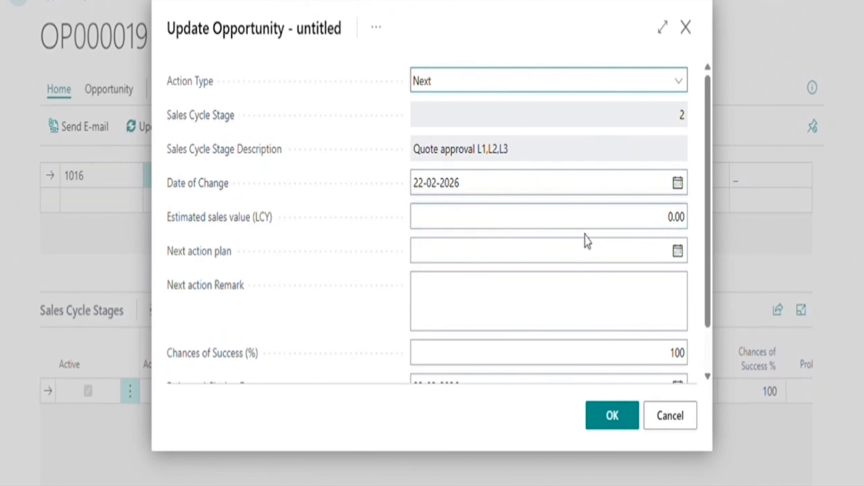
left_click(595, 221)
type("1")
key("Tab")
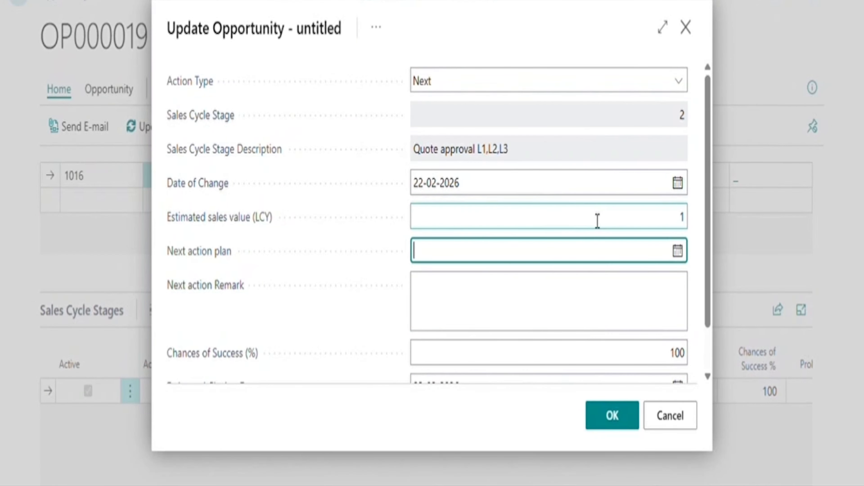
key("Tab")
type("done")
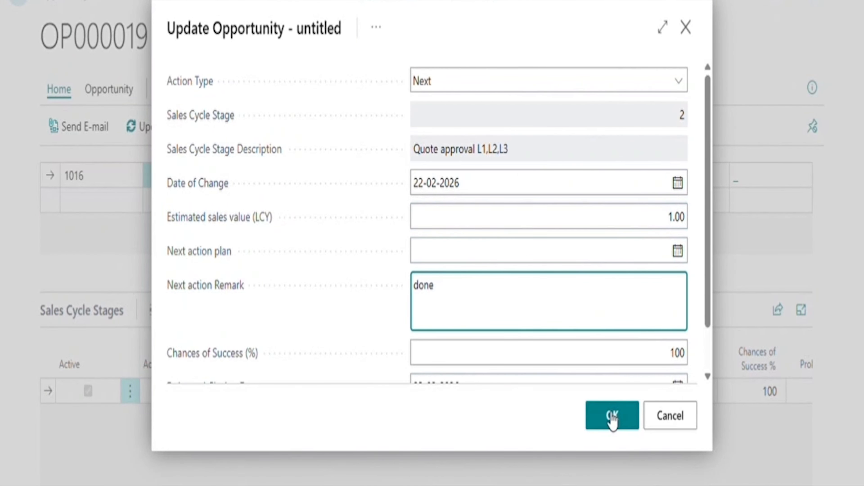
left_click(612, 417)
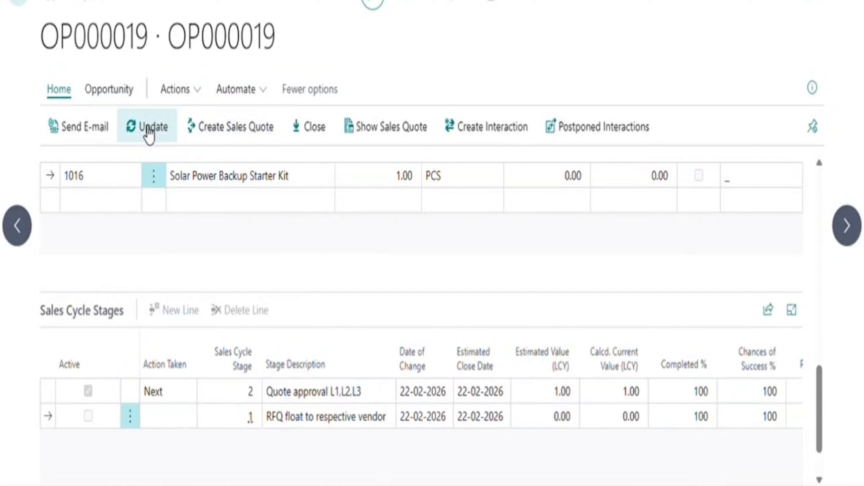
Advance OP000019 again to stage 3, Create NPD, with a short remark.
left_click(148, 133)
left_click(517, 319)
type("done")
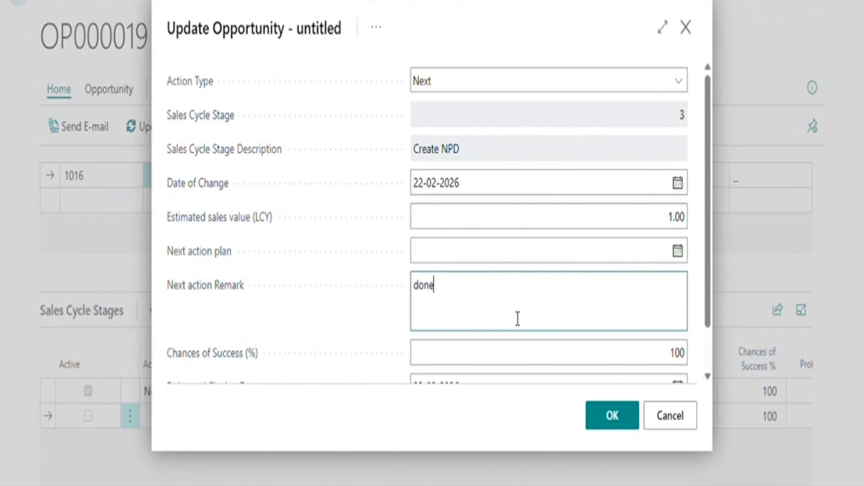
left_click(611, 418)
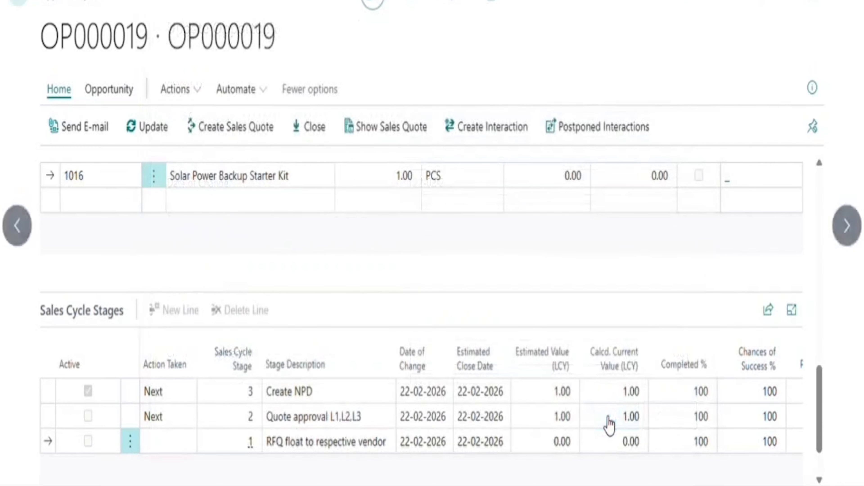
Create an NPD document from opportunity OP000019 and confirm its creation.
scroll(507, 303, "up", 4)
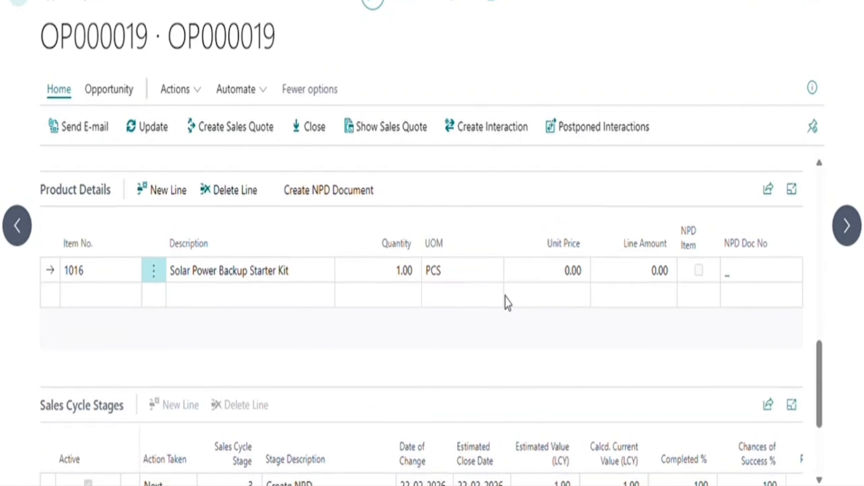
left_click(354, 222)
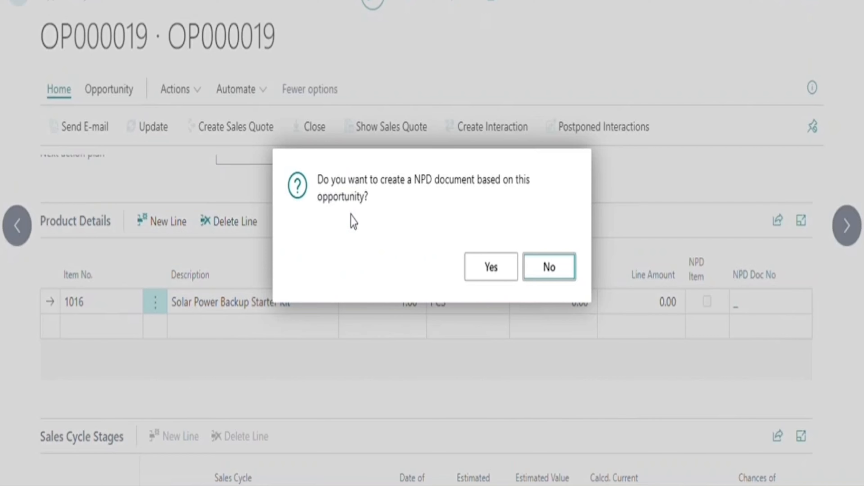
left_click(502, 272)
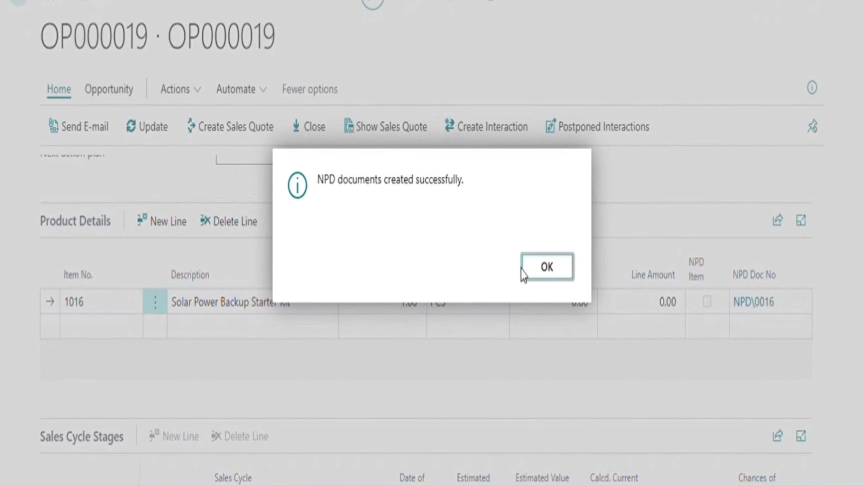
left_click(552, 270)
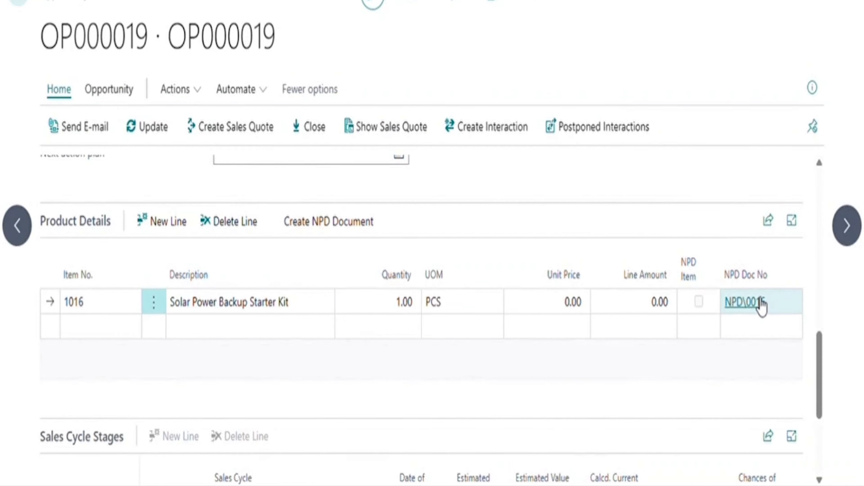
Open NPD\0016 and review item 1016 with components 1017, 1018 and 1019.
left_click(760, 302)
scroll(388, 273, "down", 10)
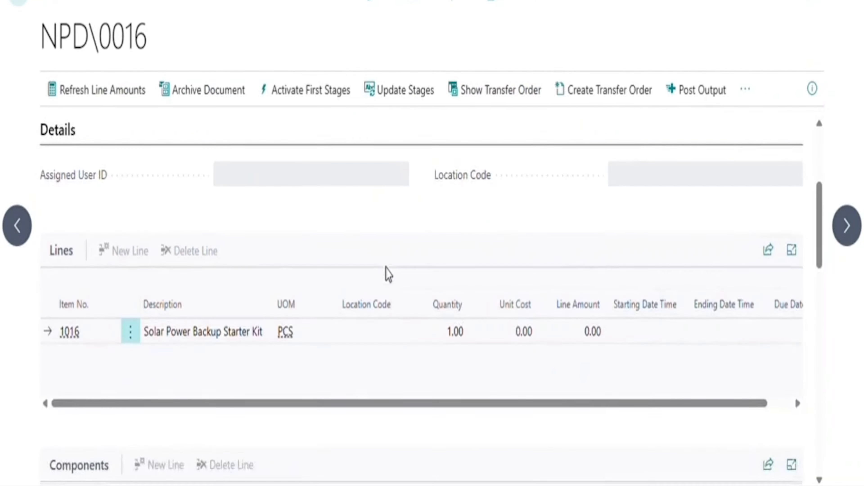
scroll(454, 267, "up", 10)
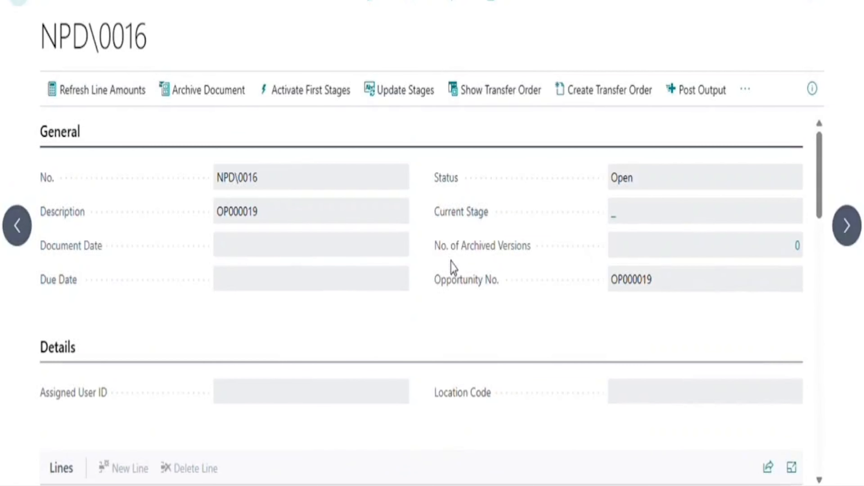
scroll(397, 318, "down", 10)
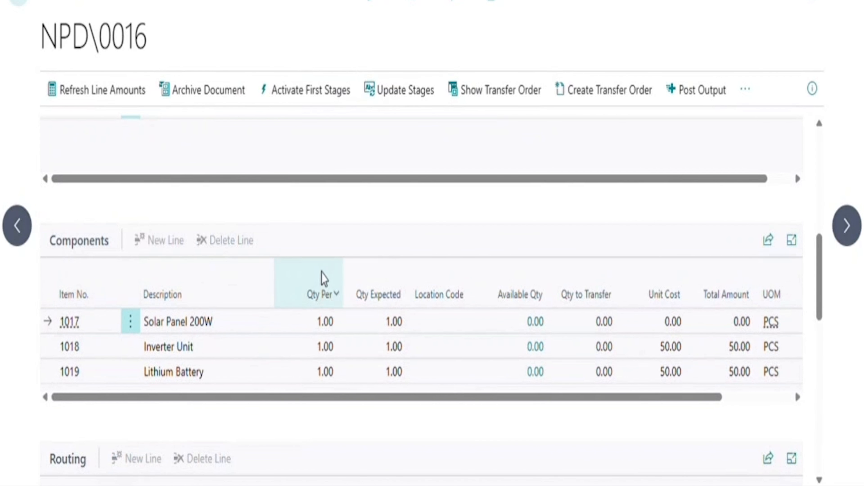
scroll(345, 269, "up", 3)
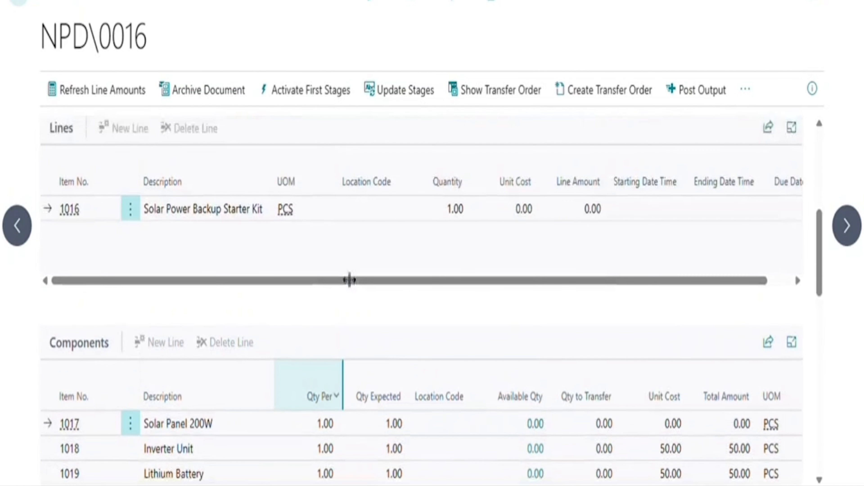
scroll(378, 302, "down", 5)
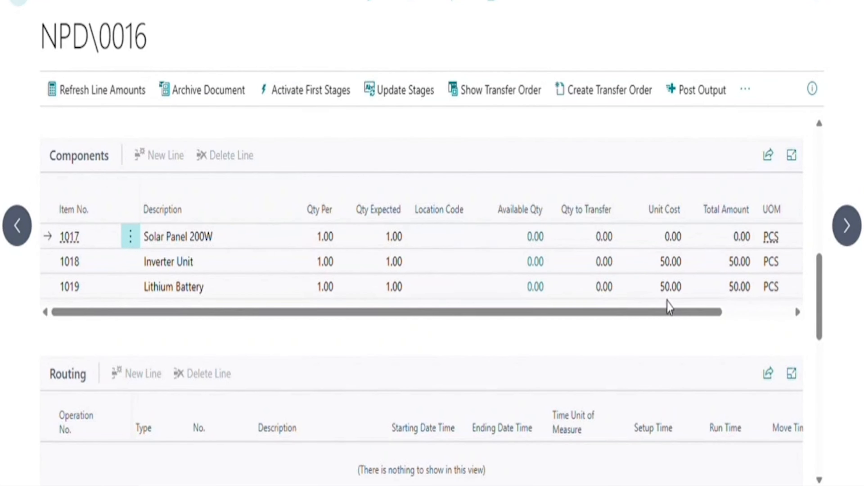
scroll(549, 350, "down", 3)
scroll(550, 350, "down", 9)
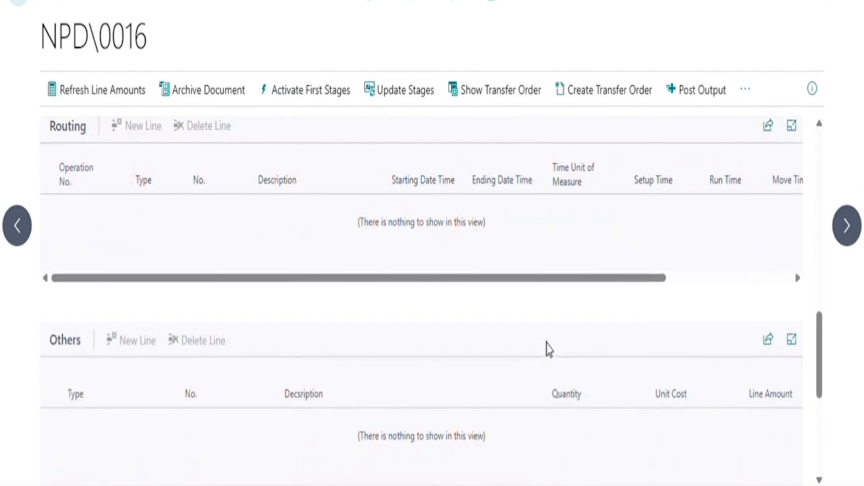
scroll(549, 349, "up", 6)
scroll(549, 350, "up", 8)
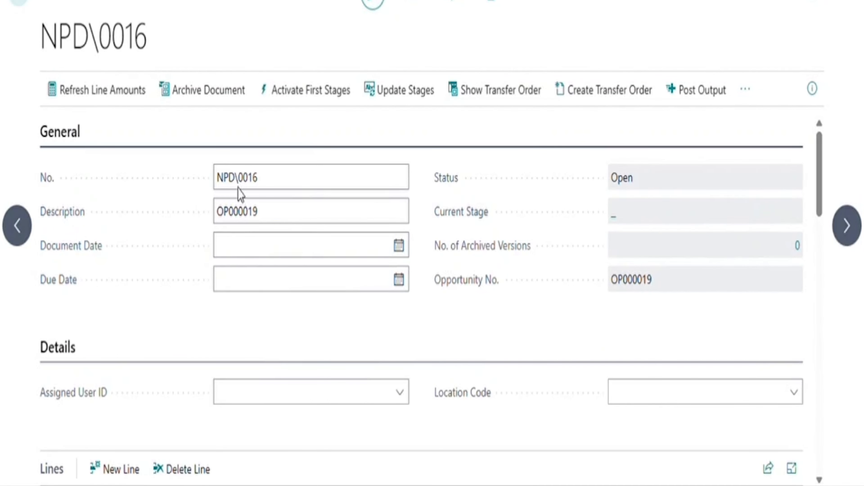
Set today's document date, assign the user, and apply location BLUE to all lines.
left_click(271, 252)
type("t")
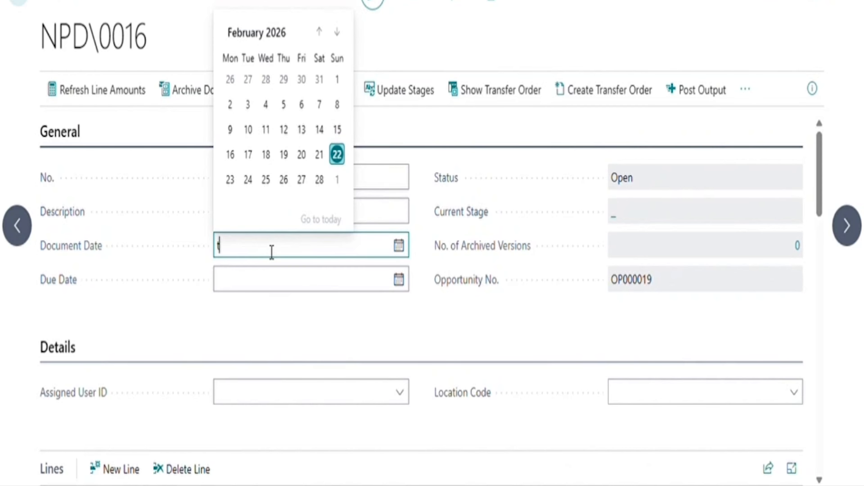
key("Tab")
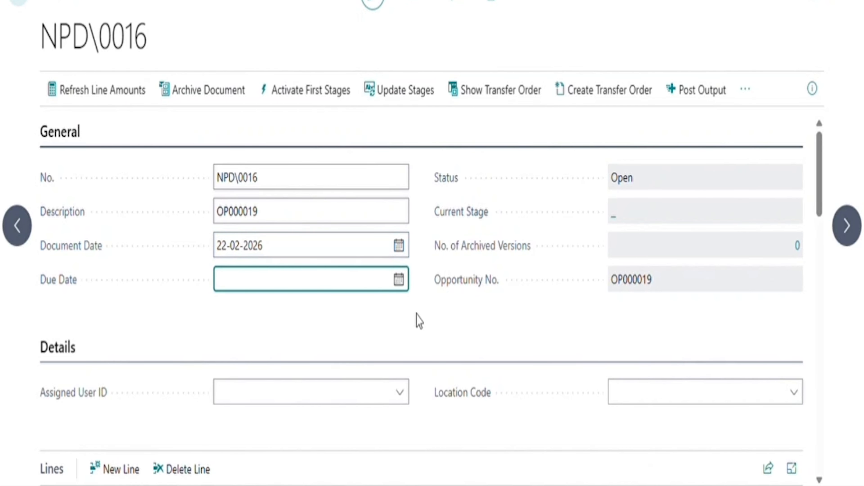
scroll(419, 320, "down", 3)
left_click(355, 291)
type("muskan")
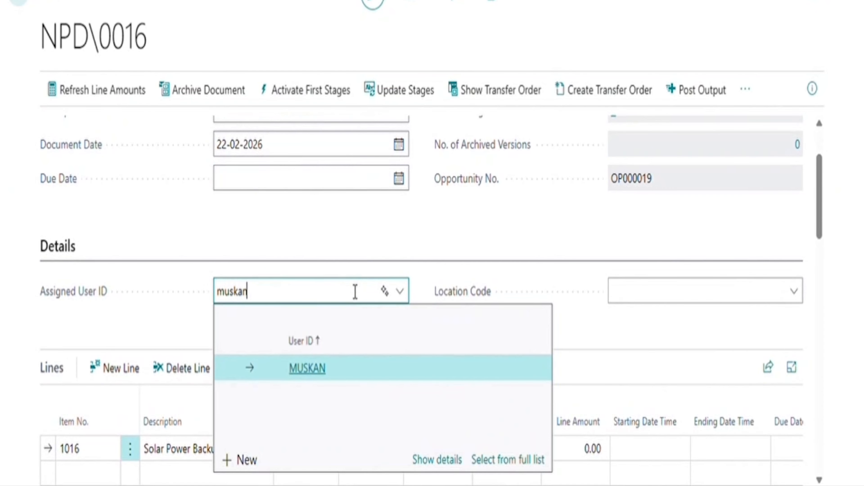
key("Tab")
type("b")
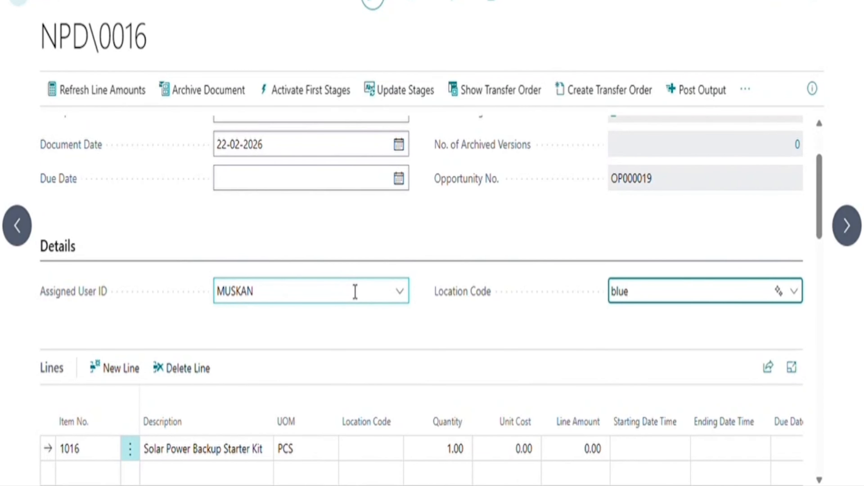
type("lue")
key("Tab")
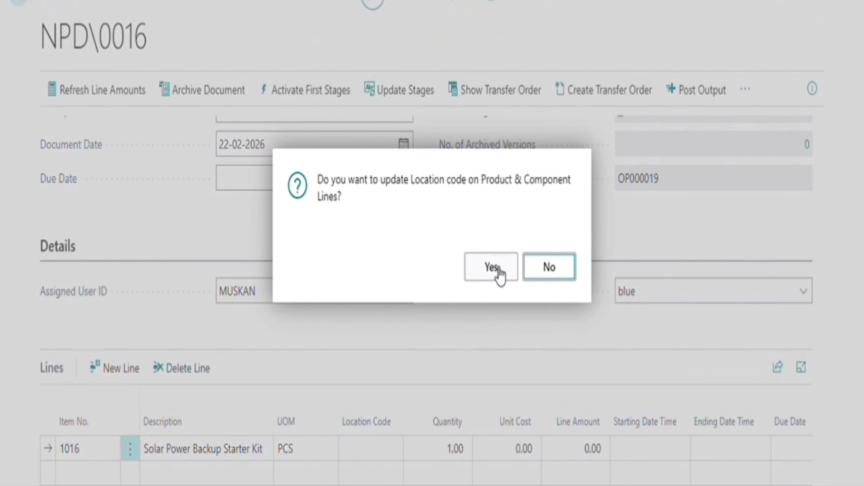
left_click(492, 267)
Give component 1017 Solar Panel 200W a unit cost of 100.00.
scroll(367, 343, "down", 8)
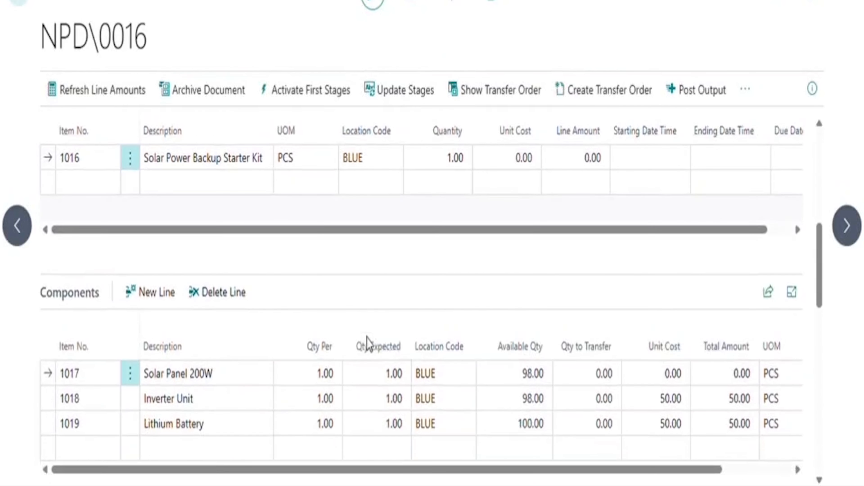
scroll(367, 344, "down", 5)
left_click(667, 235)
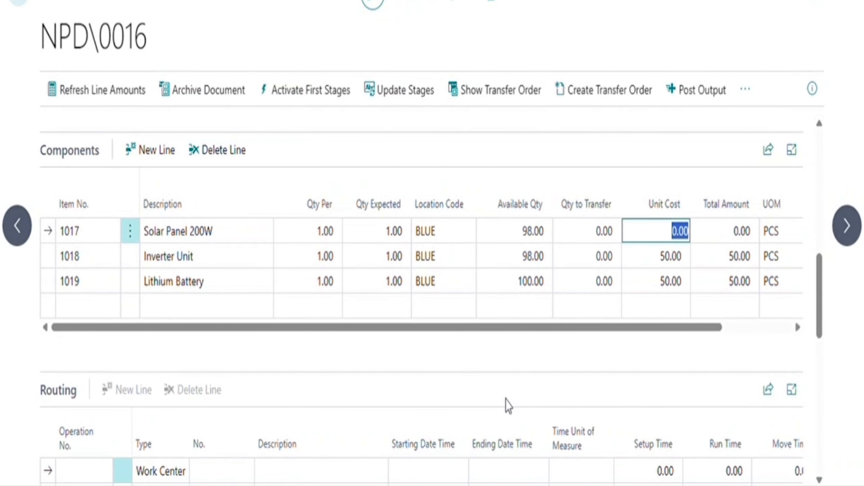
type("100")
key("Tab")
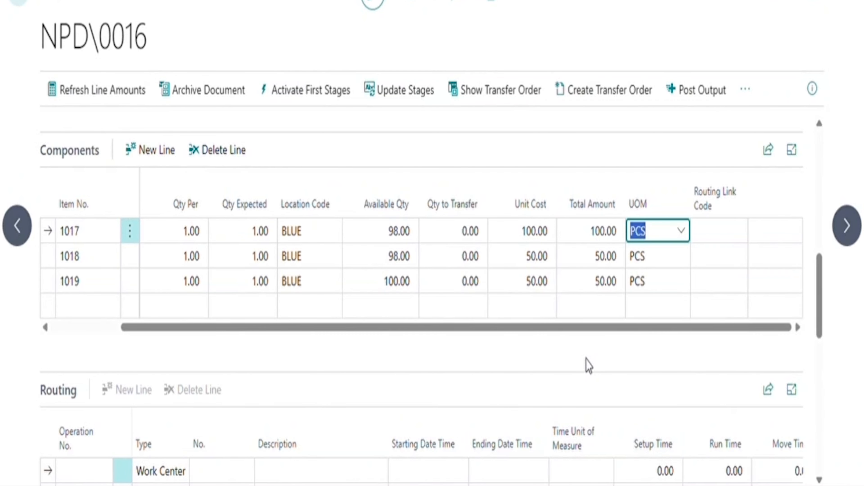
scroll(587, 362, "down", 5)
left_click(82, 298)
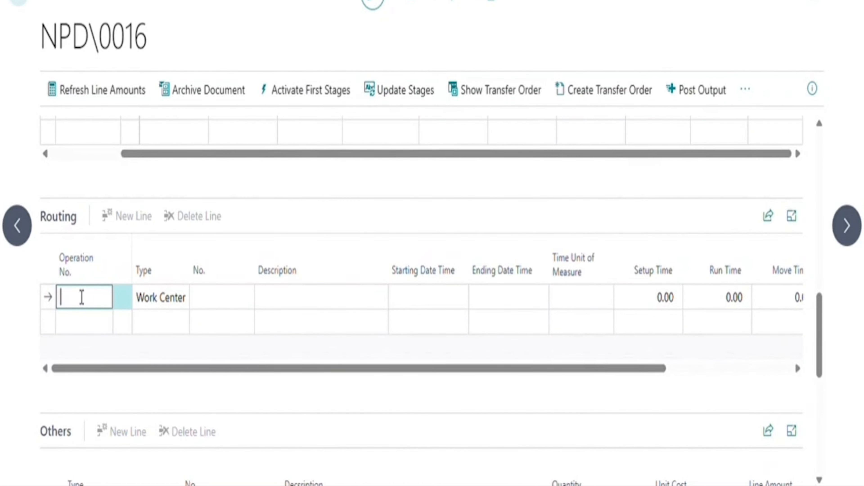
Add routing operation 10 at W00010 Assembly: today's dates, HOUR, setup 5, run 10, move 10.
key("Tab")
key("Tab")
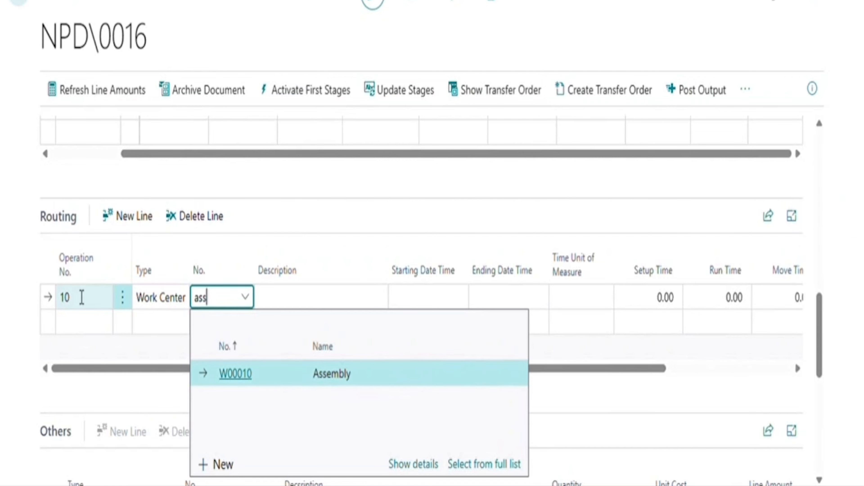
key("Tab")
type("t")
key("Tab")
type("t")
key("Tab")
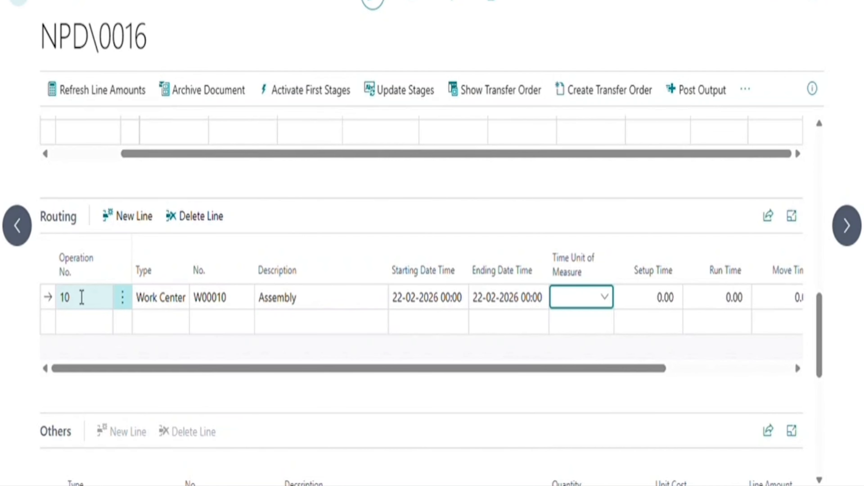
key("Tab")
type("5")
key("Tab")
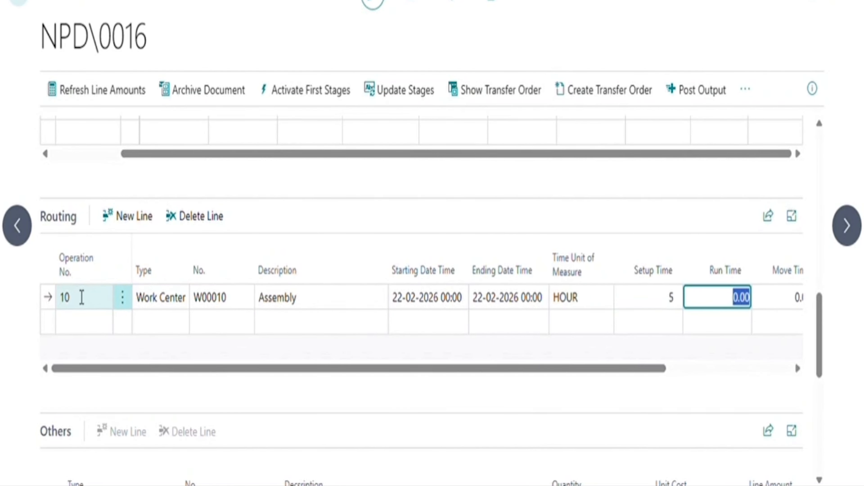
type("10")
key("Tab")
type("10")
key("Return")
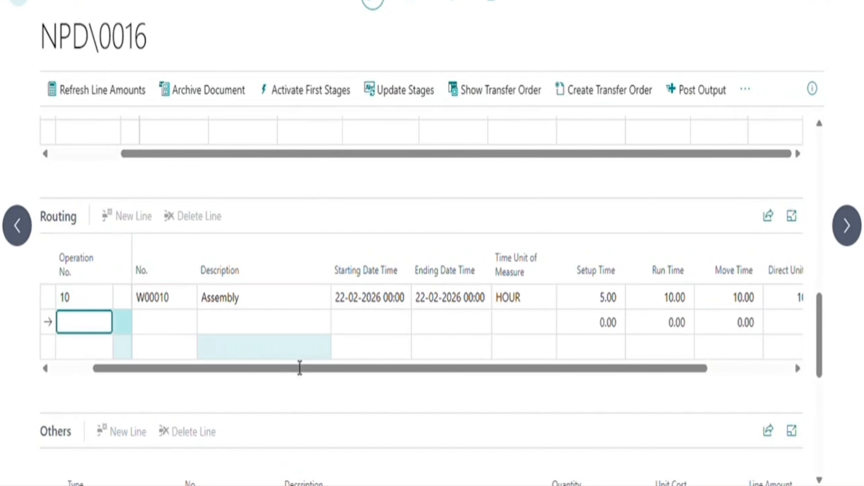
Add resource R0010 with quantity 1 and unit cost 150.00.
scroll(299, 367, "down", 3)
left_click(234, 328)
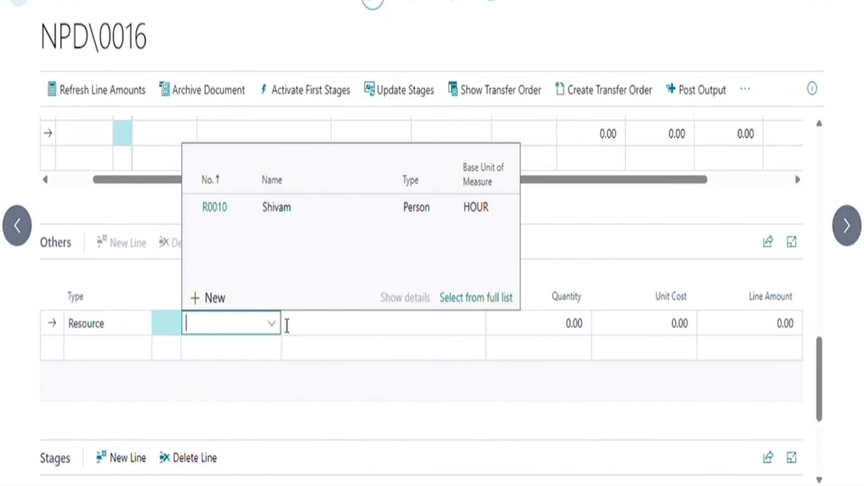
left_click(302, 206)
key("Tab")
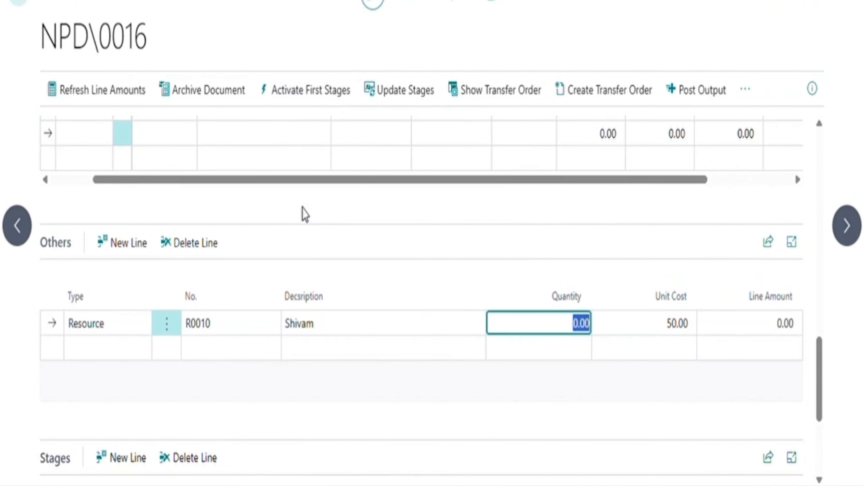
type("1")
key("Tab")
type("15")
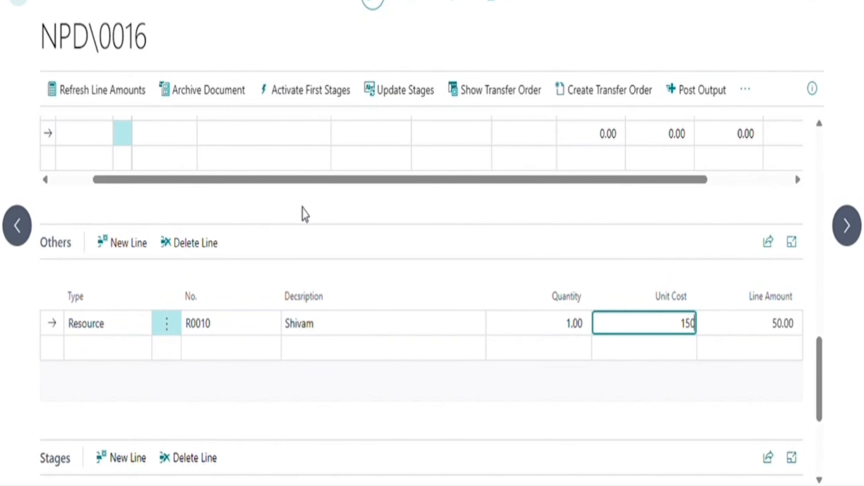
key("Tab")
scroll(382, 251, "down", 5)
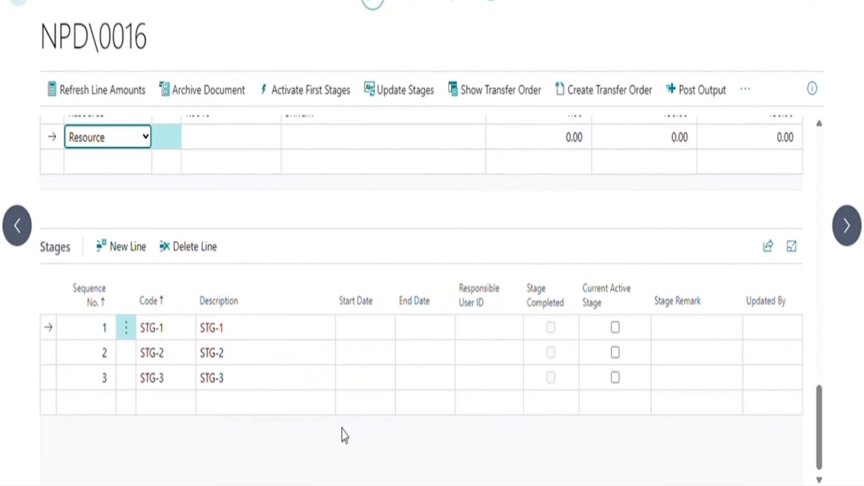
Give STG-1 dates 22-02-2026, responsible and updated-by users, remark 'done', and mark it active.
left_click(358, 338)
type("t")
key("Tab")
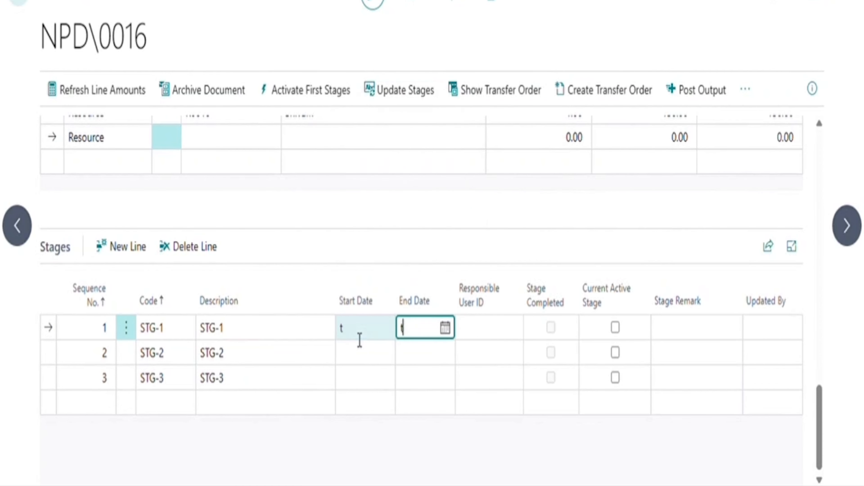
type("t")
key("Tab")
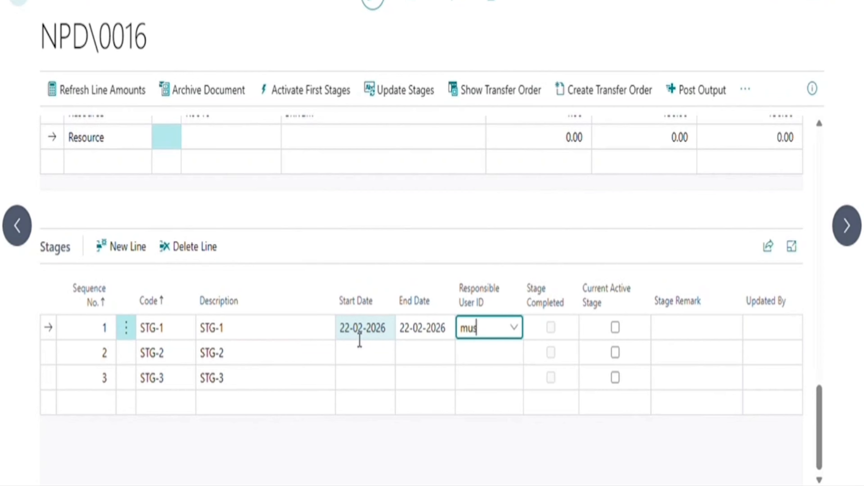
type("mus")
key("Tab")
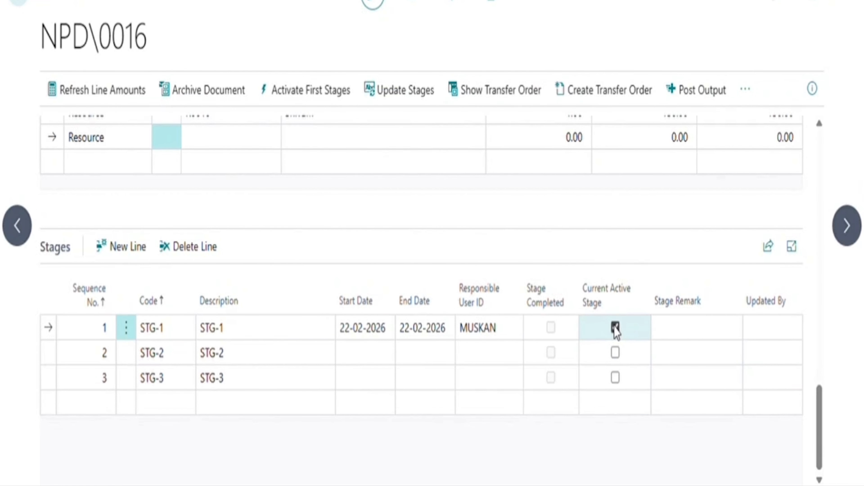
left_click(681, 334)
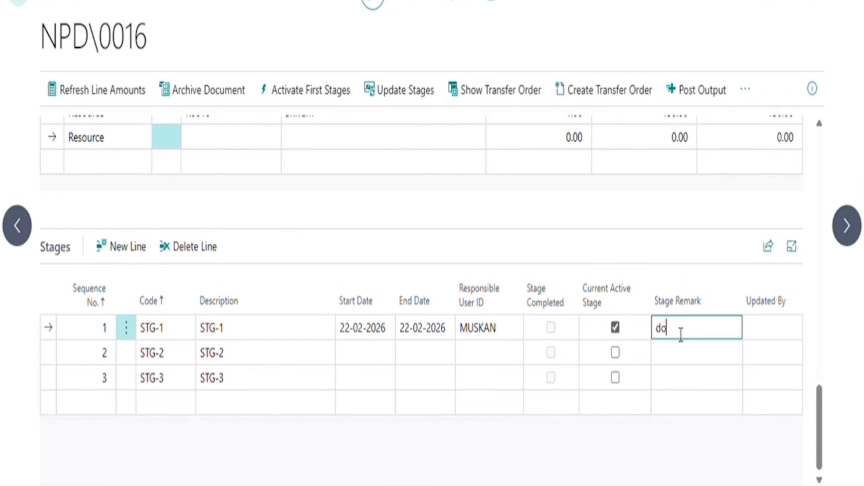
type("ne")
key("Tab")
type("muskan")
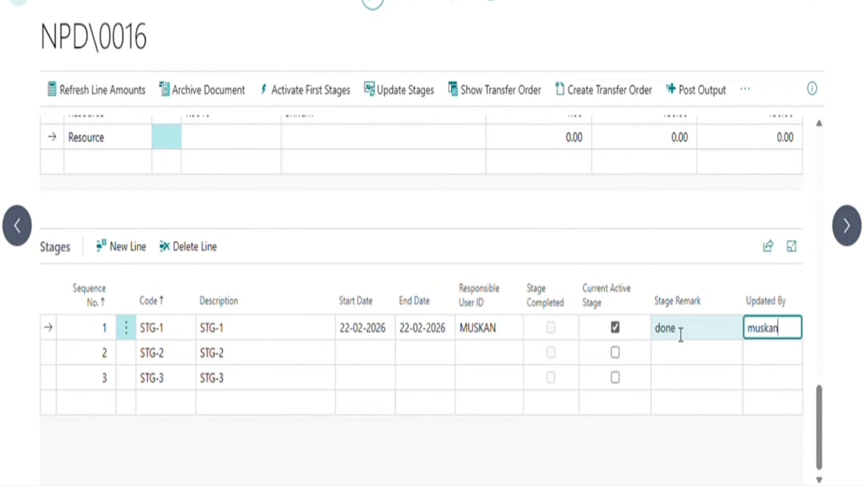
key("Return")
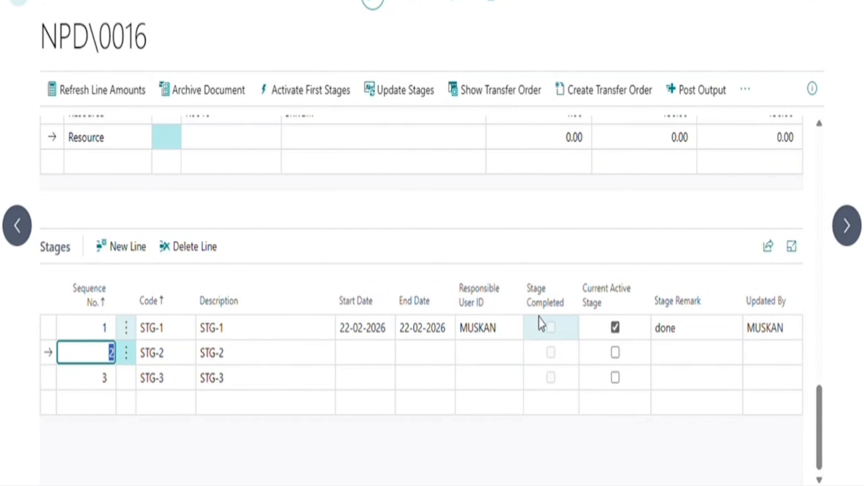
left_click(46, 337)
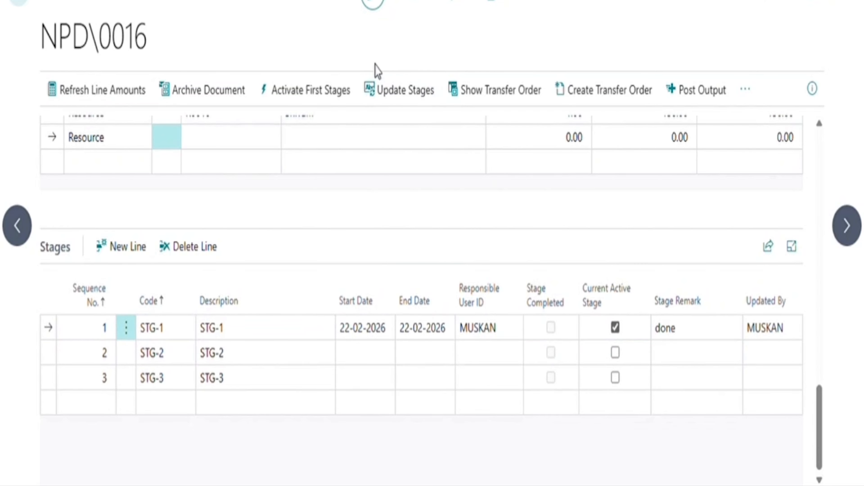
Run Update Stages to complete STG-1 through STG-3, each with remark 'done'.
left_click(394, 94)
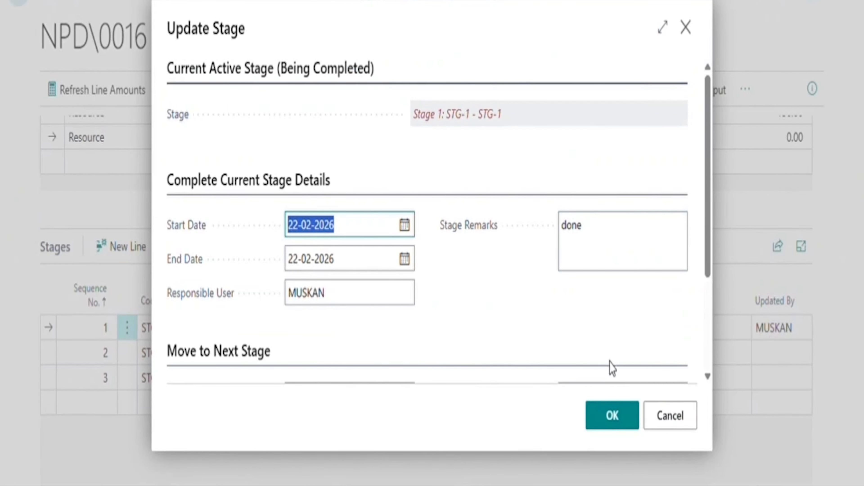
left_click(612, 417)
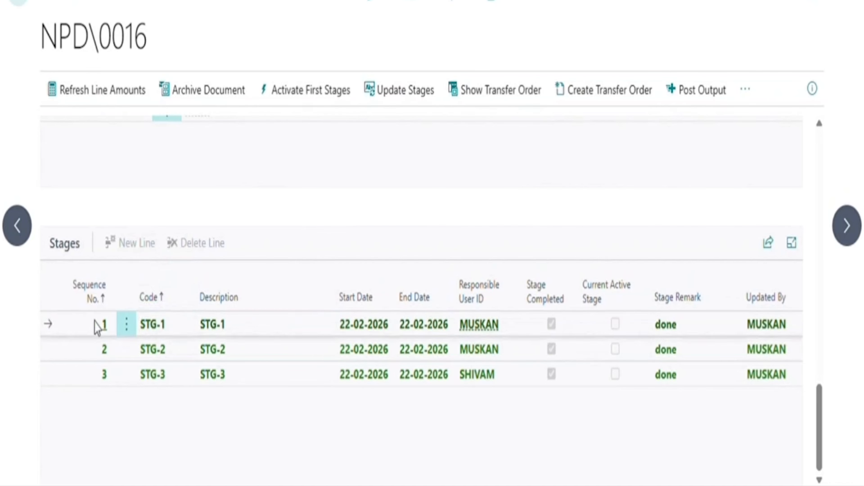
scroll(548, 209, "up", 10)
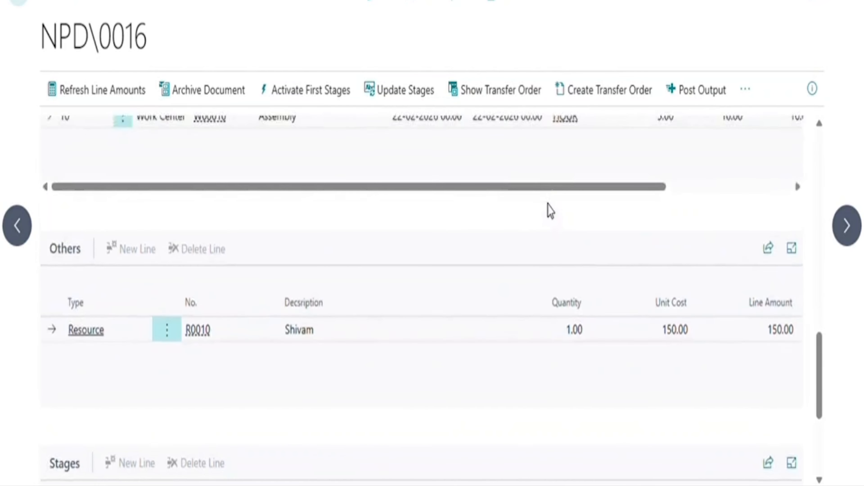
scroll(548, 208, "up", 10)
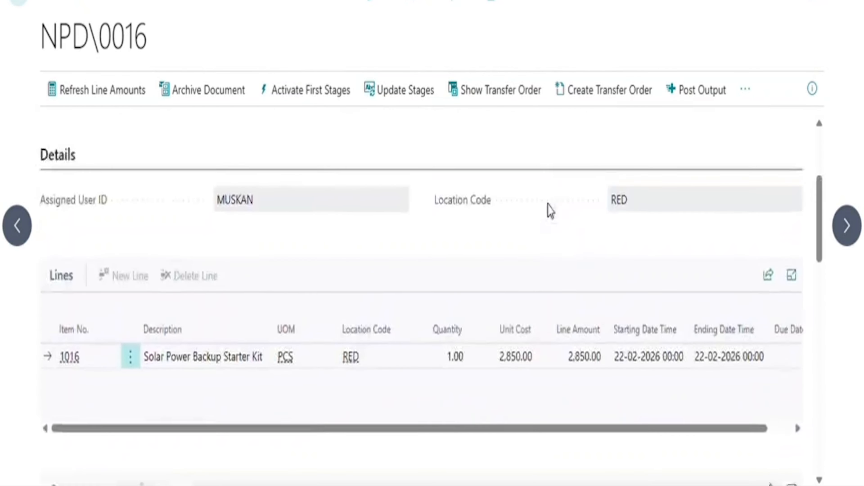
Release NPD\0016 and return to the sales role centre home page.
left_click(746, 97)
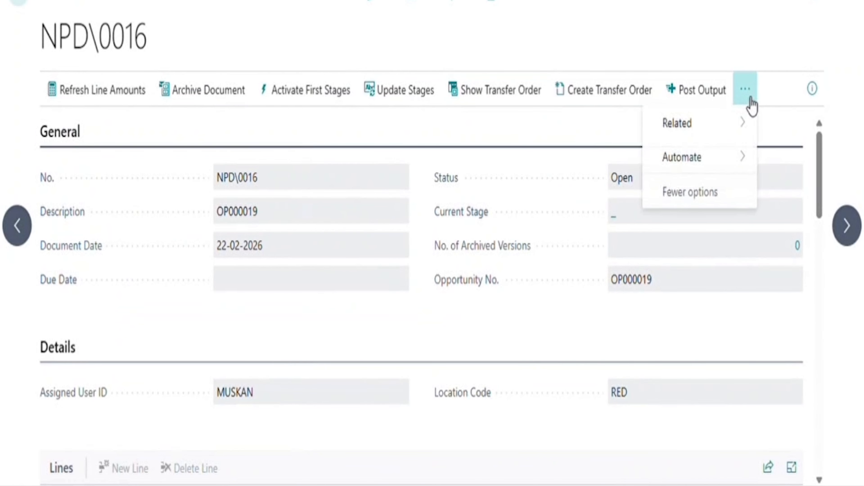
mouse_move(721, 119)
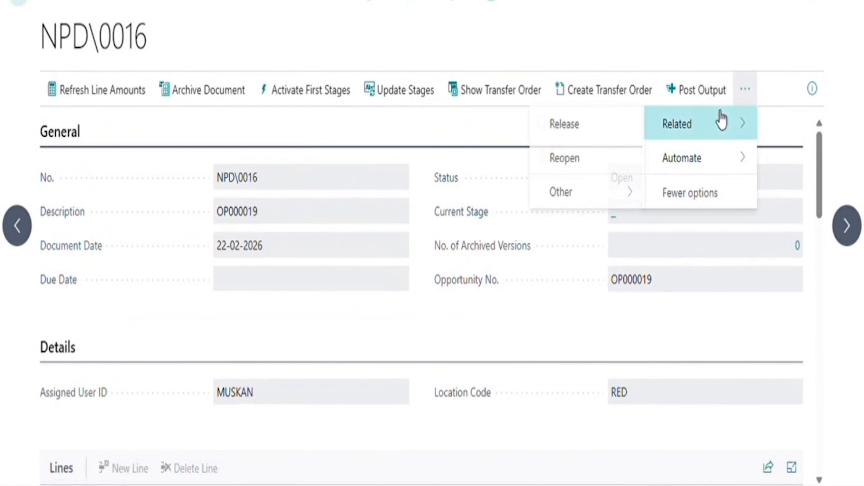
left_click(612, 124)
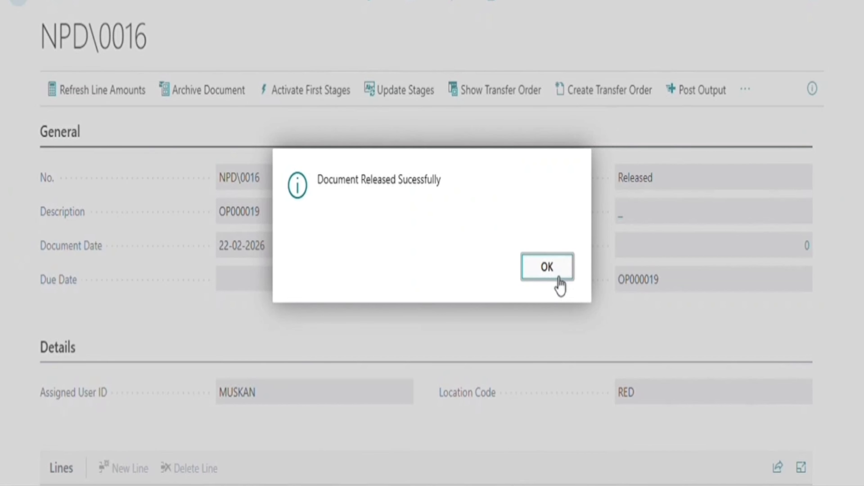
left_click(558, 268)
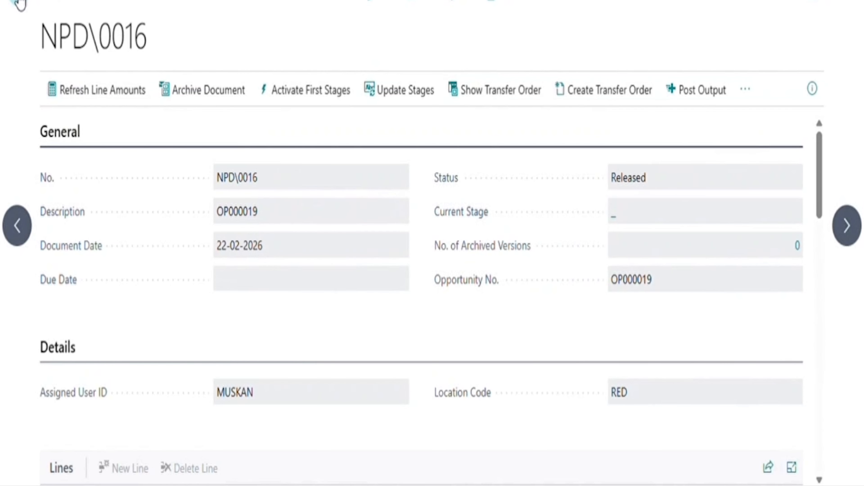
left_click(17, 3)
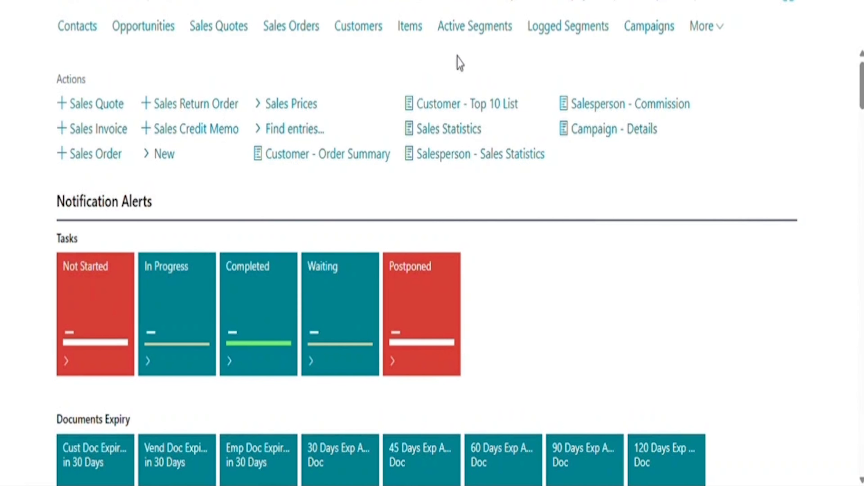
Reopen NPD\0016 through Opportunities, OP000019, and its product line's NPD Doc No link.
key("alt+q")
type("op")
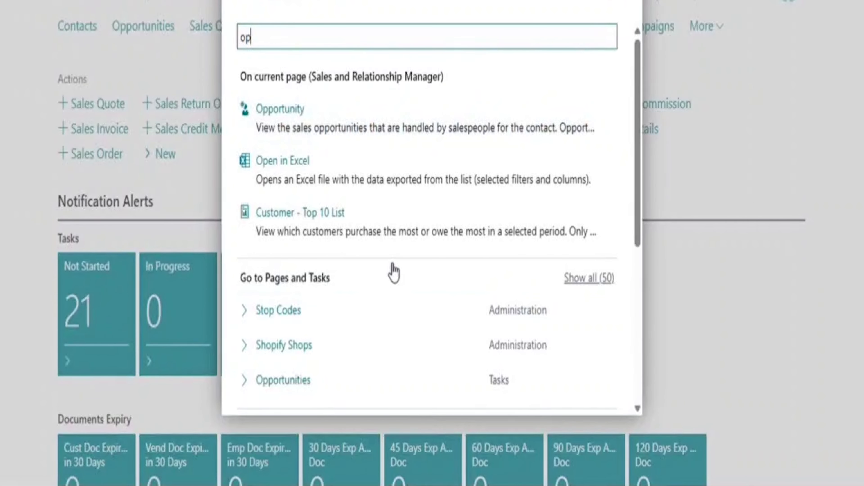
type("p")
left_click(328, 208)
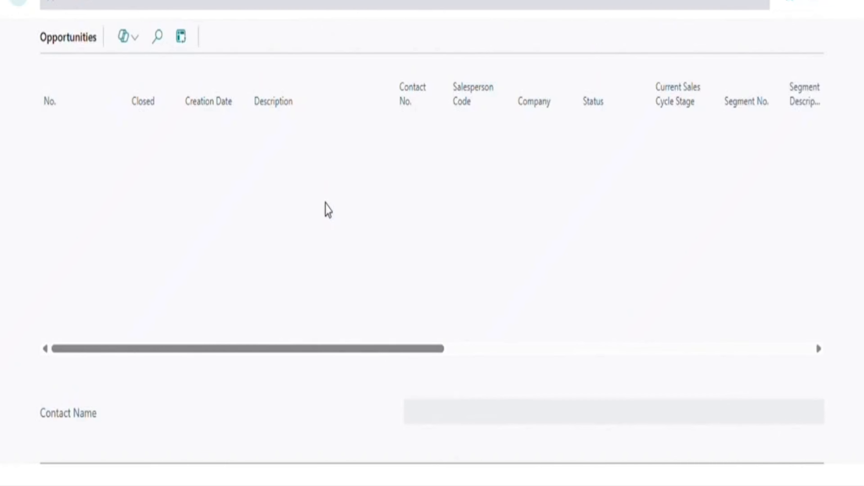
scroll(394, 323, "down", 5)
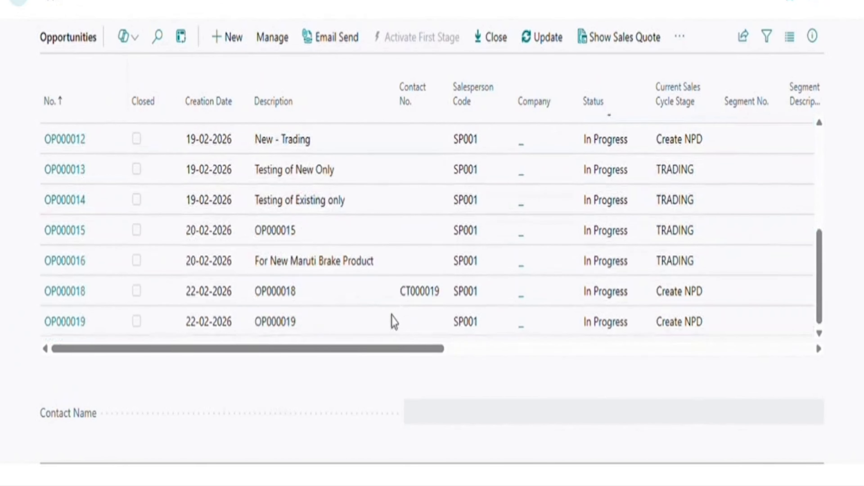
left_click(75, 323)
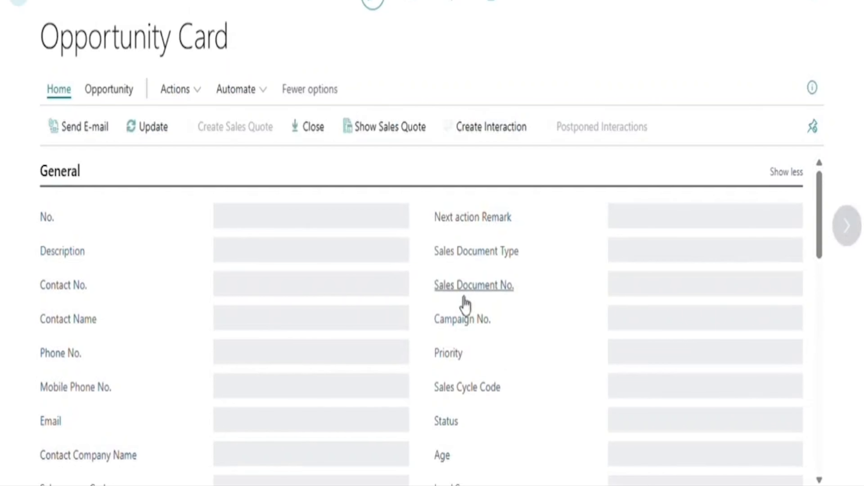
scroll(430, 351, "down", 10)
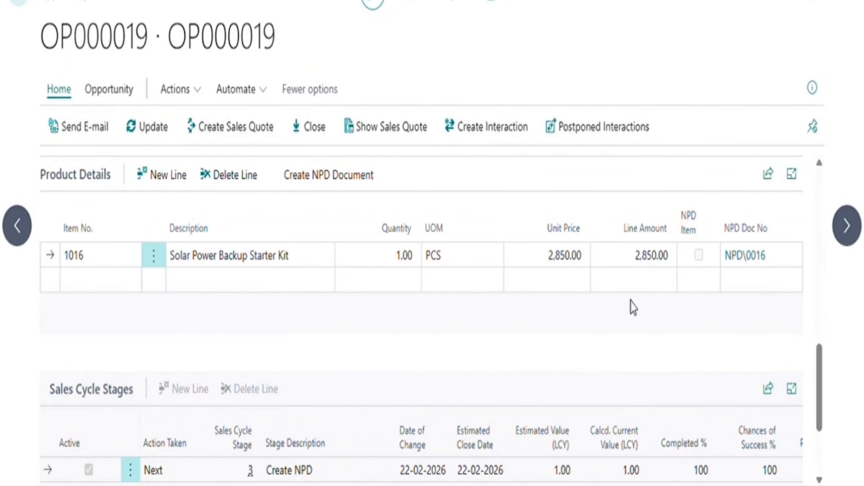
scroll(633, 306, "up", 1)
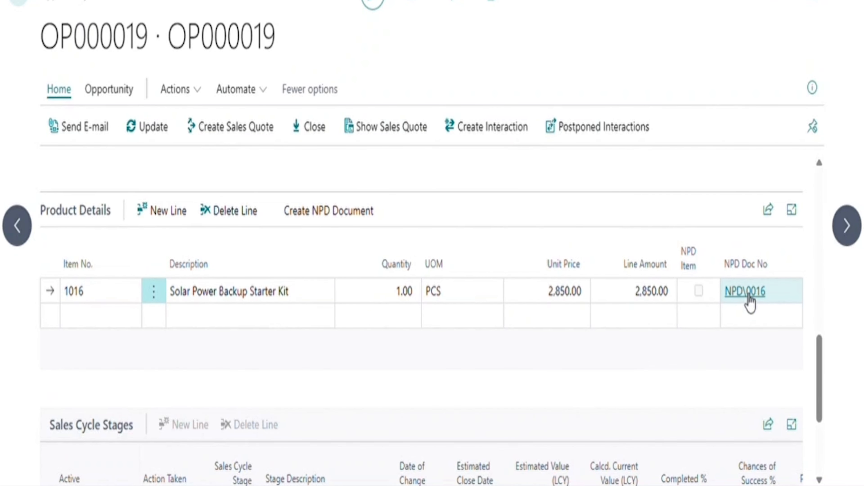
left_click(745, 292)
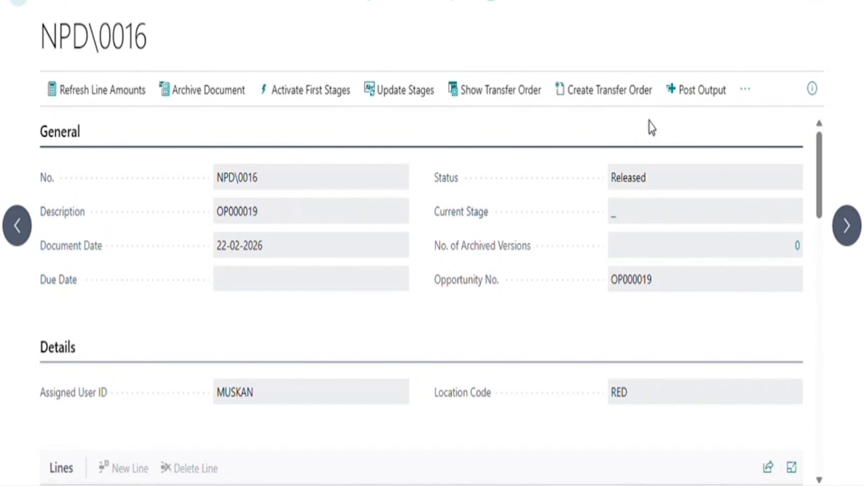
scroll(599, 130, "down", 1)
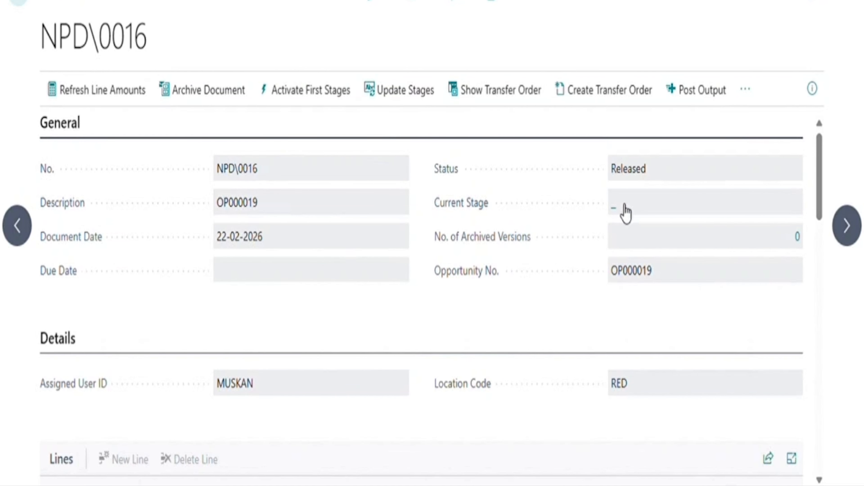
Open Inventory Setup and confirm the NPD Transfer Location is BLUE.
key("alt+q")
type("inve")
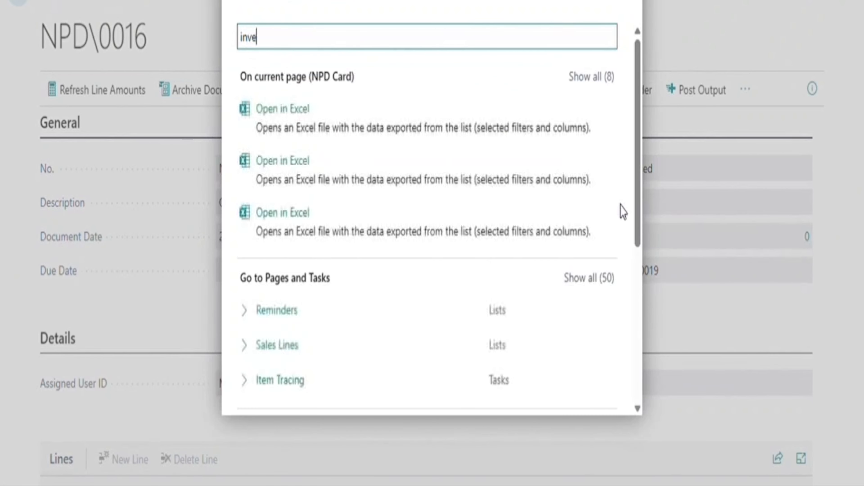
type("nt")
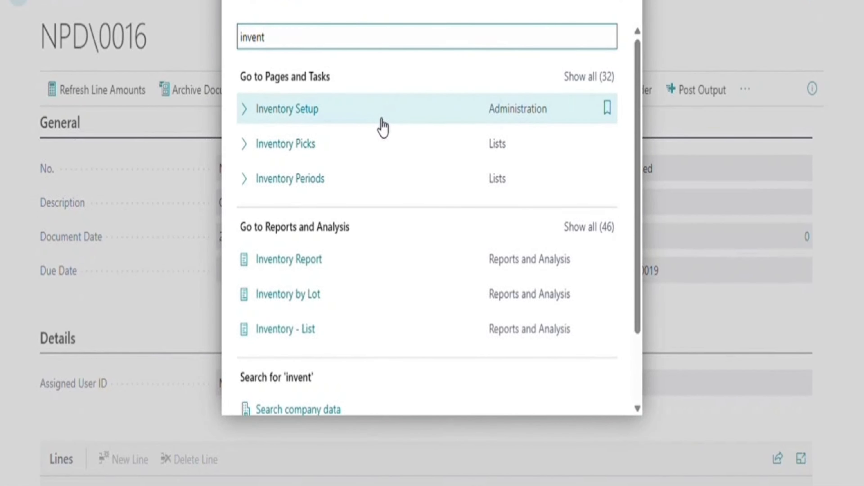
left_click(378, 125)
scroll(380, 332, "down", 5)
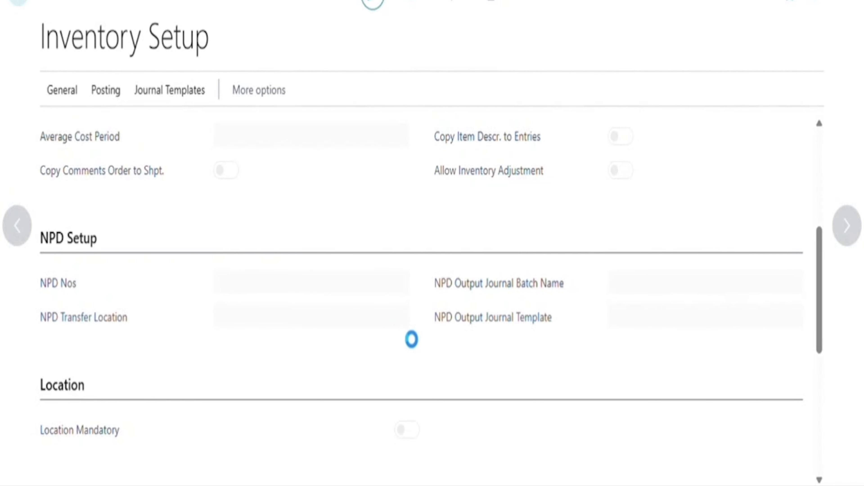
scroll(401, 327, "down", 3)
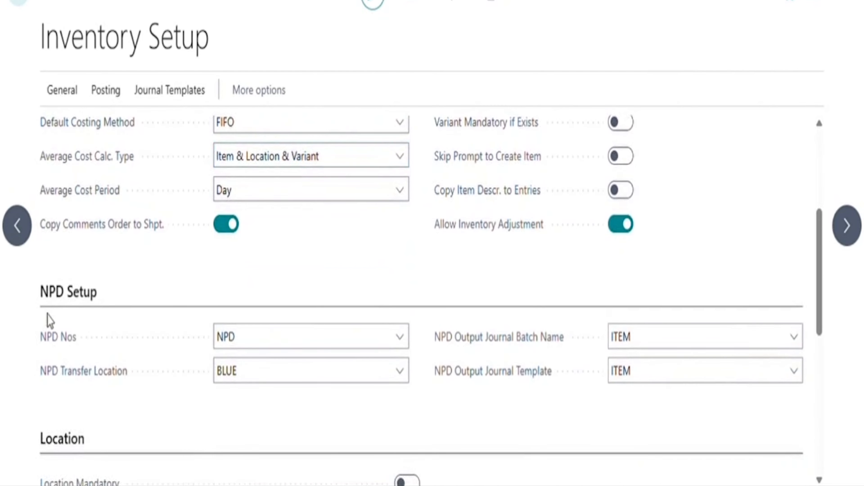
scroll(430, 253, "down", 2)
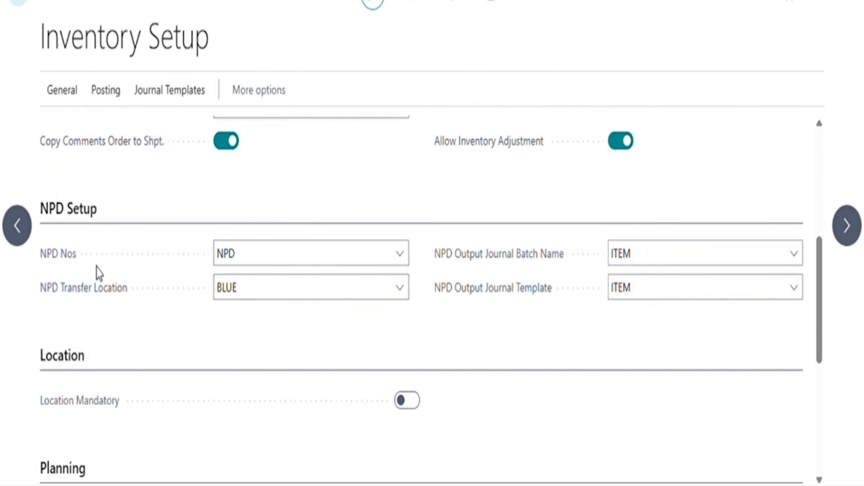
mouse_move(111, 301)
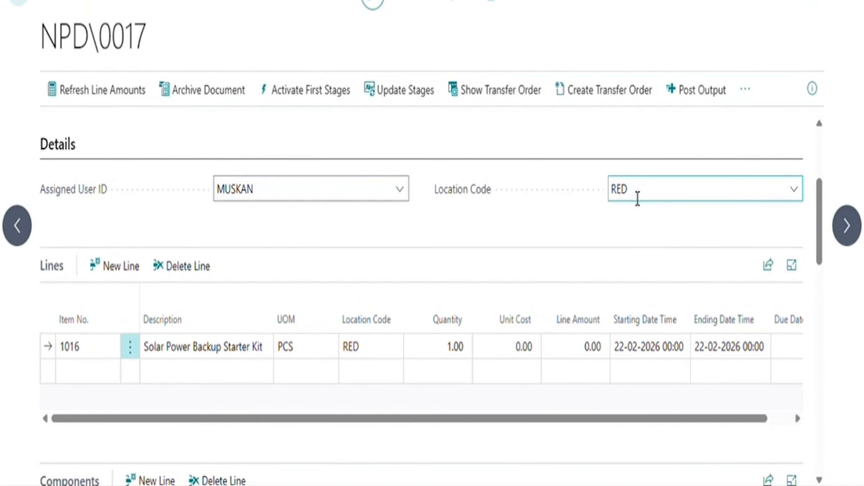
Check Solar Panel 200W's available quantity among NPD\0017's component lines.
scroll(636, 197, "down", 4)
scroll(391, 284, "down", 1)
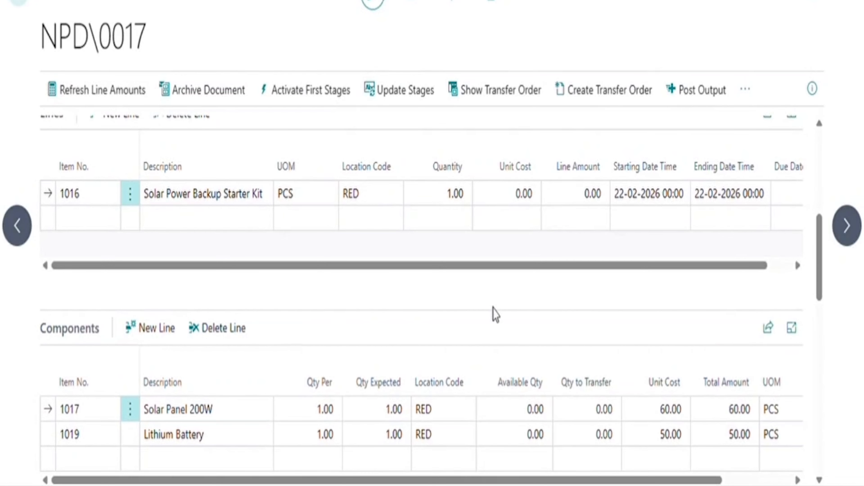
scroll(495, 315, "up", 3)
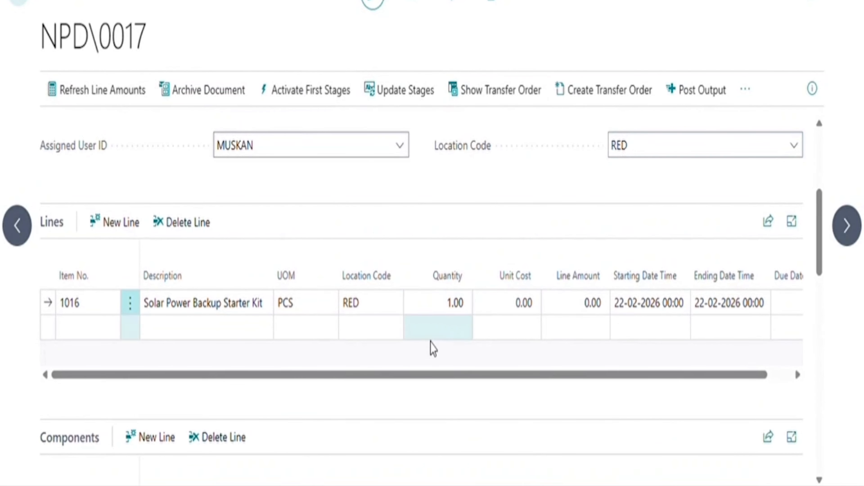
scroll(433, 352, "down", 2)
scroll(444, 340, "down", 4)
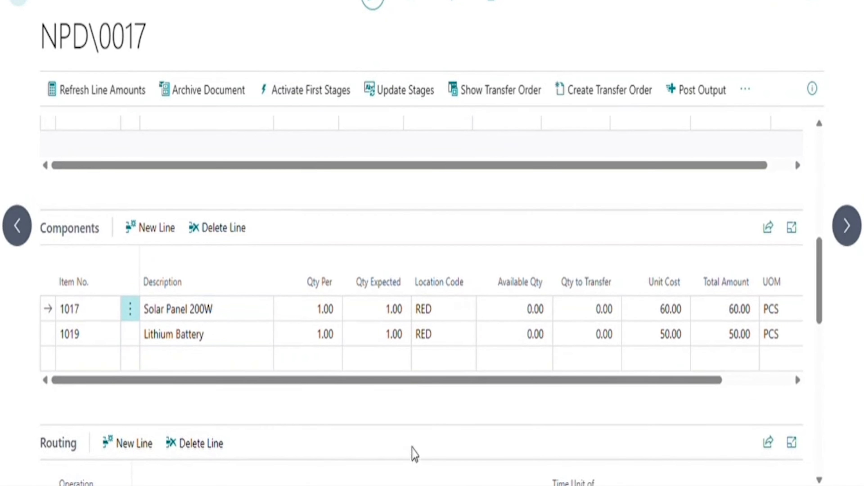
left_click(506, 319)
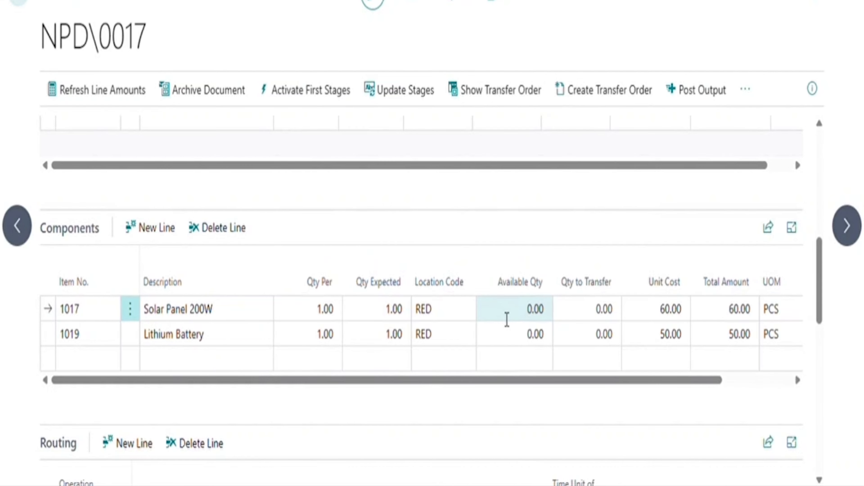
left_click(569, 361)
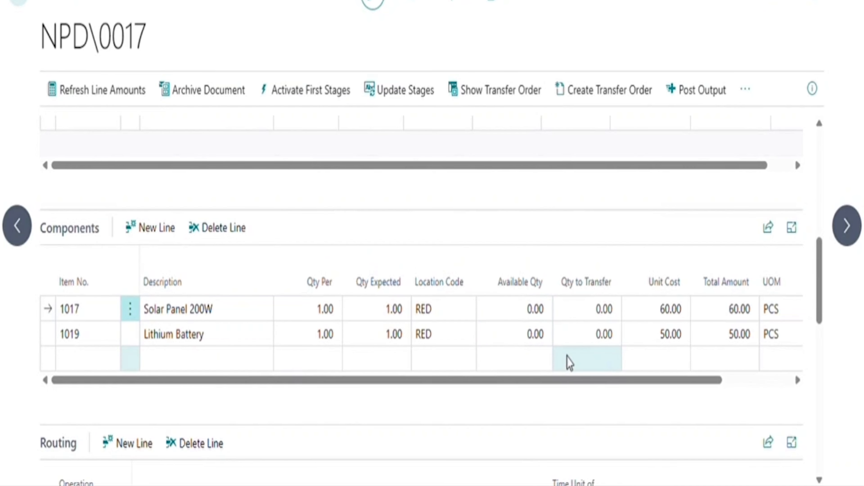
scroll(575, 361, "down", 2)
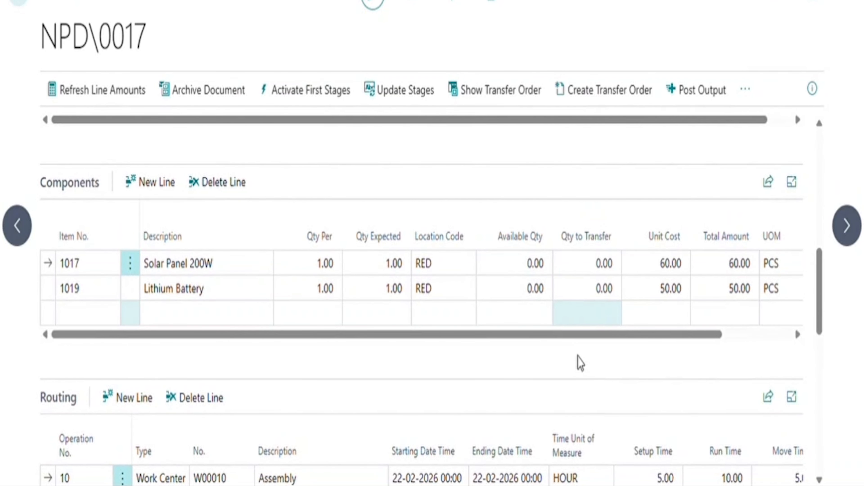
Set Qty to Transfer to 1 for Solar Panel 200W (1017) and Lithium Battery (1019).
left_click(575, 291)
left_click(586, 265)
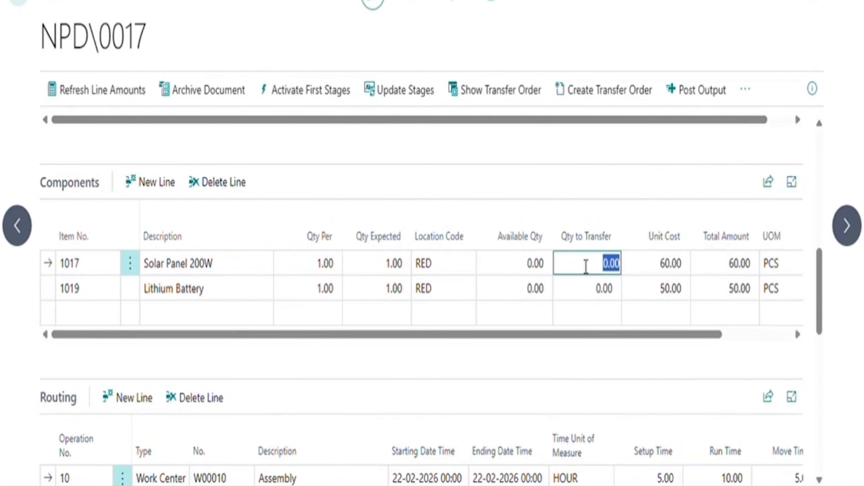
type("1")
key("Tab")
key("Down")
key("Left")
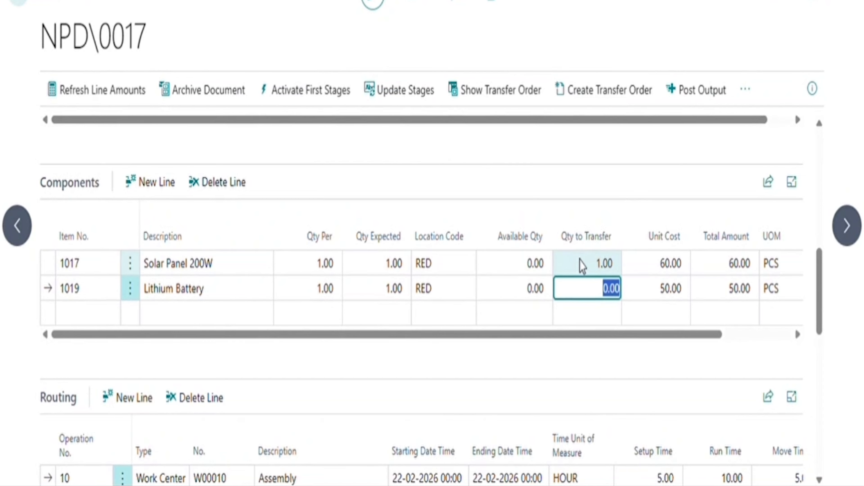
type("1")
key("Tab")
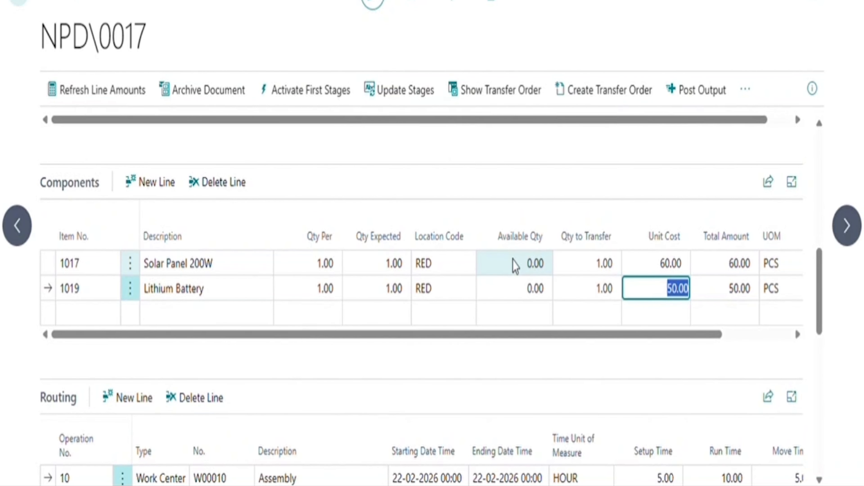
Create transfer order 1002 from BLUE to RED for NPD\0017 and view it.
left_click(620, 96)
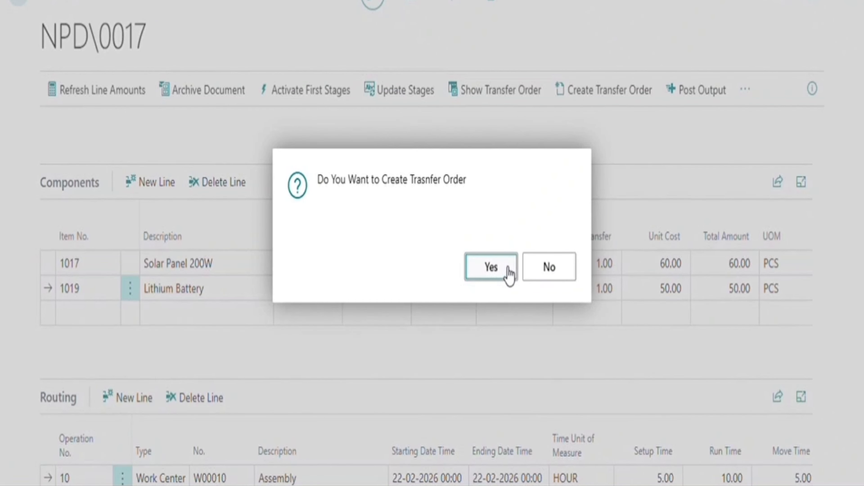
left_click(509, 274)
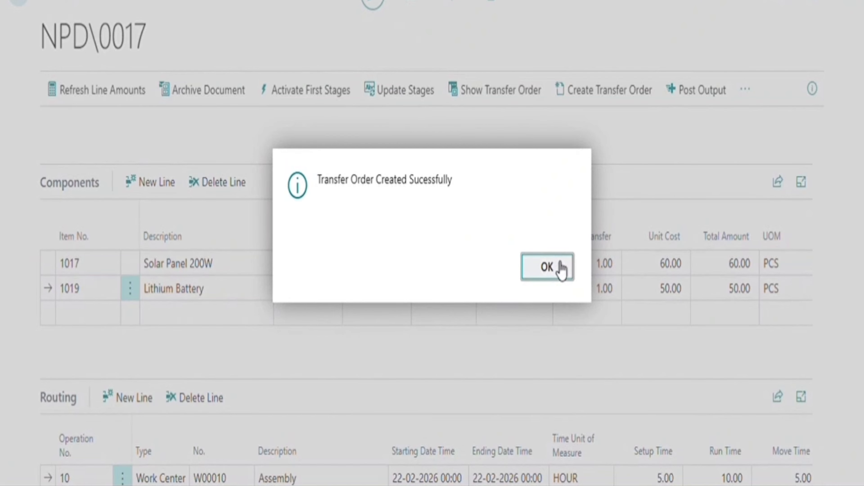
left_click(547, 267)
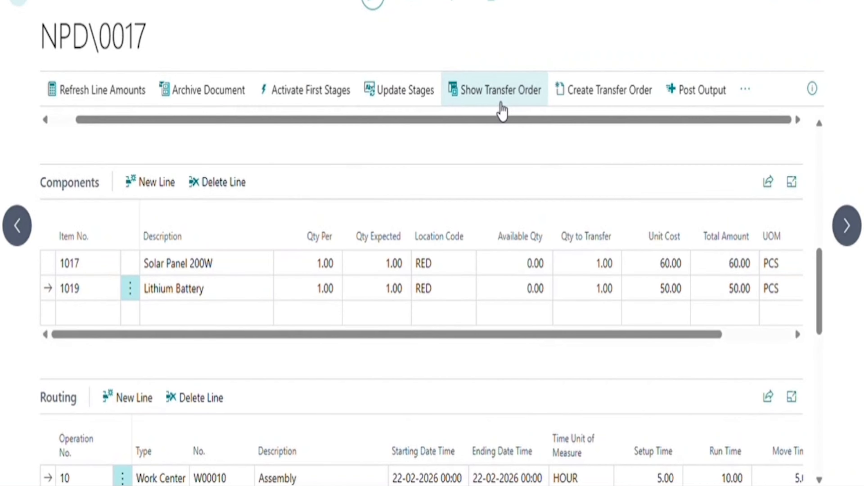
left_click(502, 111)
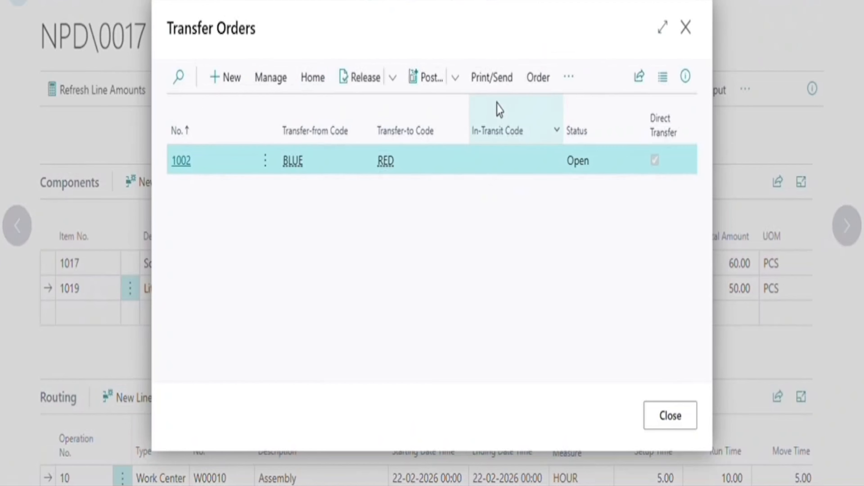
Open transfer order 1002 and review its Solar Panel 200W and Lithium Battery lines.
left_click(186, 168)
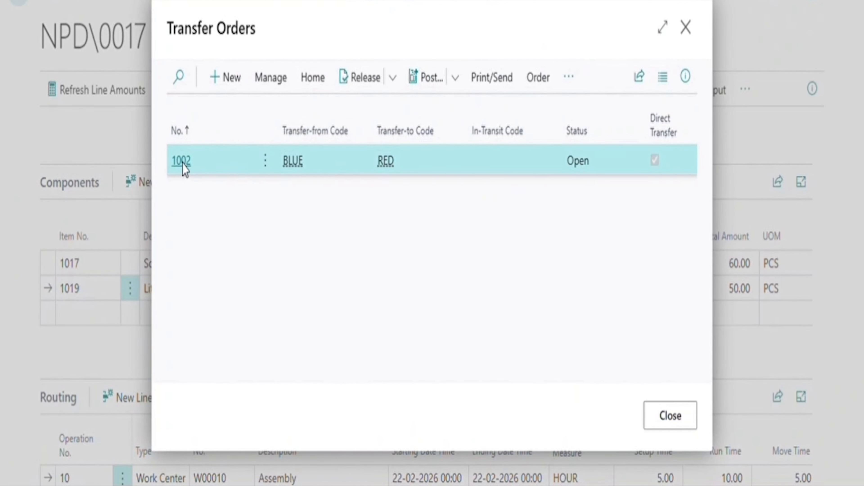
scroll(329, 414, "down", 6)
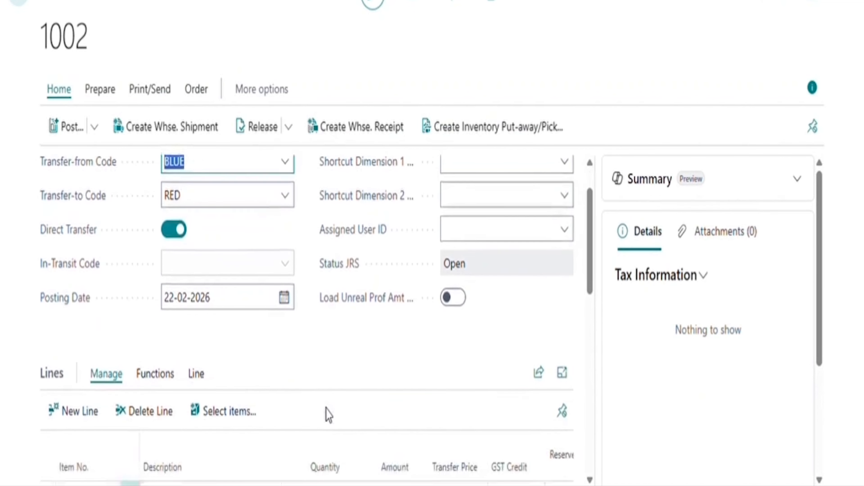
scroll(325, 414, "down", 2)
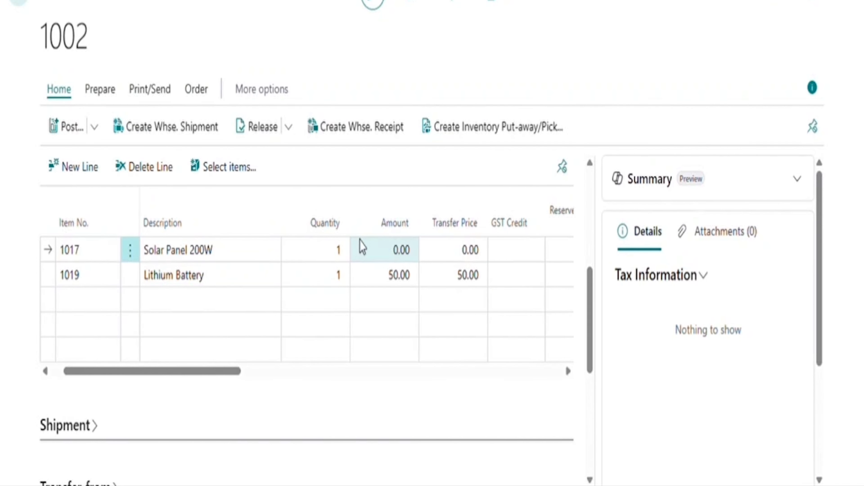
scroll(315, 328, "right", 5)
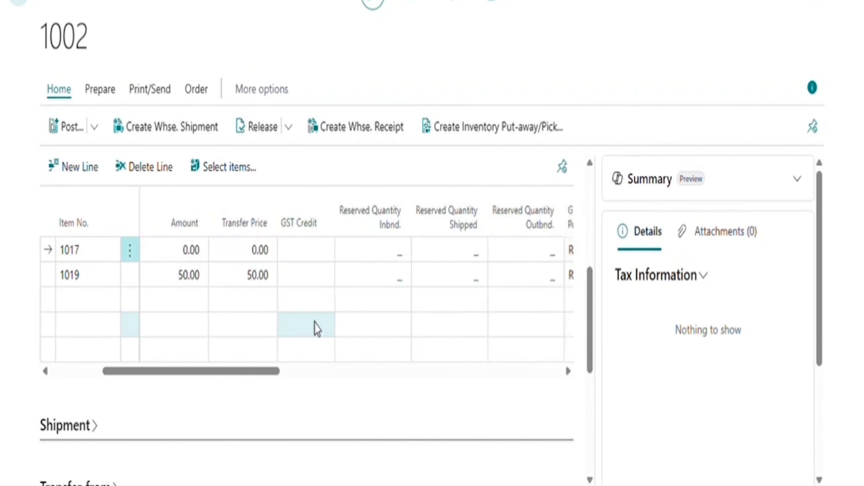
scroll(320, 329, "down", 1)
scroll(318, 331, "down", 5)
scroll(318, 330, "up", 10)
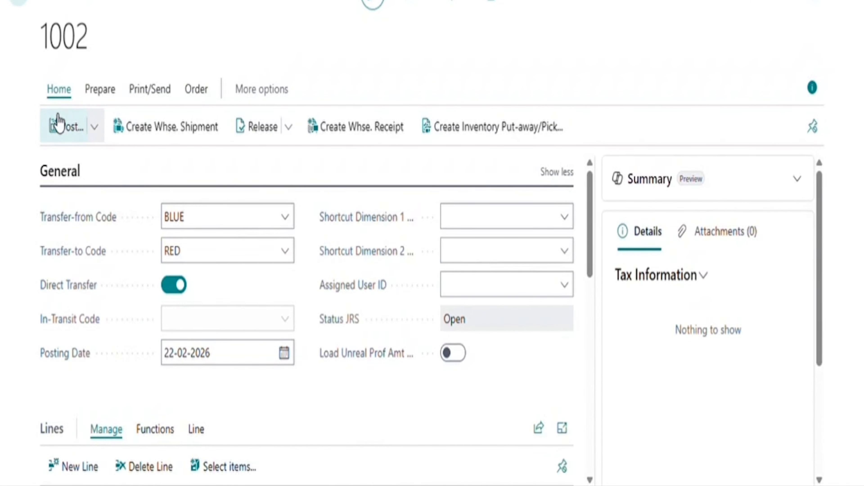
Post transfer order 1002 from BLUE to RED and close the emptied Transfer Orders list.
left_click(59, 123)
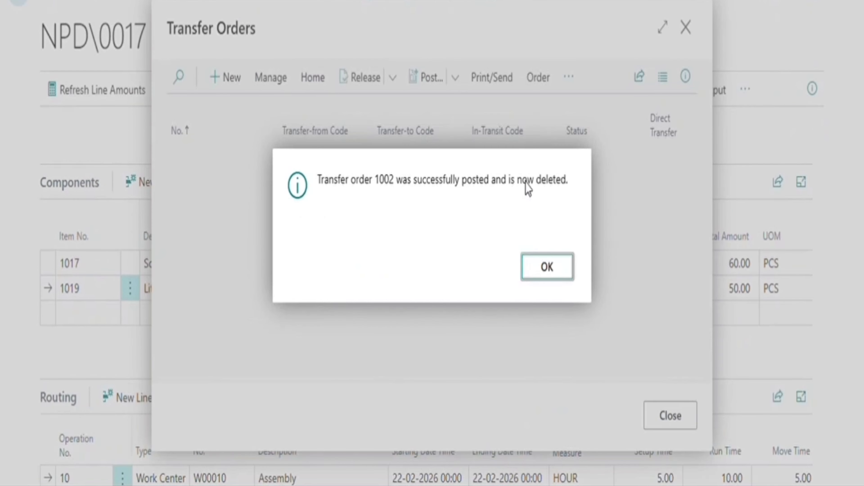
left_click(574, 275)
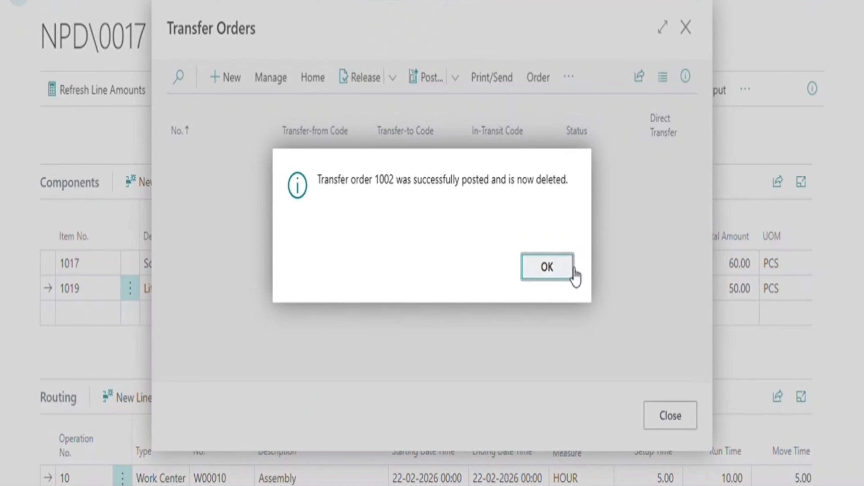
left_click(682, 421)
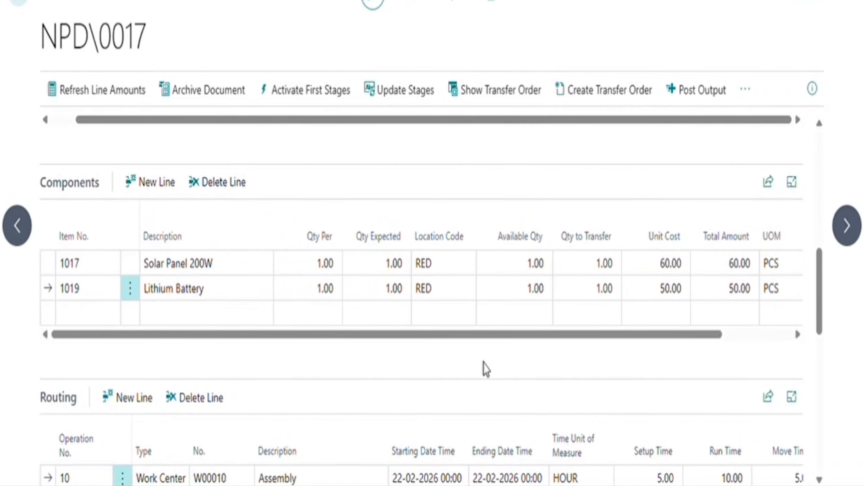
Refresh line amounts so item 1016's output line costs 2,160.00.
scroll(484, 369, "up", 1)
scroll(490, 354, "up", 5)
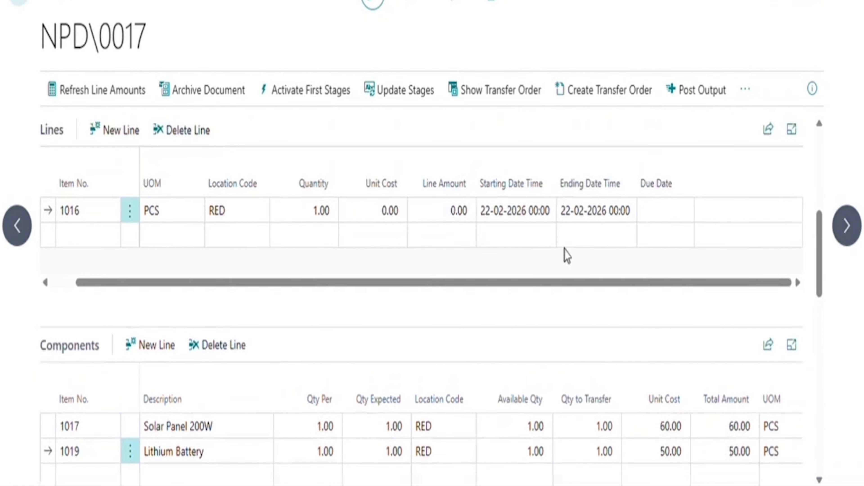
left_click(747, 98)
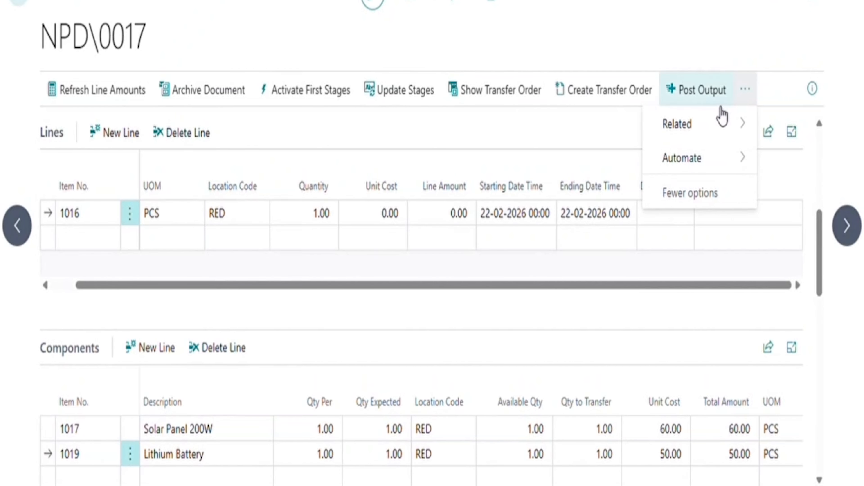
left_click(126, 97)
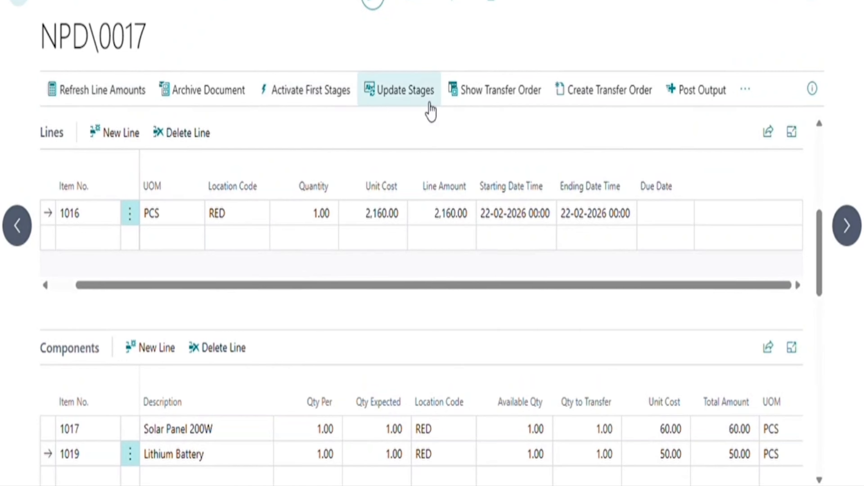
Release the NPD\0017 document and confirm the release message.
left_click(747, 90)
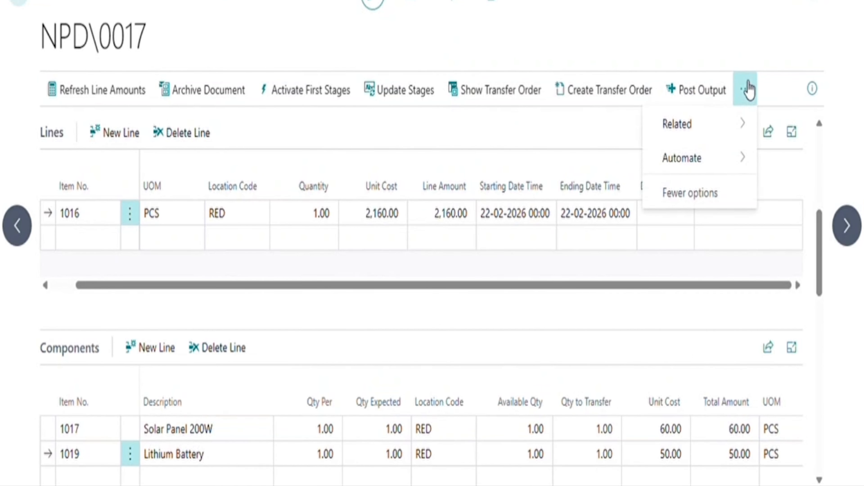
mouse_move(723, 128)
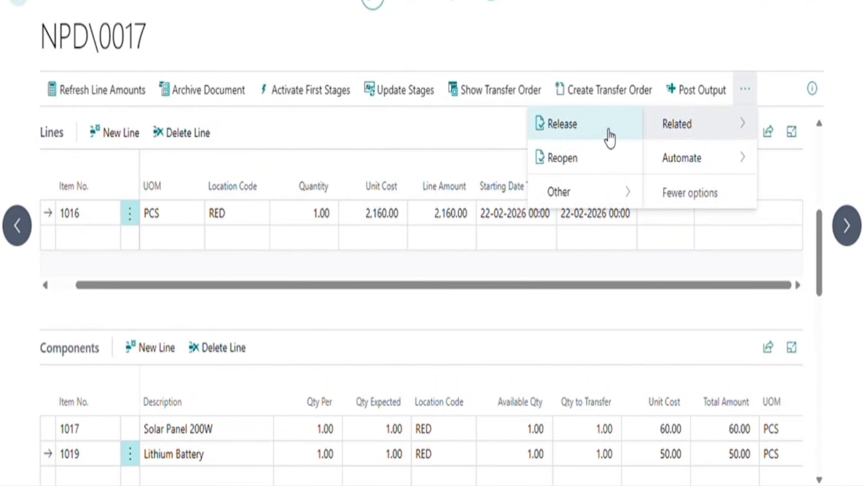
left_click(608, 138)
left_click(544, 266)
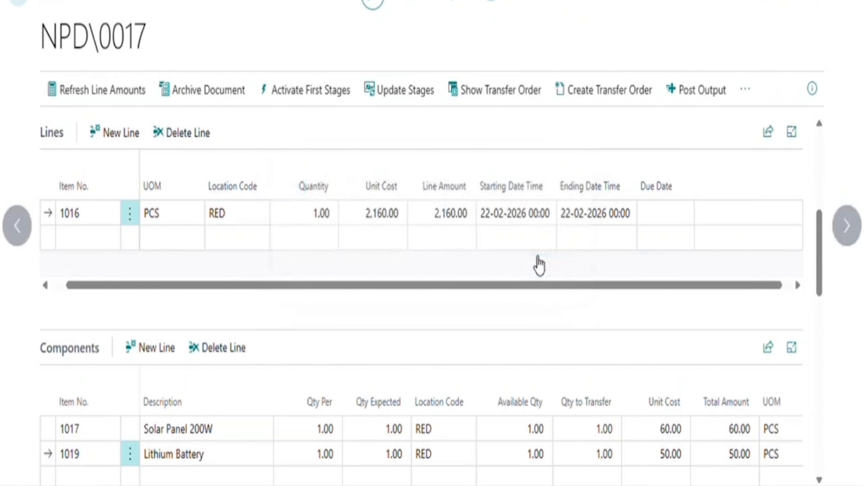
scroll(383, 338, "up", 2)
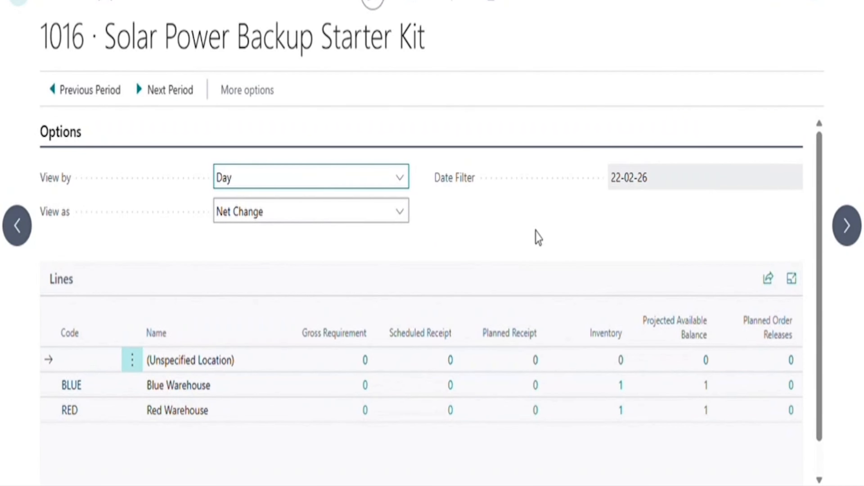
Post NPD\0017's output, raising item 1016's RED stock to 2, then return to Items.
scroll(537, 236, "down", 1)
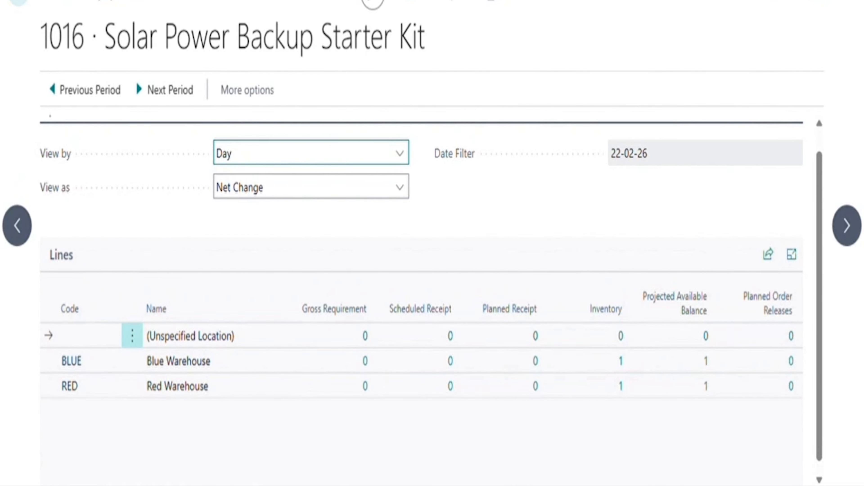
left_click(18, 1)
scroll(650, 187, "up", 1)
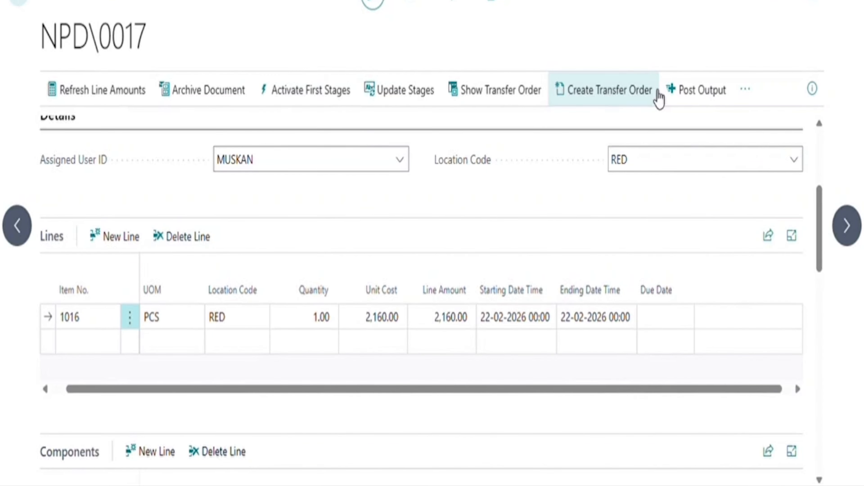
left_click(703, 95)
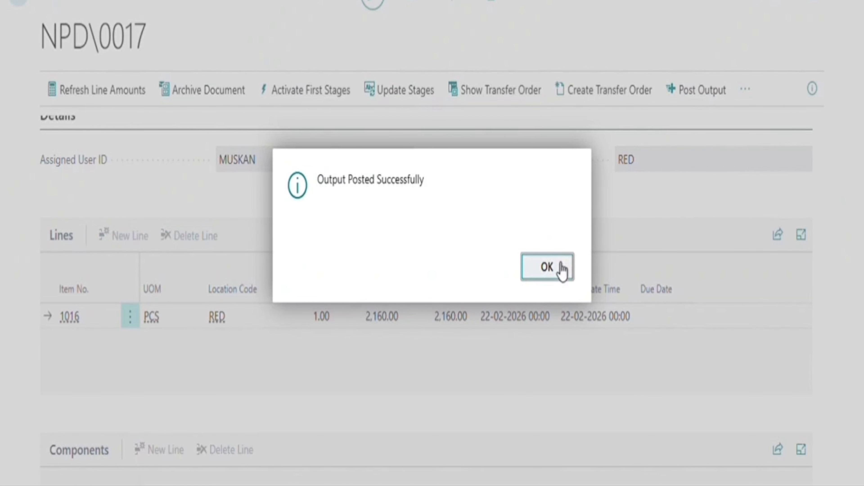
left_click(560, 267)
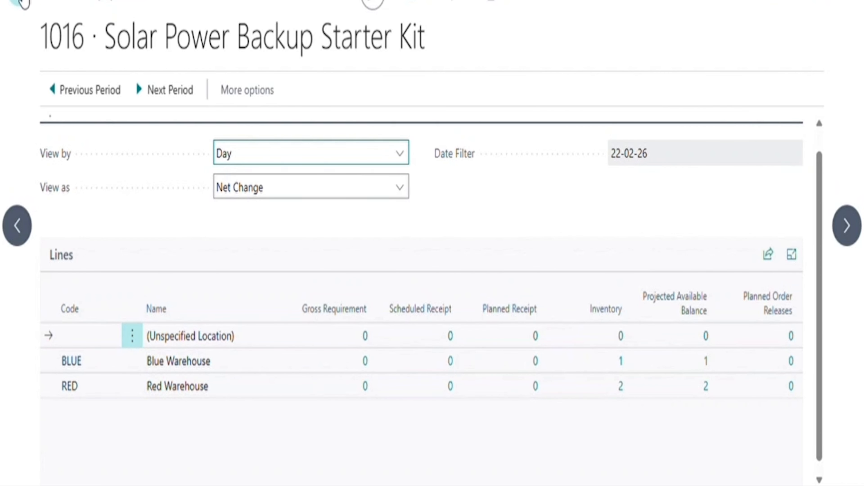
left_click(22, 4)
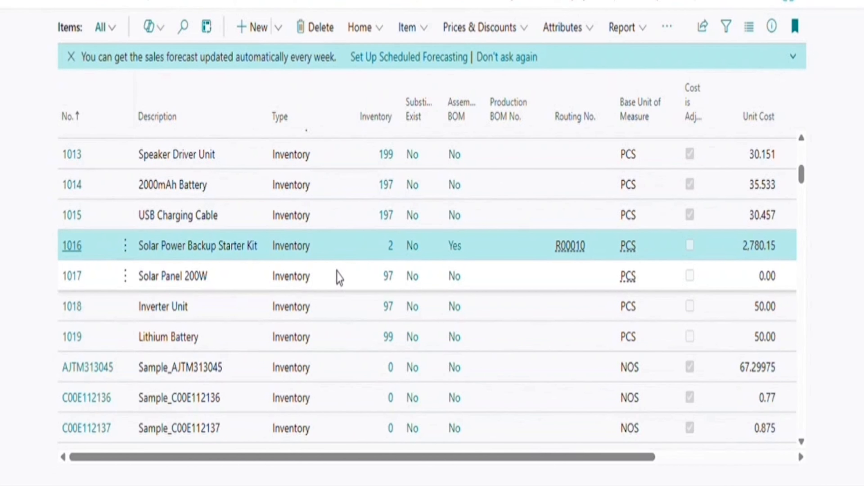
scroll(504, 276, "down", 2)
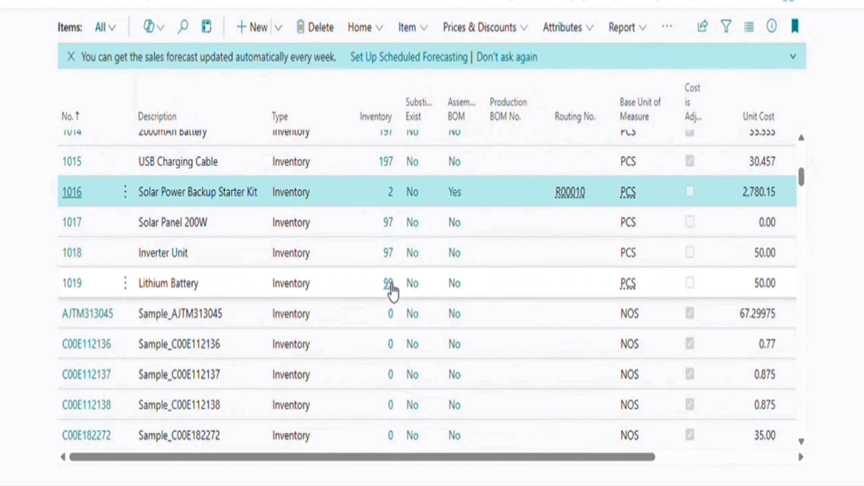
left_click(486, 296)
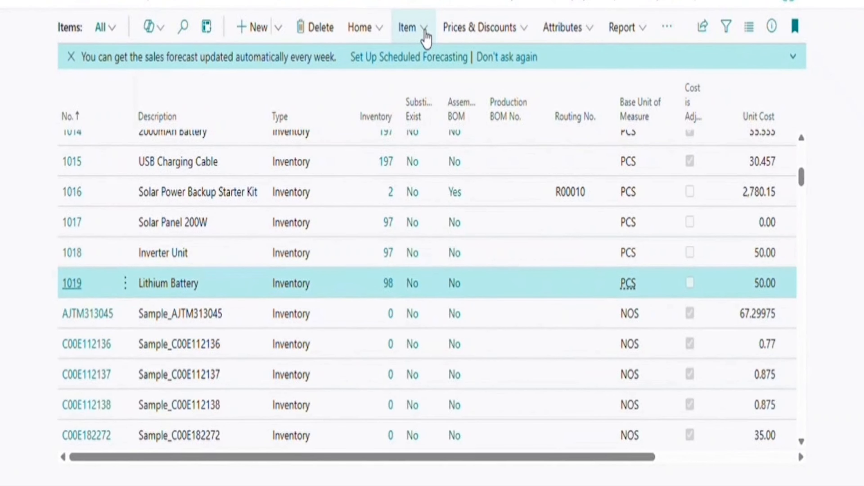
left_click(426, 34)
mouse_move(459, 233)
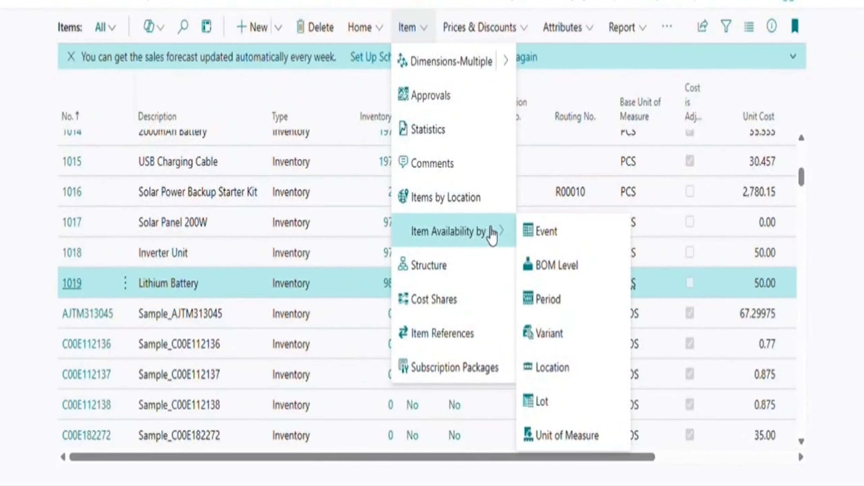
left_click(565, 361)
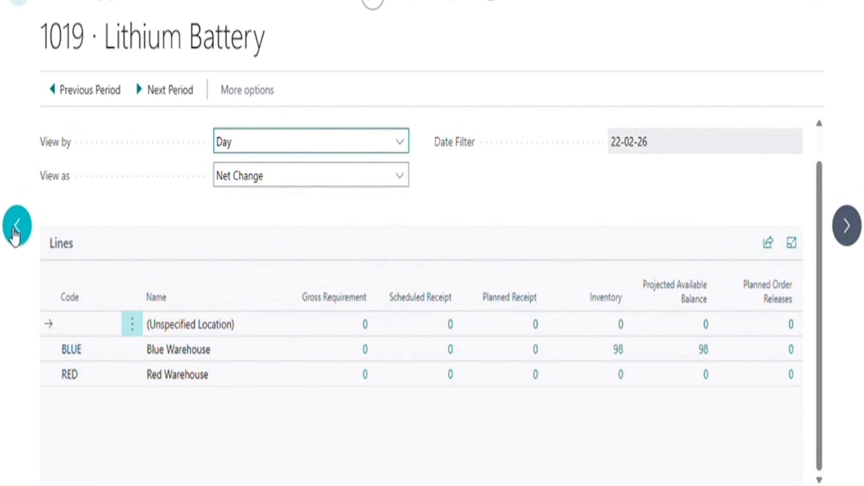
left_click(14, 232)
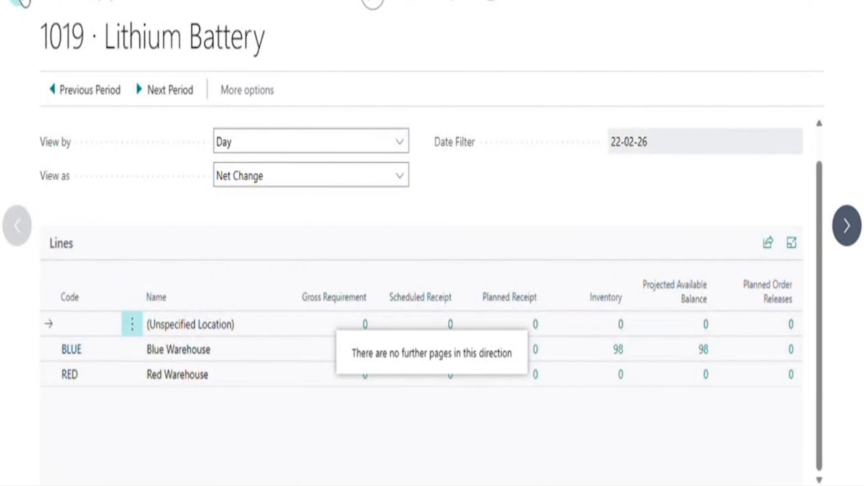
left_click(21, 3)
left_click(276, 248)
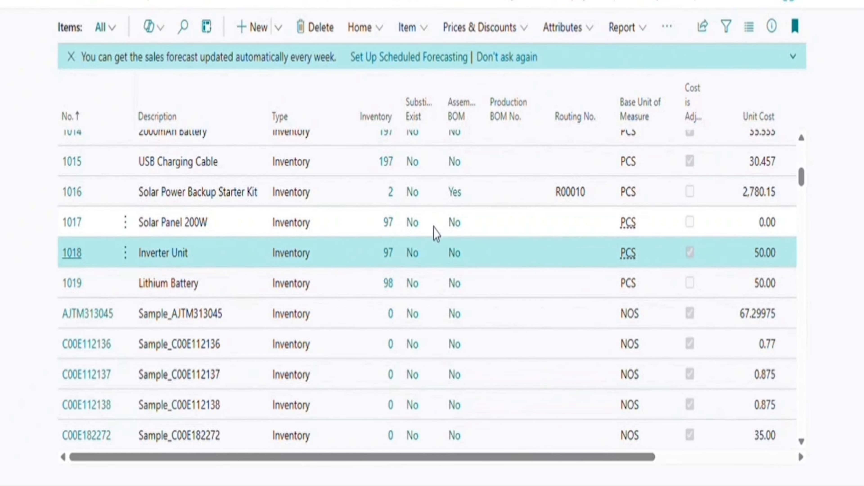
Open item 1018's Item Ledger Entries from its Inventory value to review its seven entries.
left_click(396, 254)
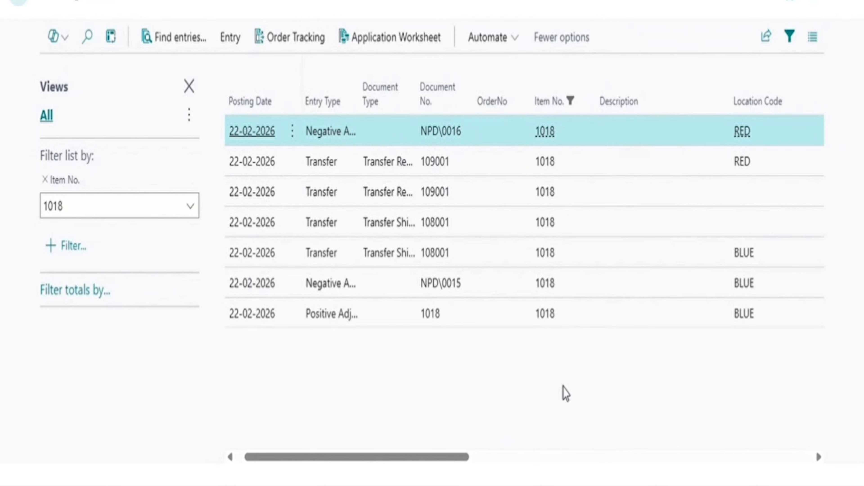
scroll(565, 395, "right", 5)
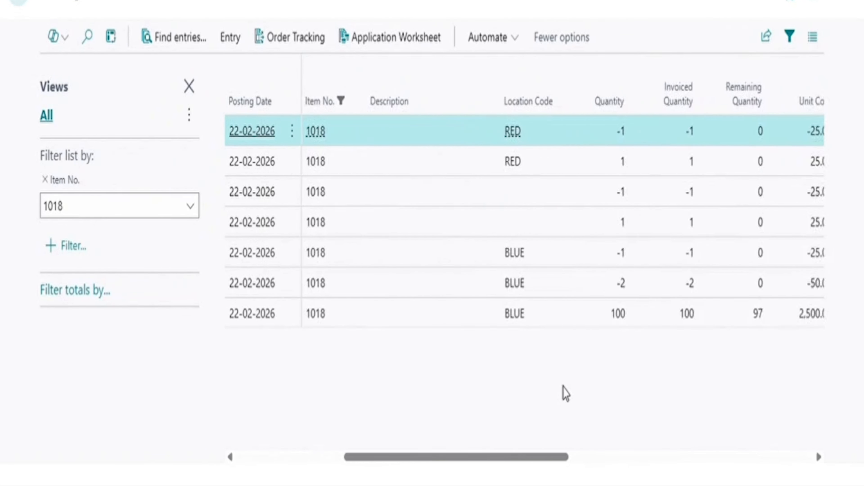